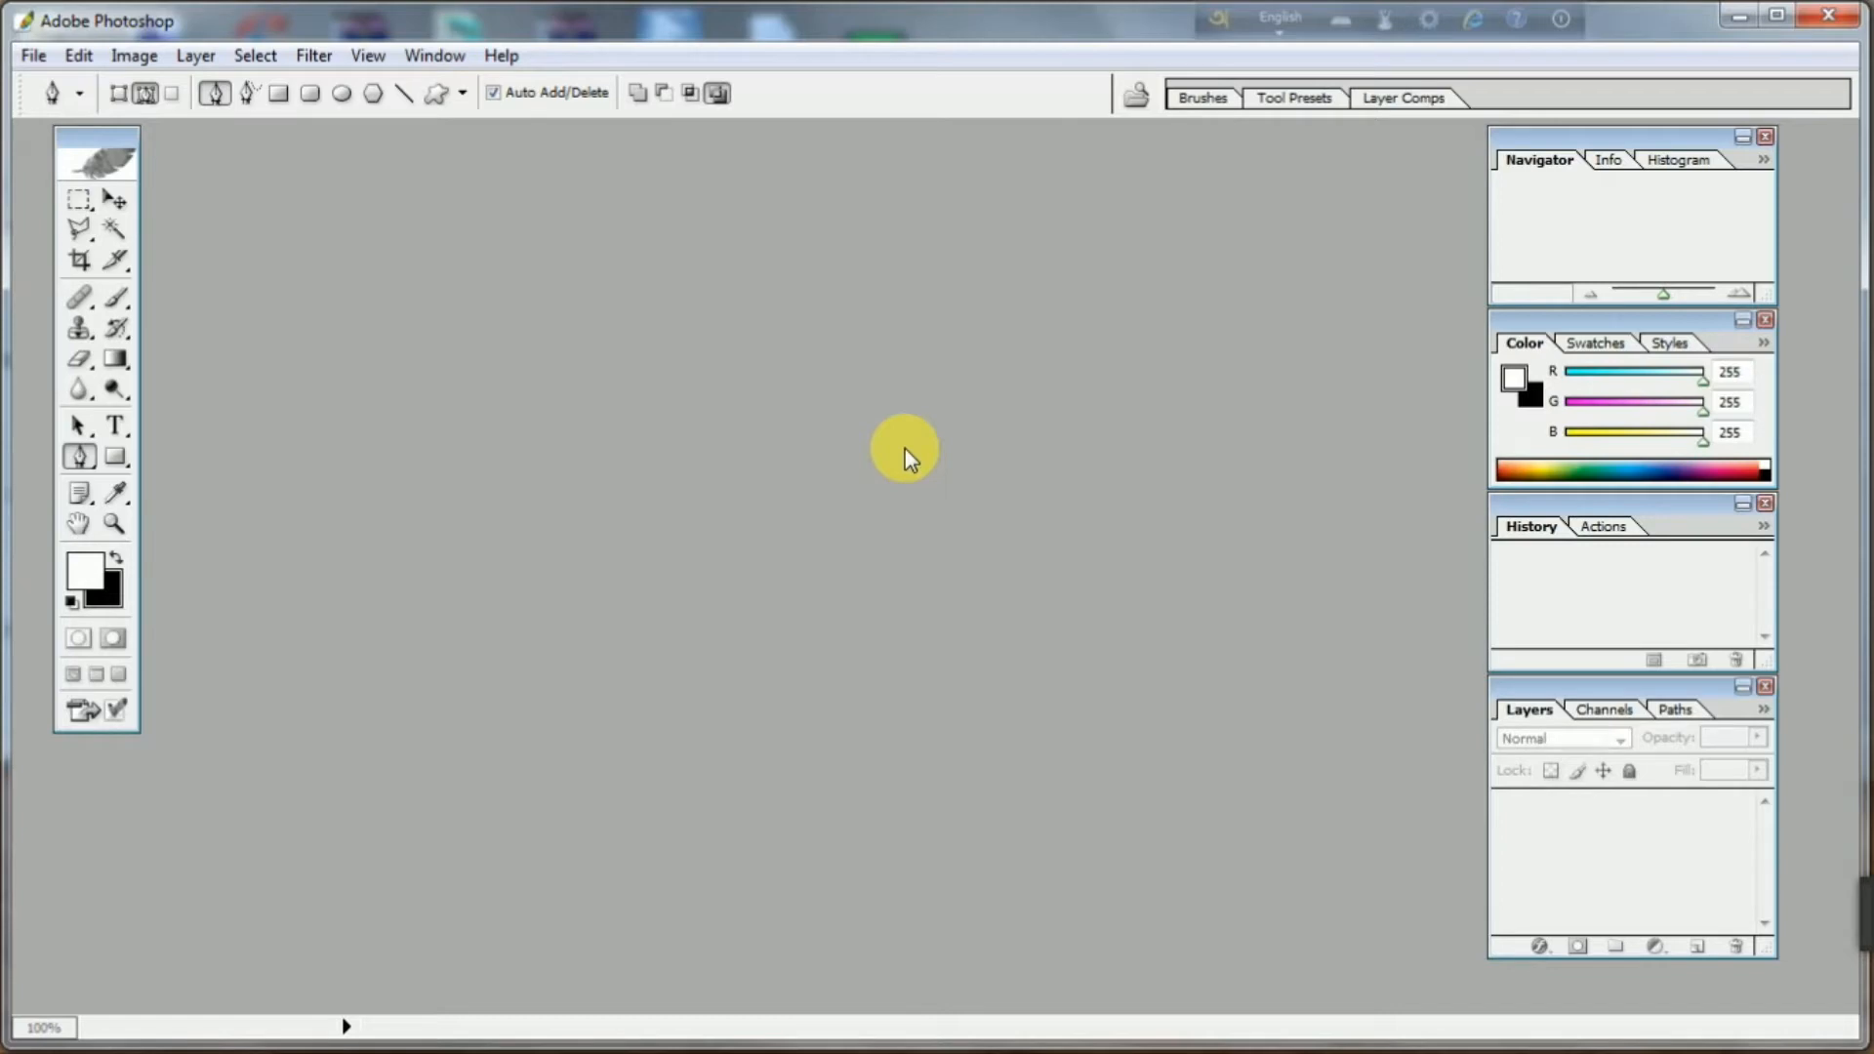
Open the image woman-659348_960_720 from the My Pictures folder
double_click(904, 448)
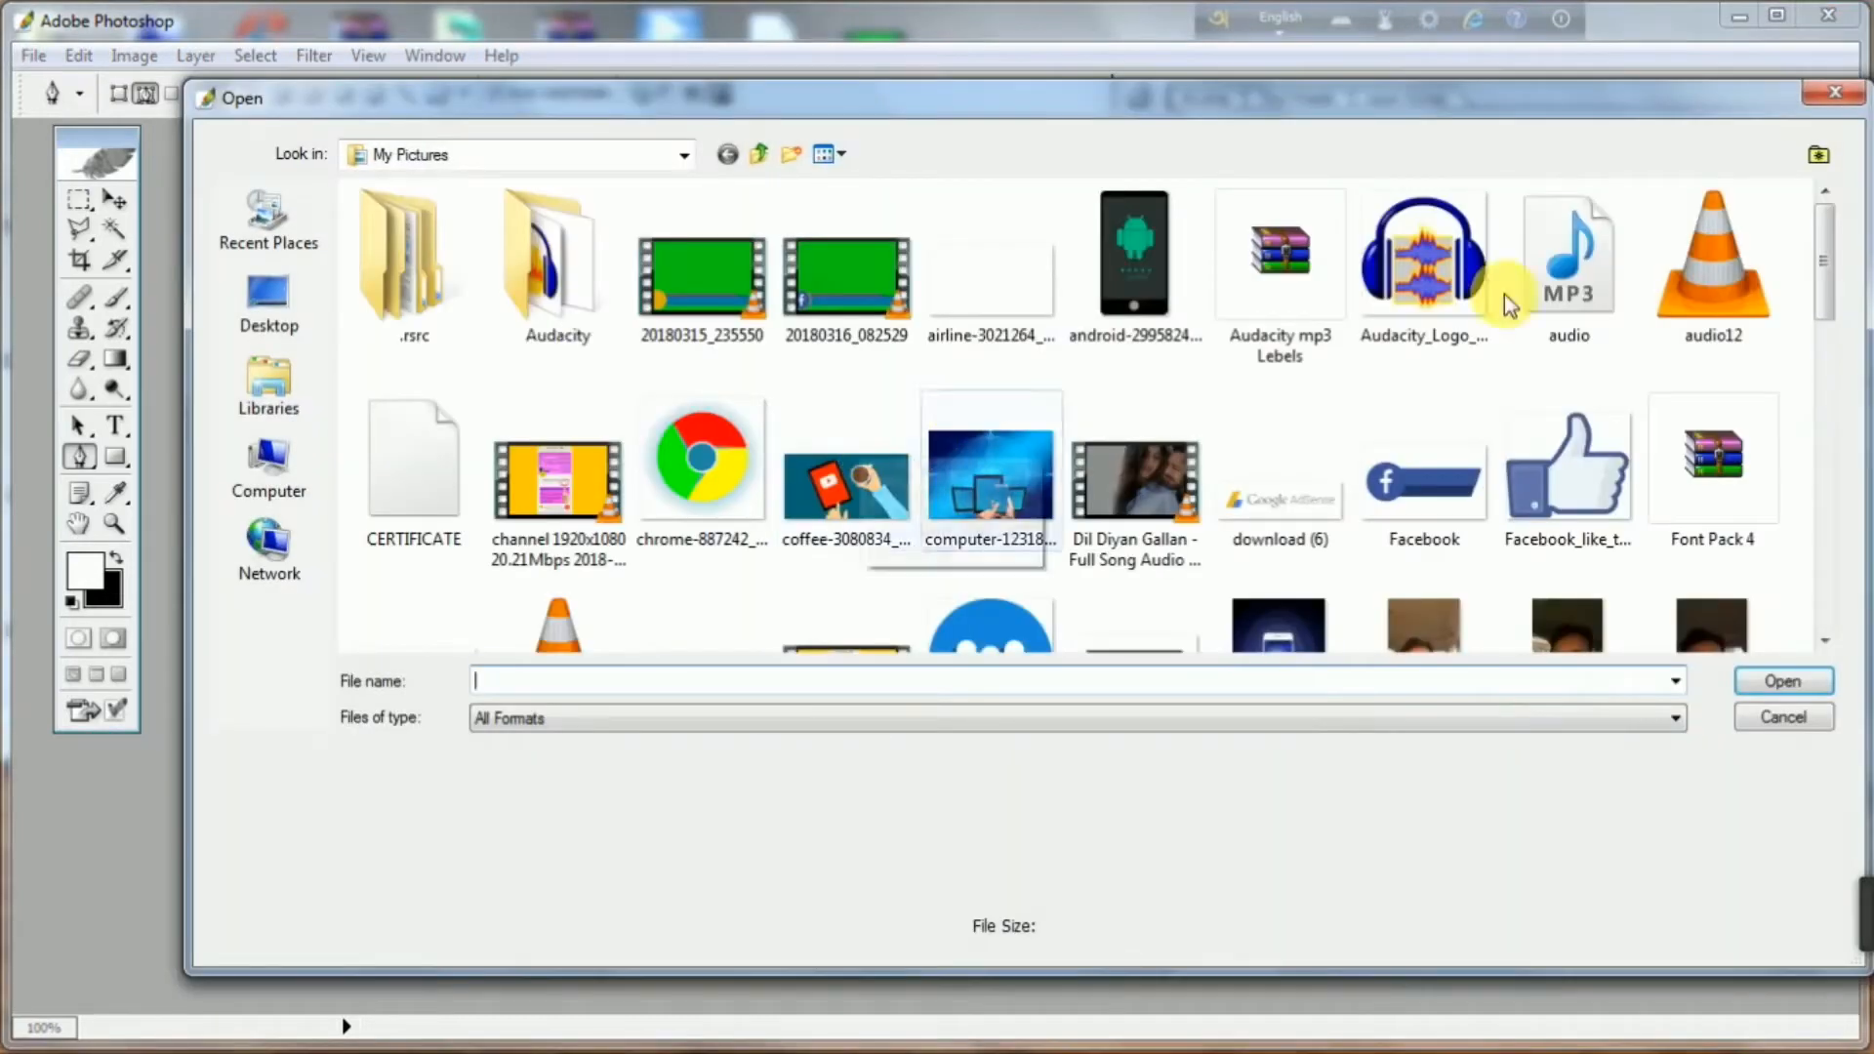
scroll(1824, 277, down, 2)
drag(1825, 276, 1828, 534)
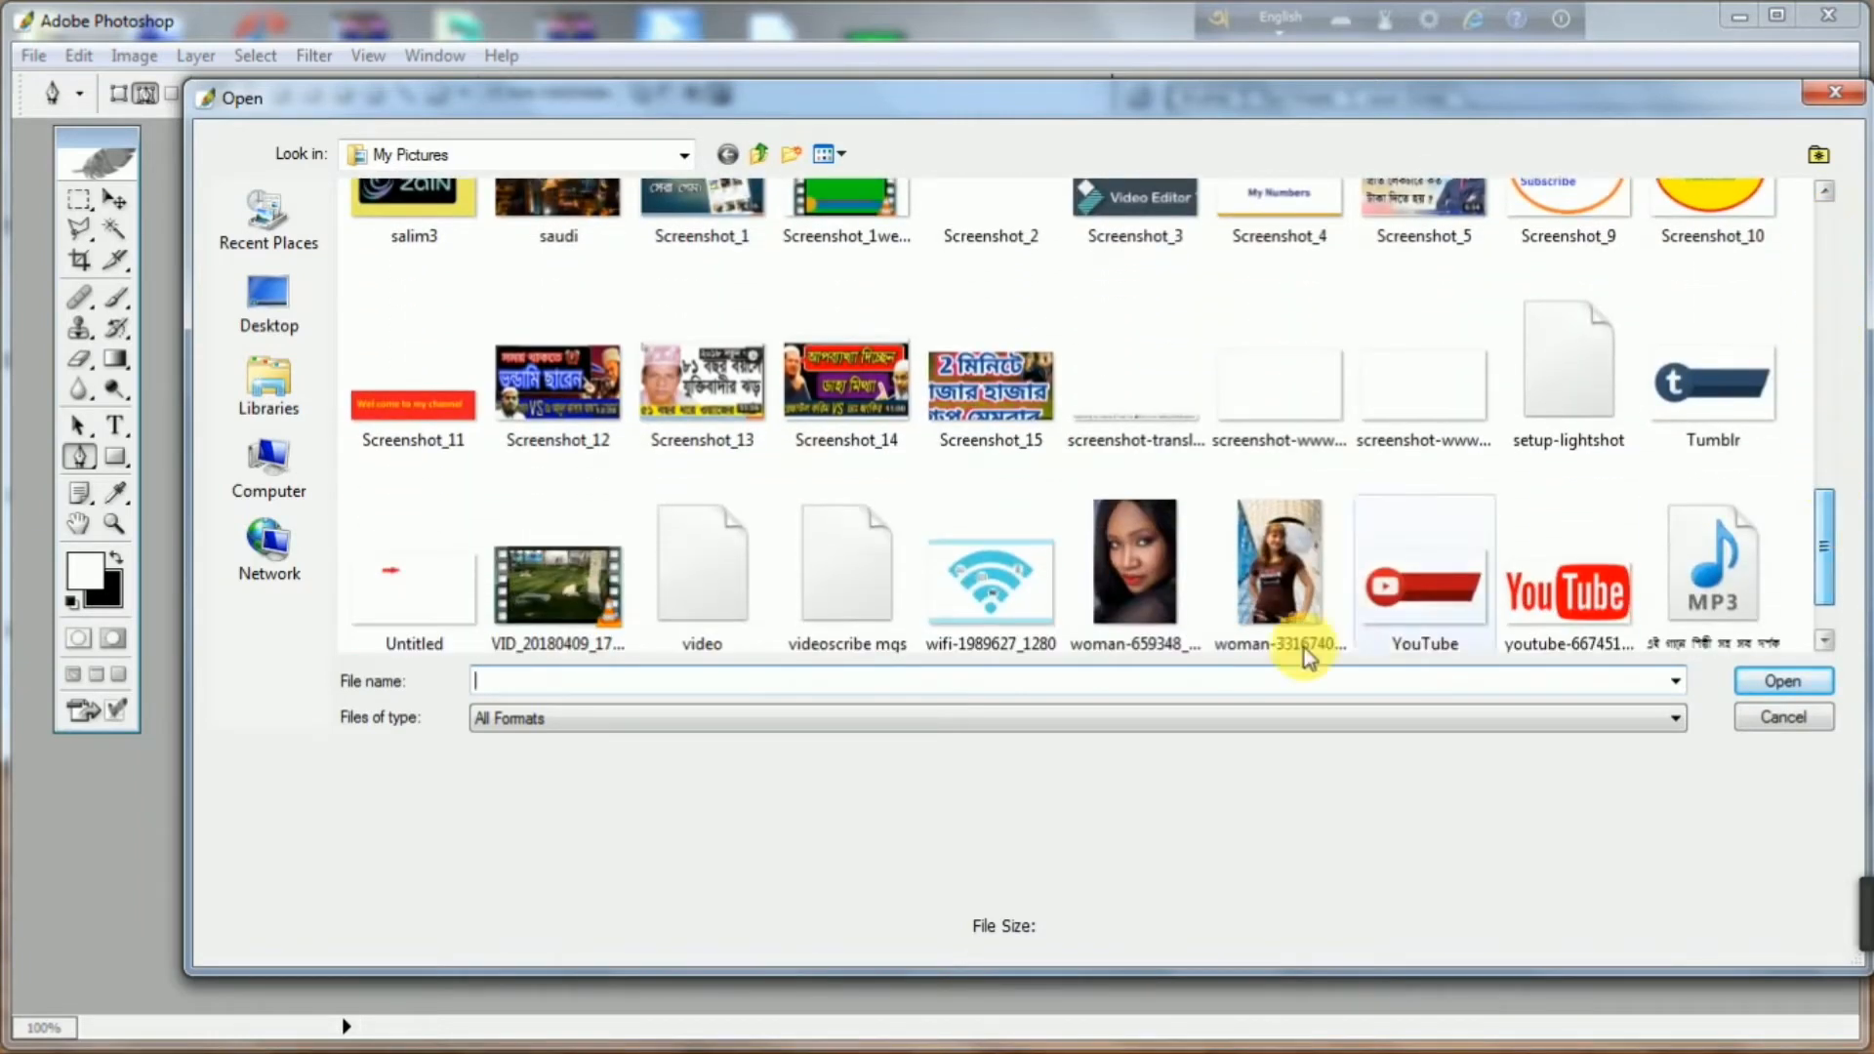
click(1157, 592)
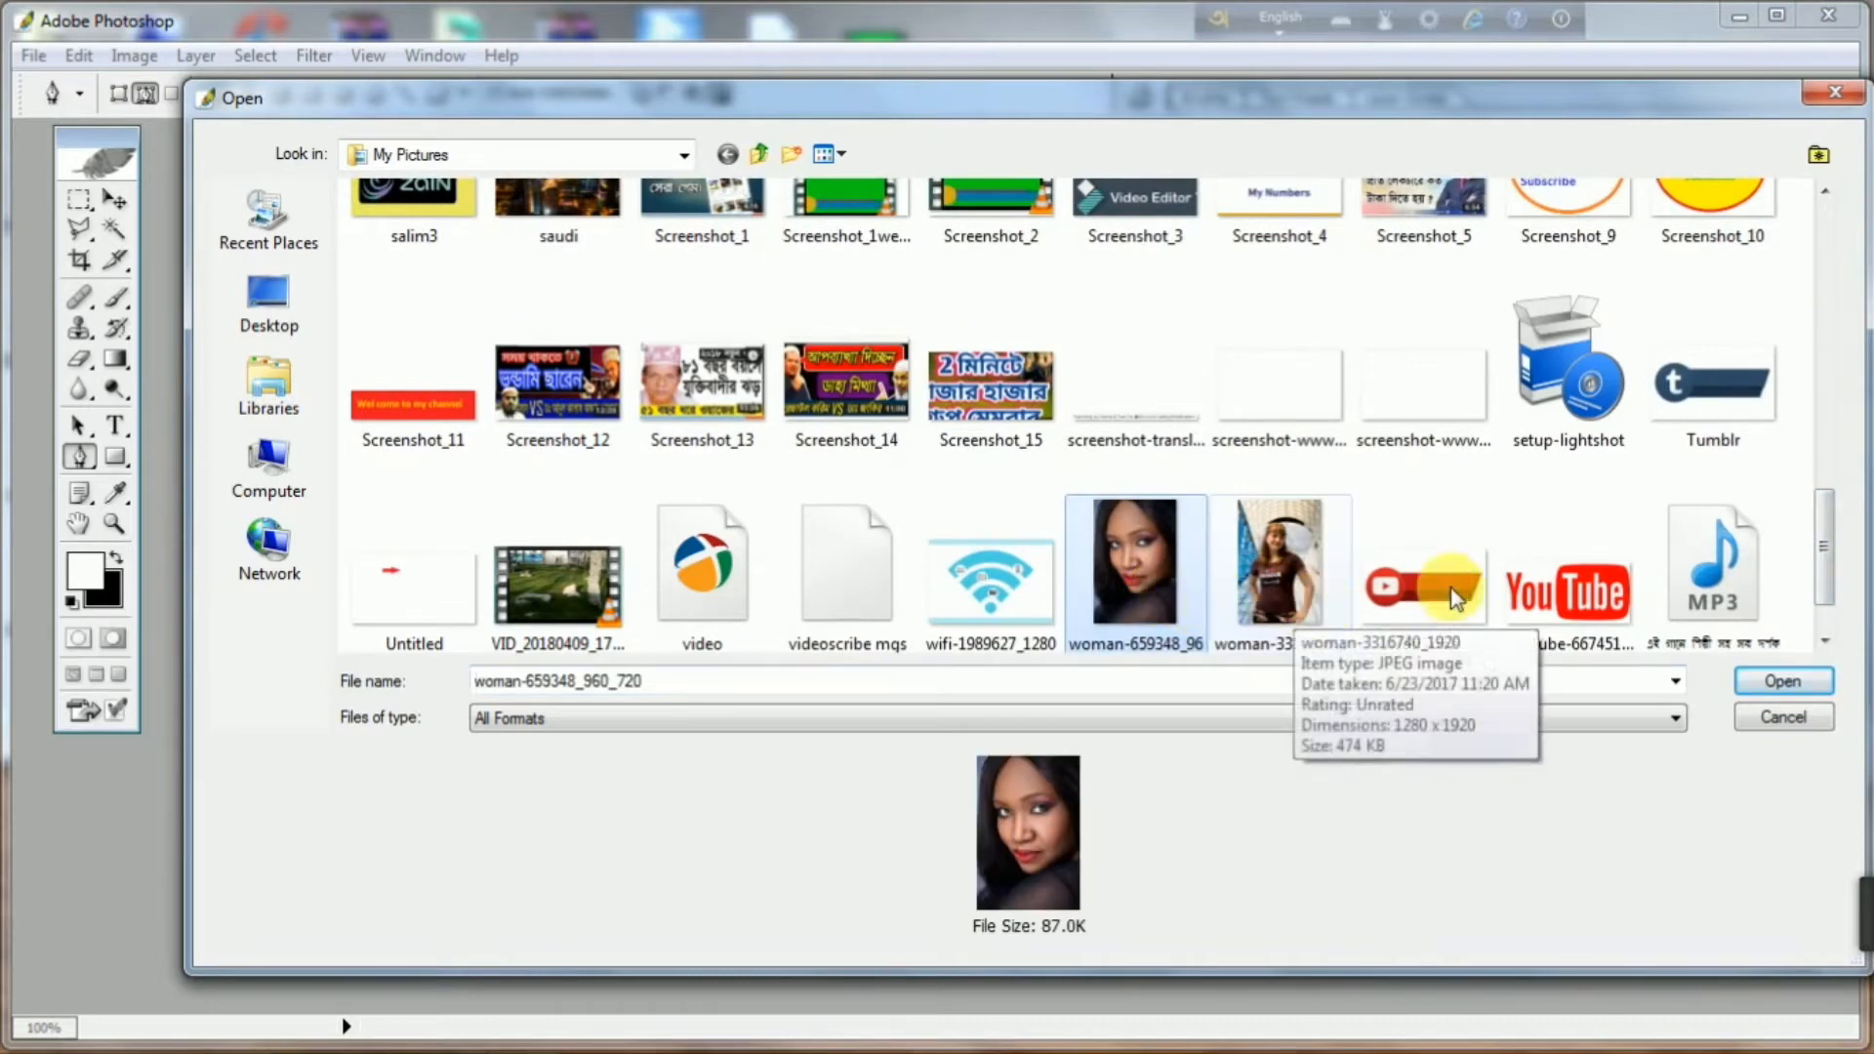
click(1774, 683)
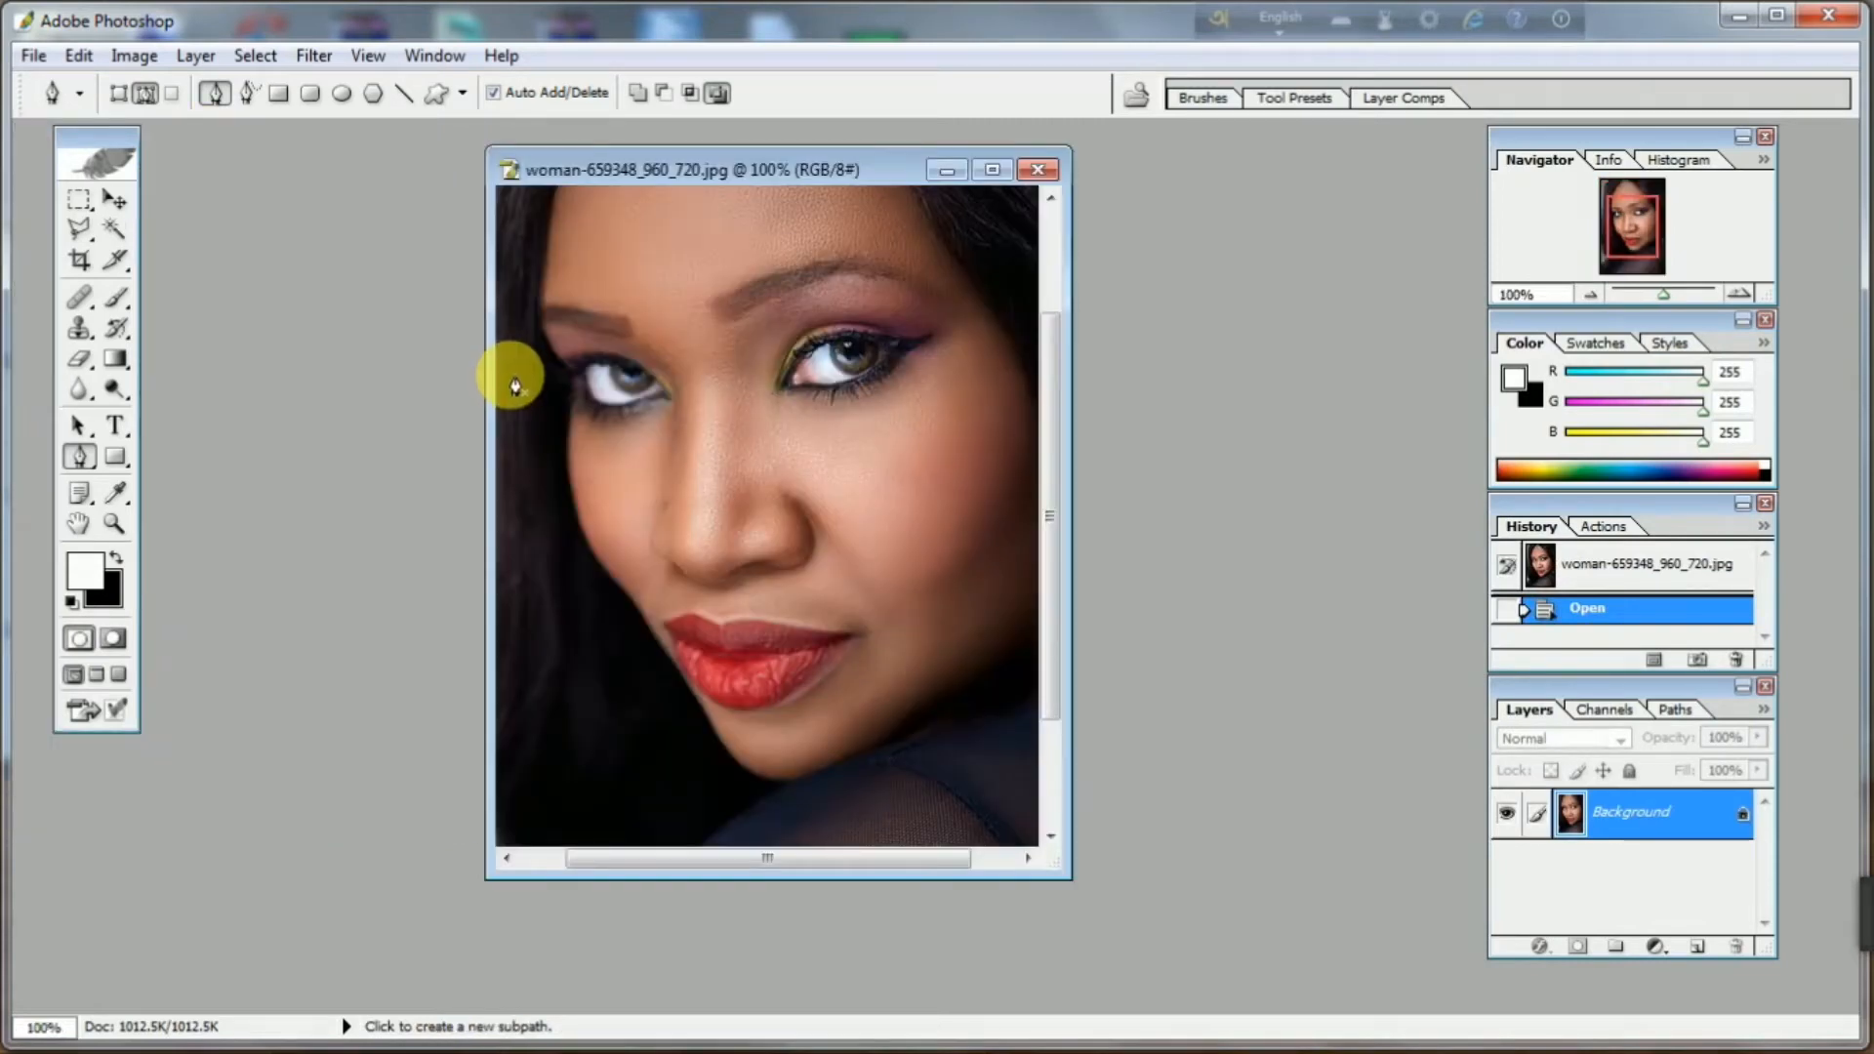
Duplicate the photo layer twice and hide the Background and Layer 1, leaving only Layer 1 copy visible
key(space)
drag(682, 376, 682, 430)
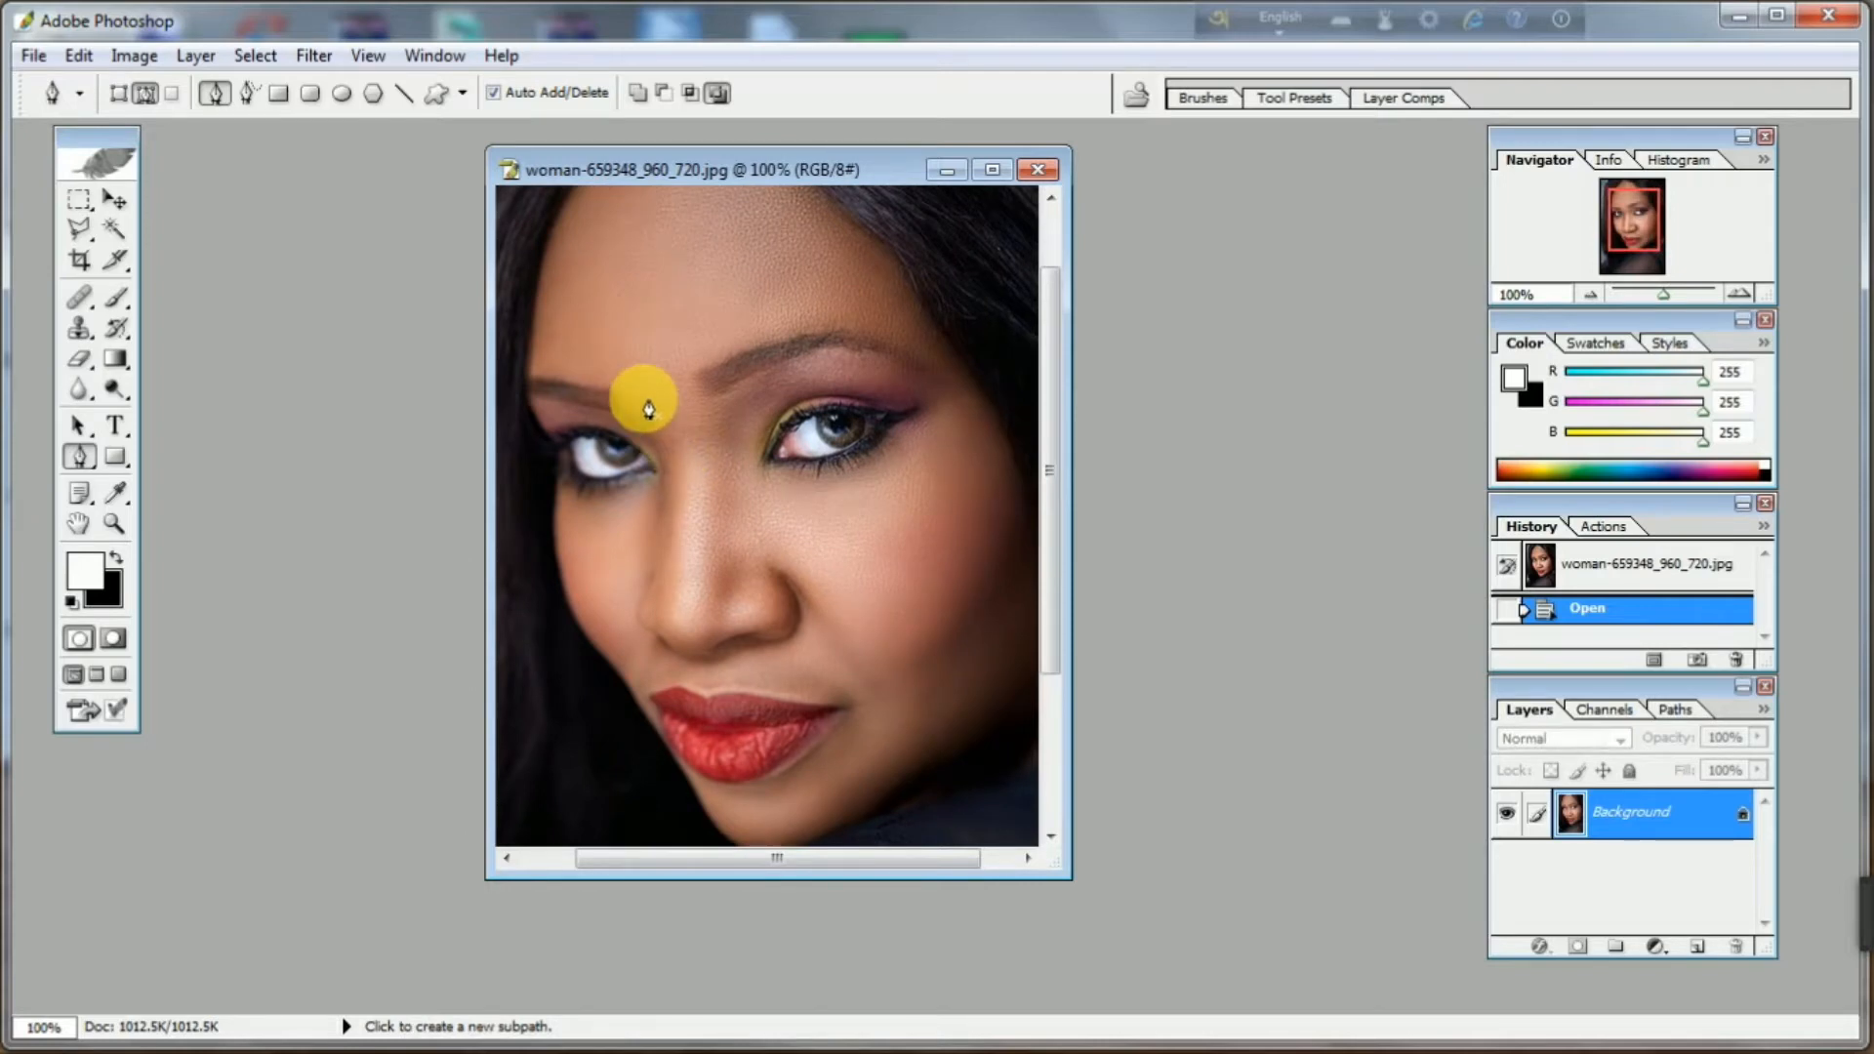
key(v)
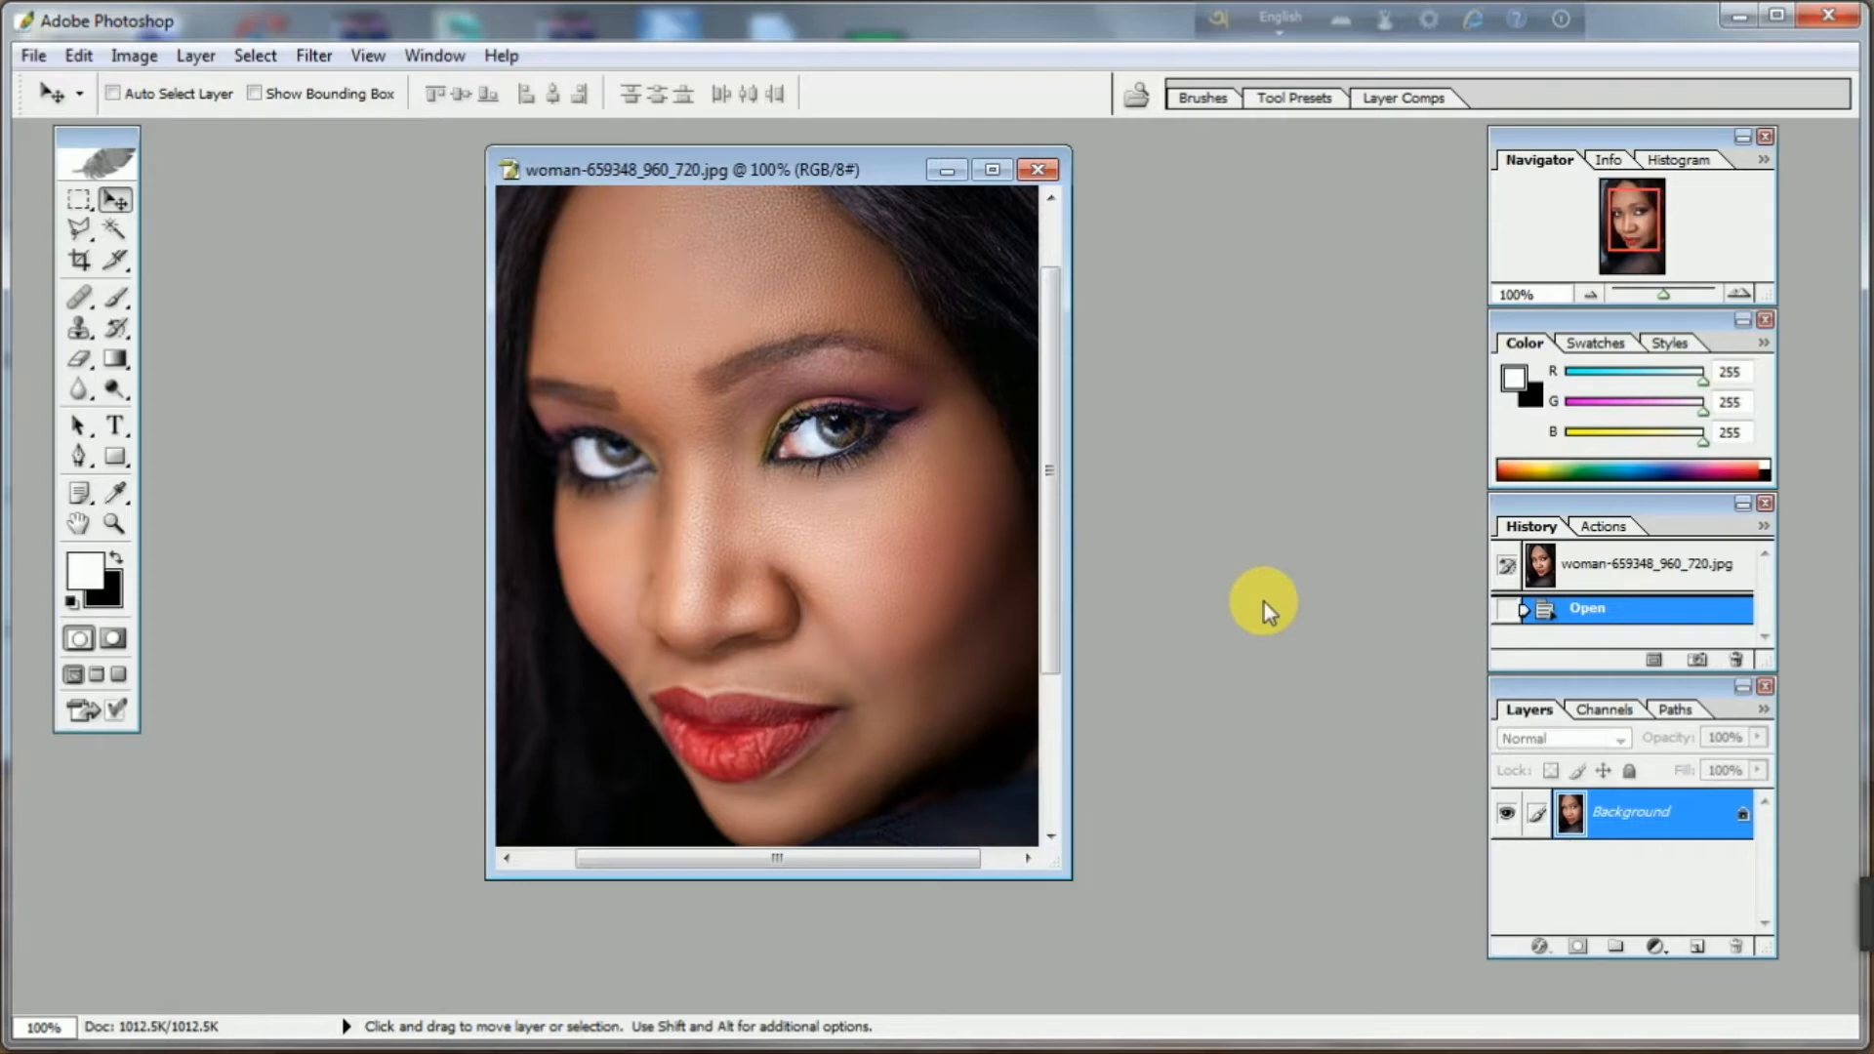
key(ctrl+j)
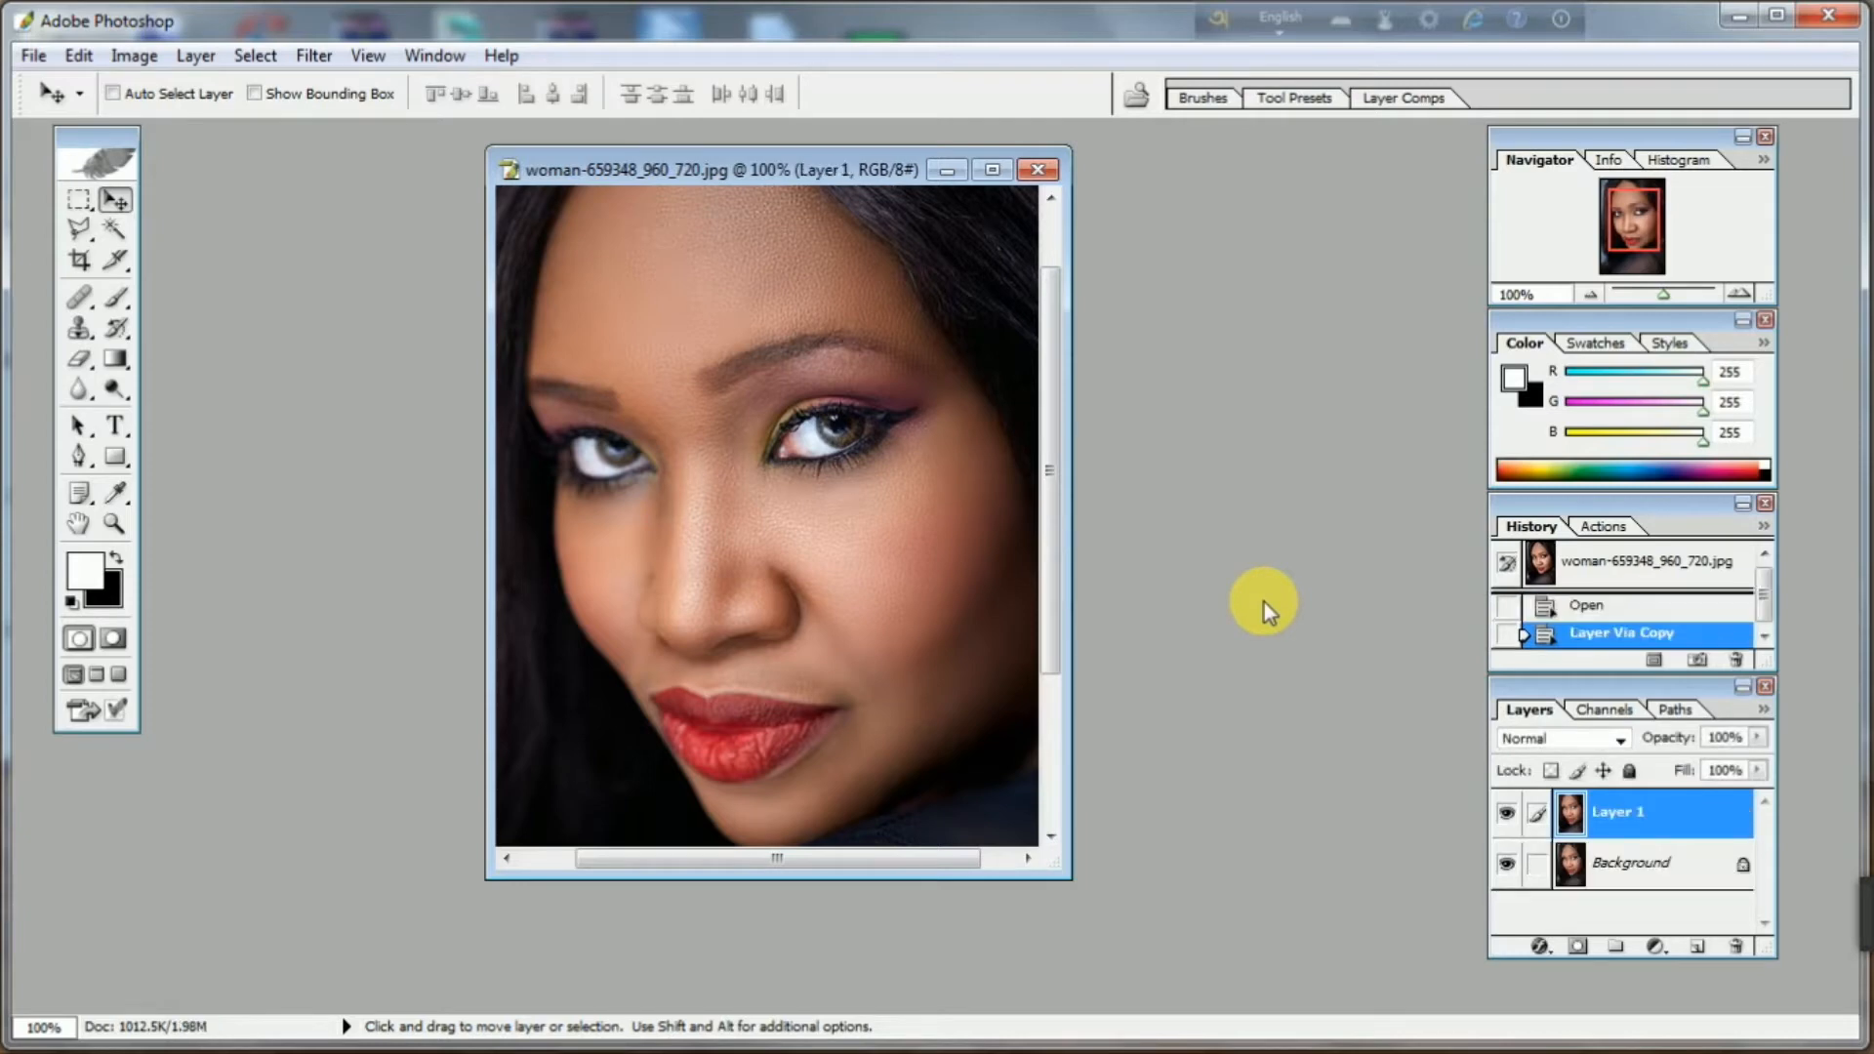
key(ctrl+j)
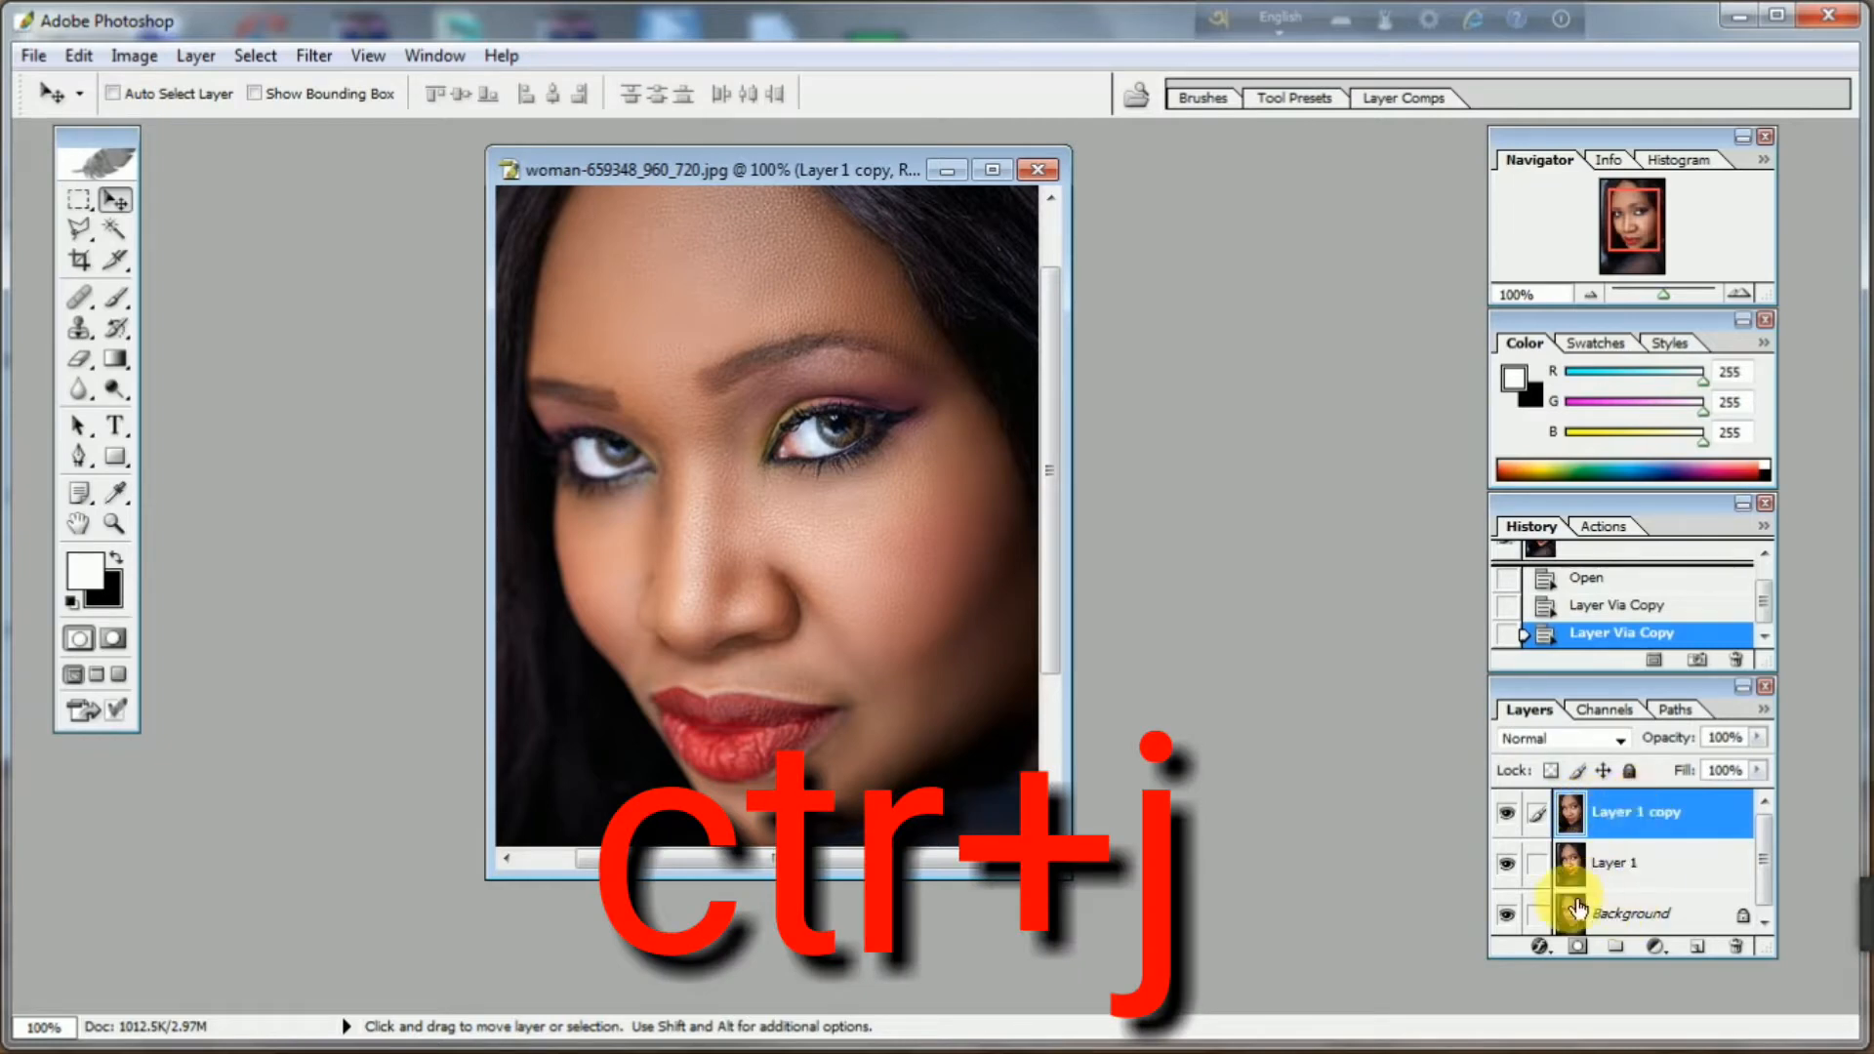
click(1510, 917)
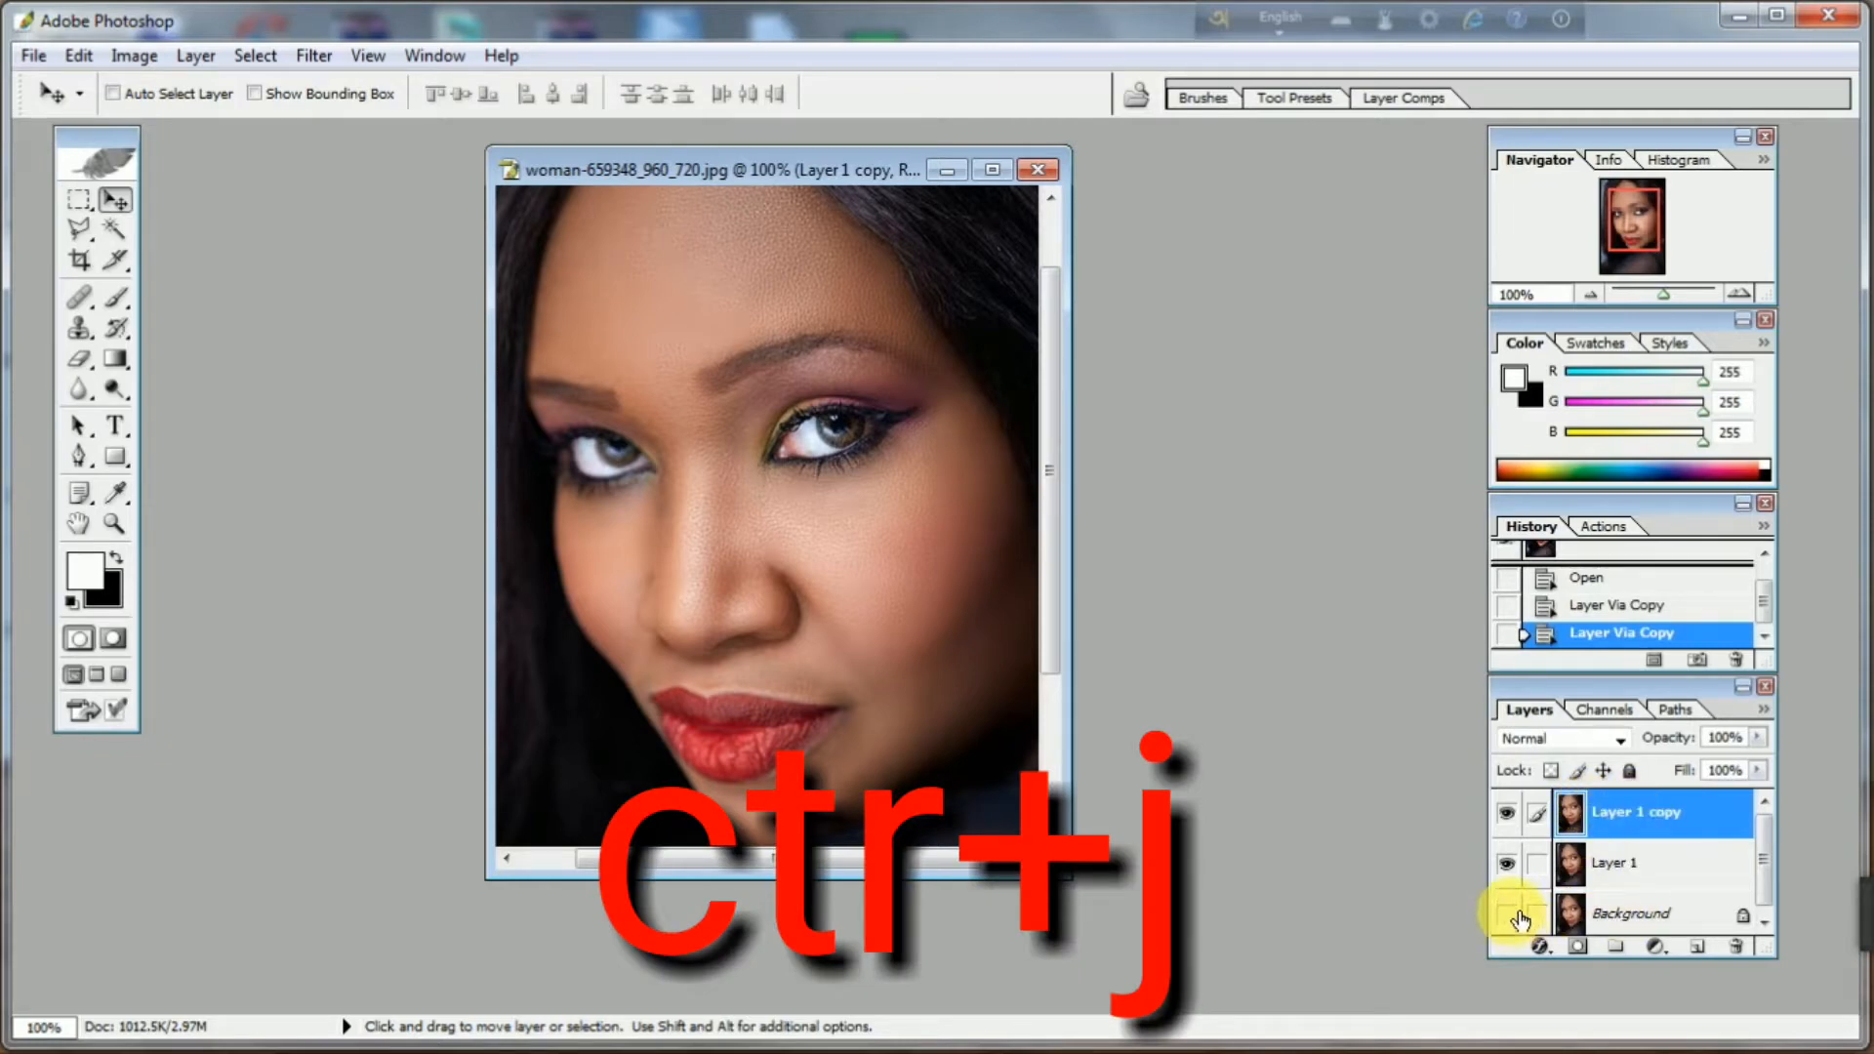
click(1510, 868)
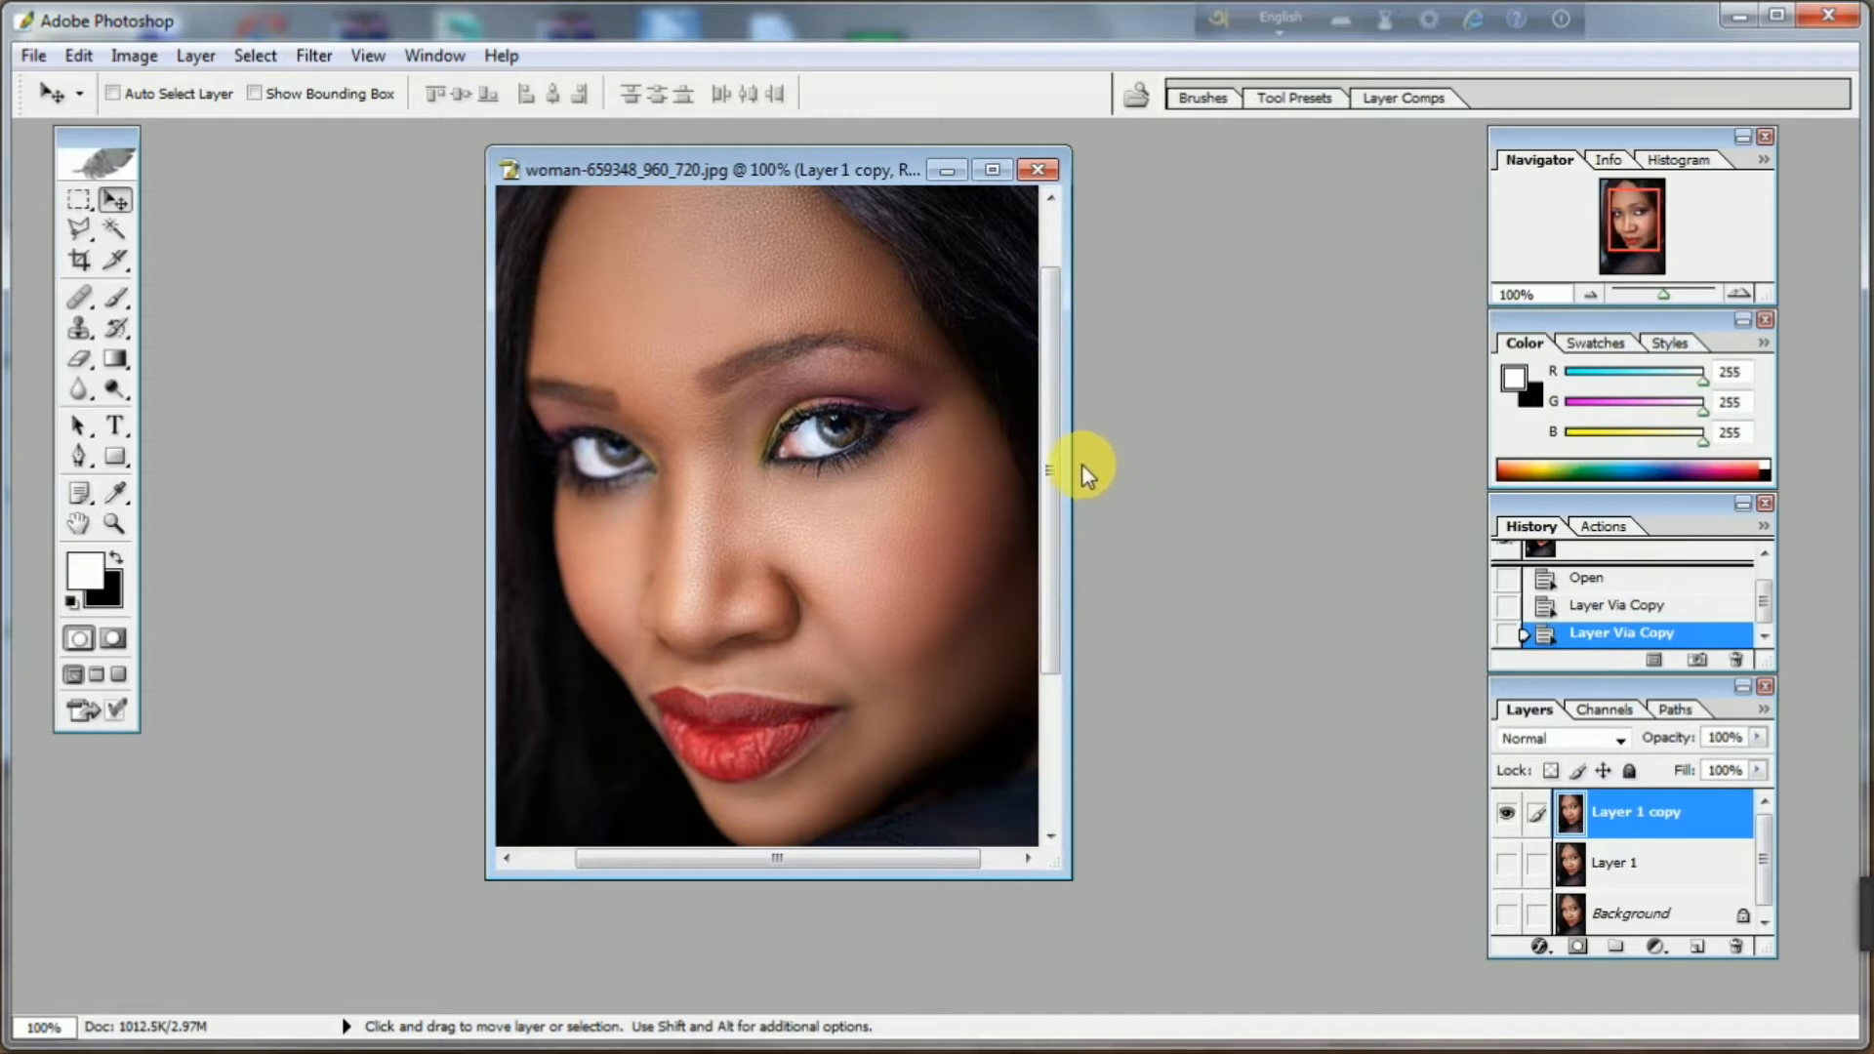
Outline the whole face with a closed Polygonal Lasso selection following the cheek, forehead, hairline and chin
drag(81, 235, 184, 260)
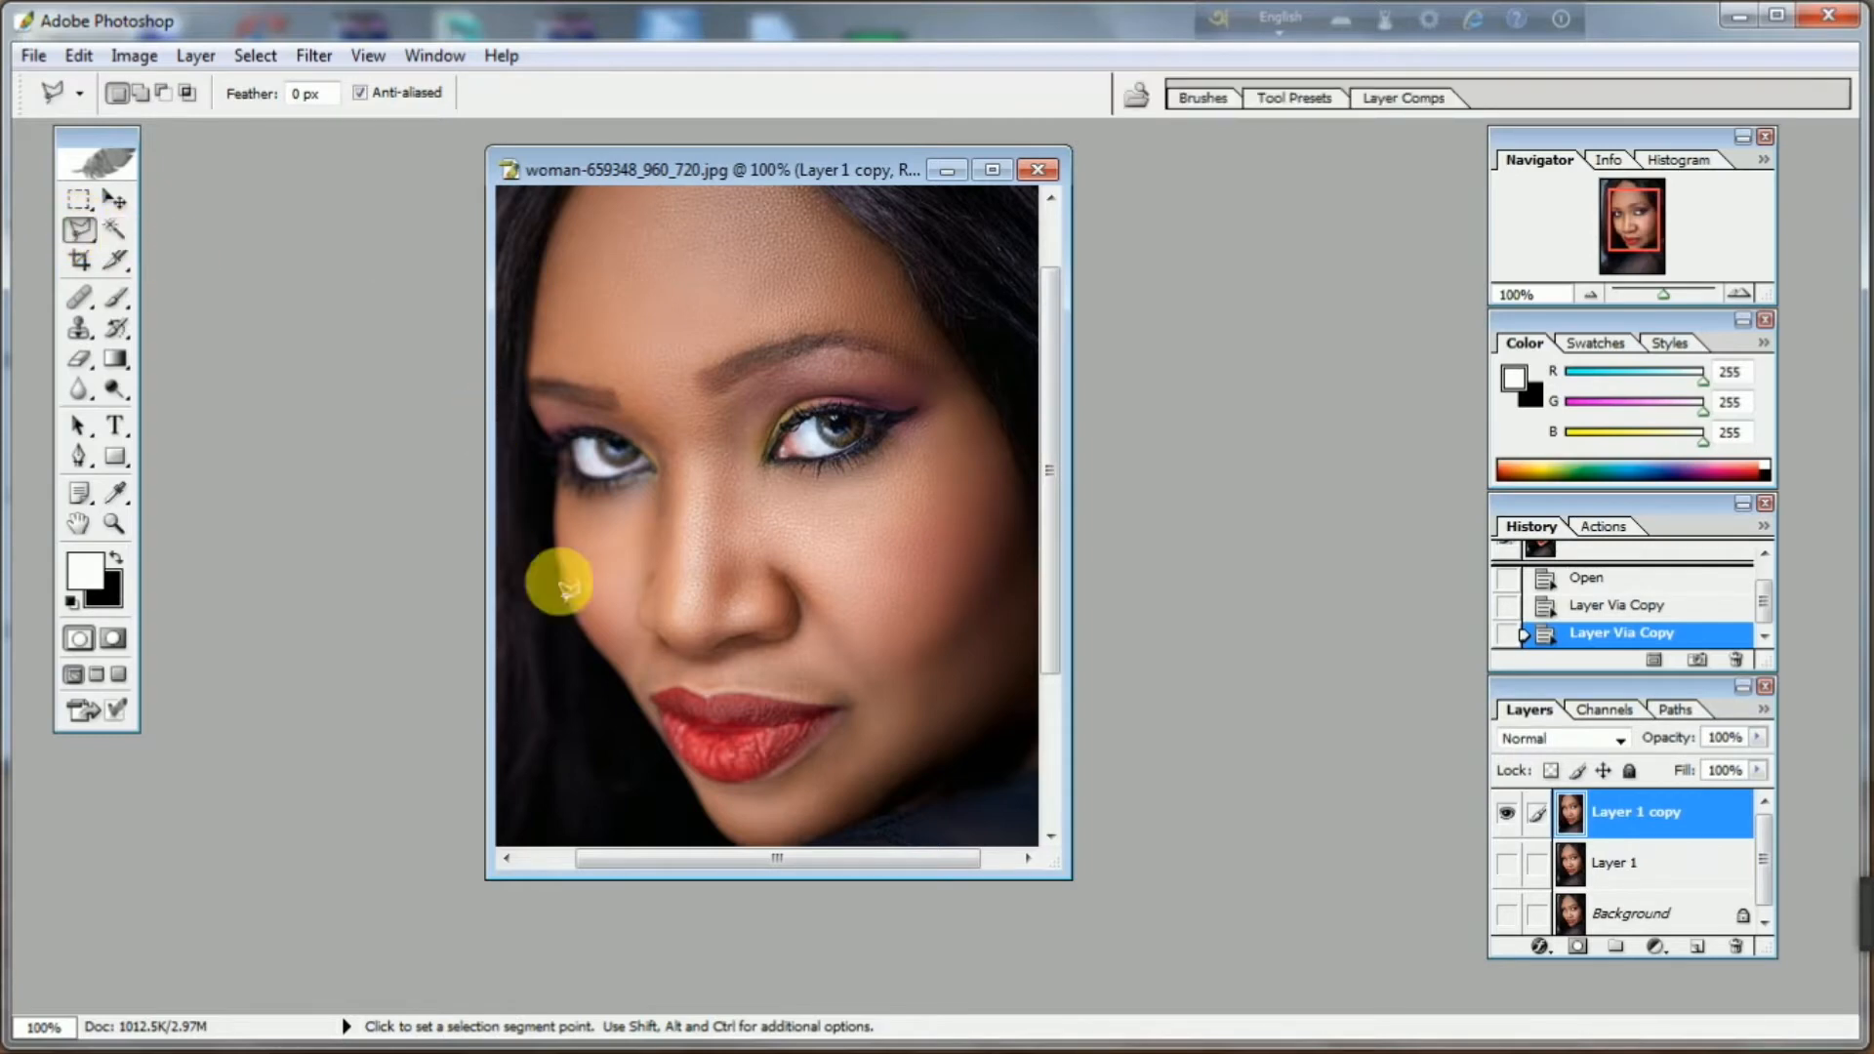
click(633, 696)
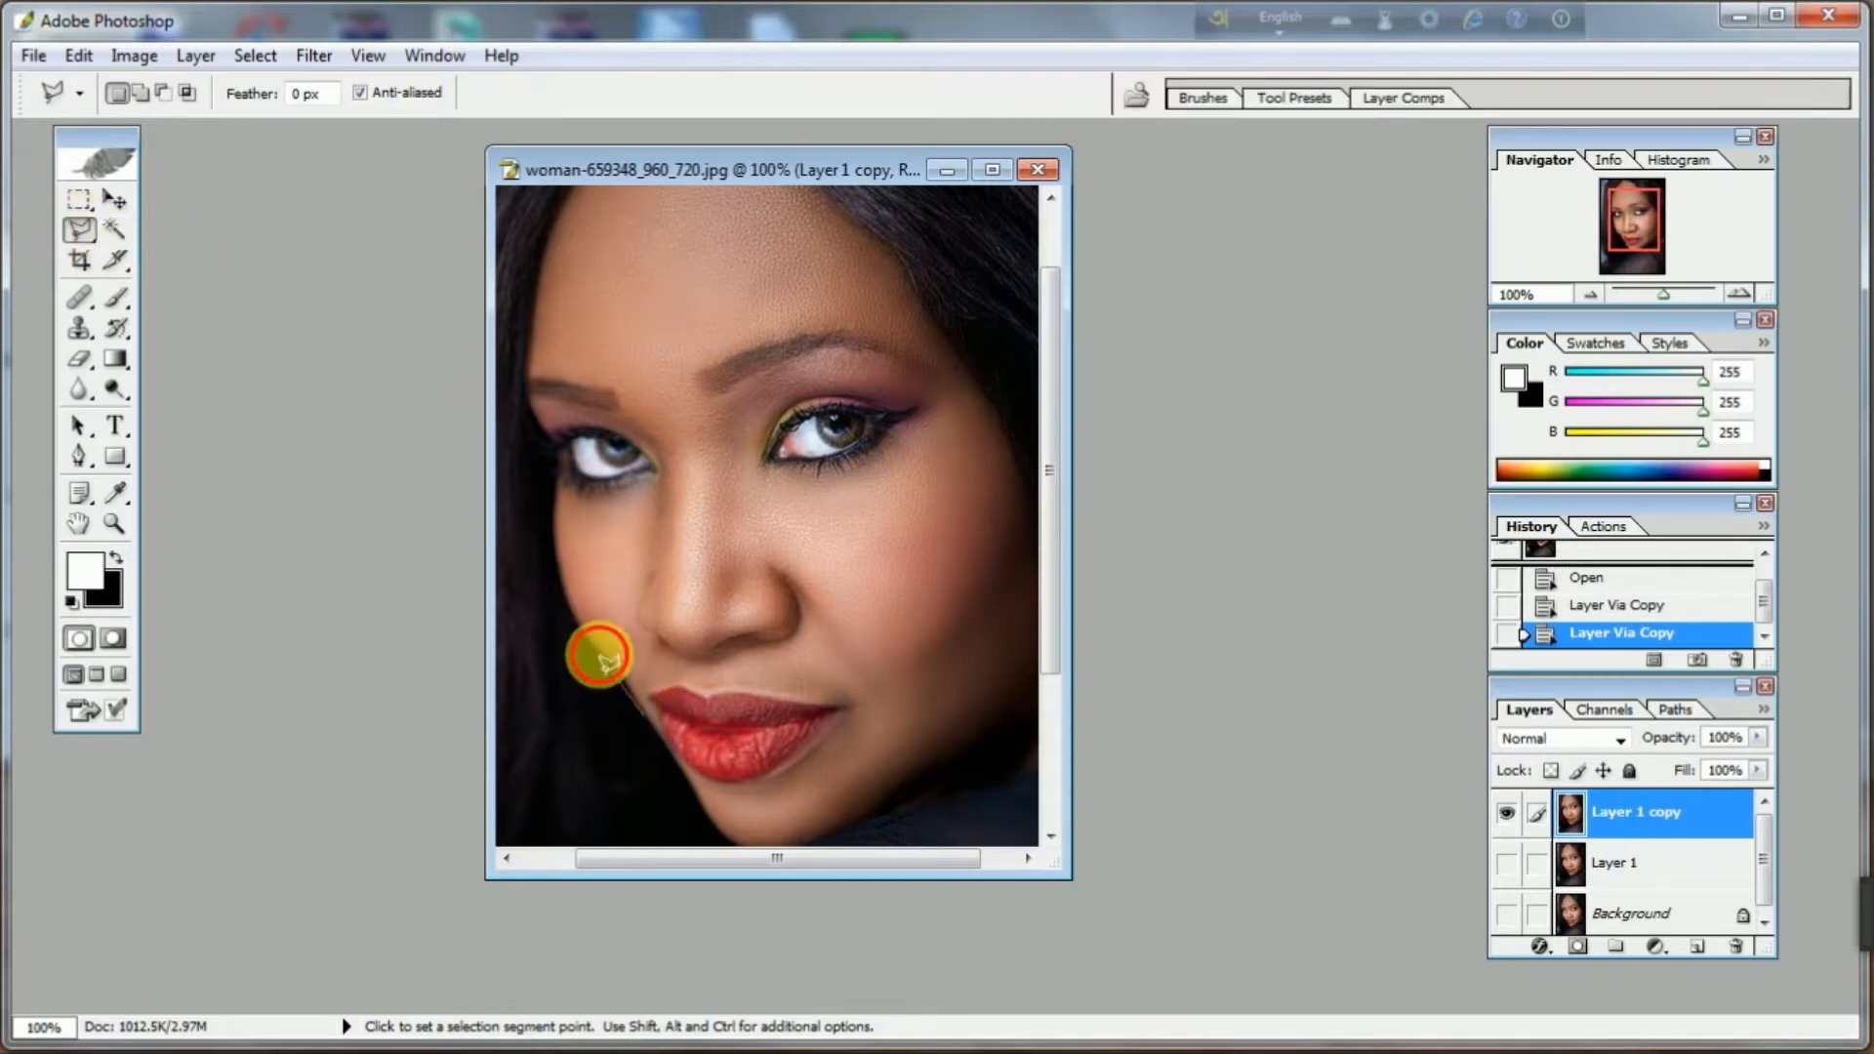
click(563, 542)
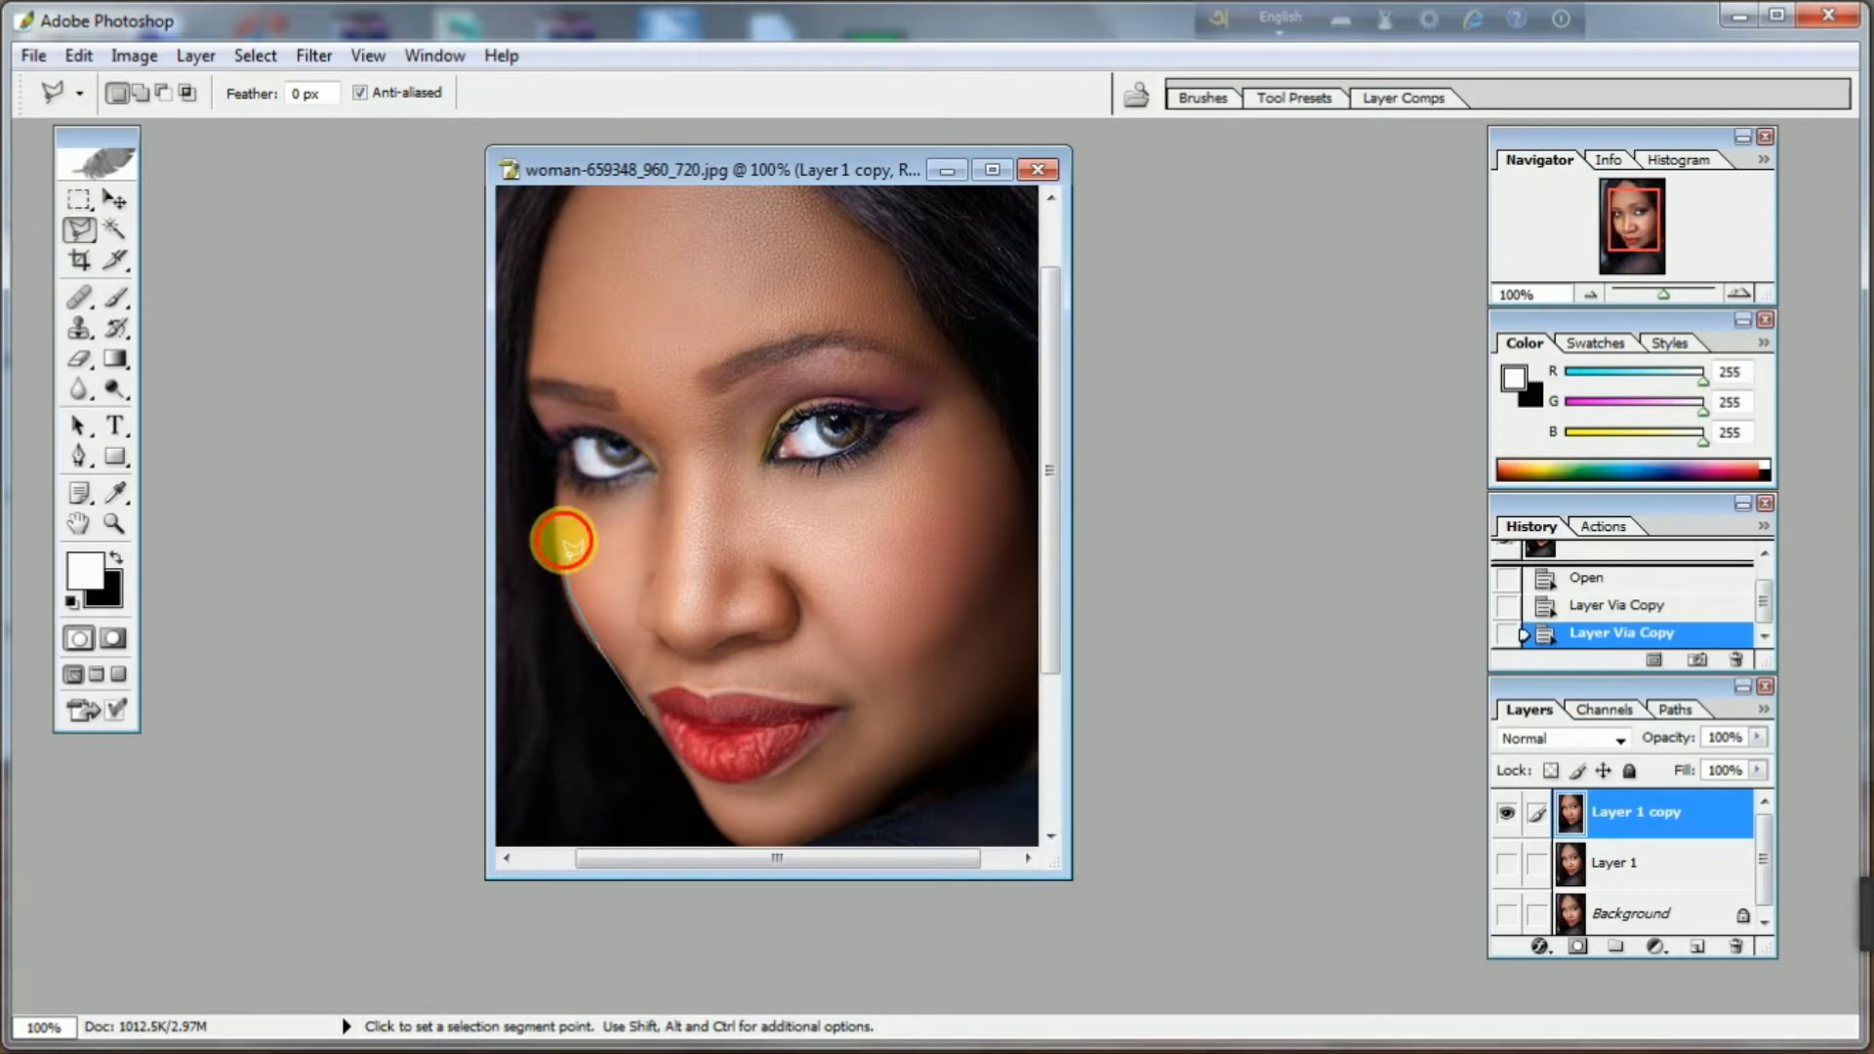
click(559, 492)
click(537, 386)
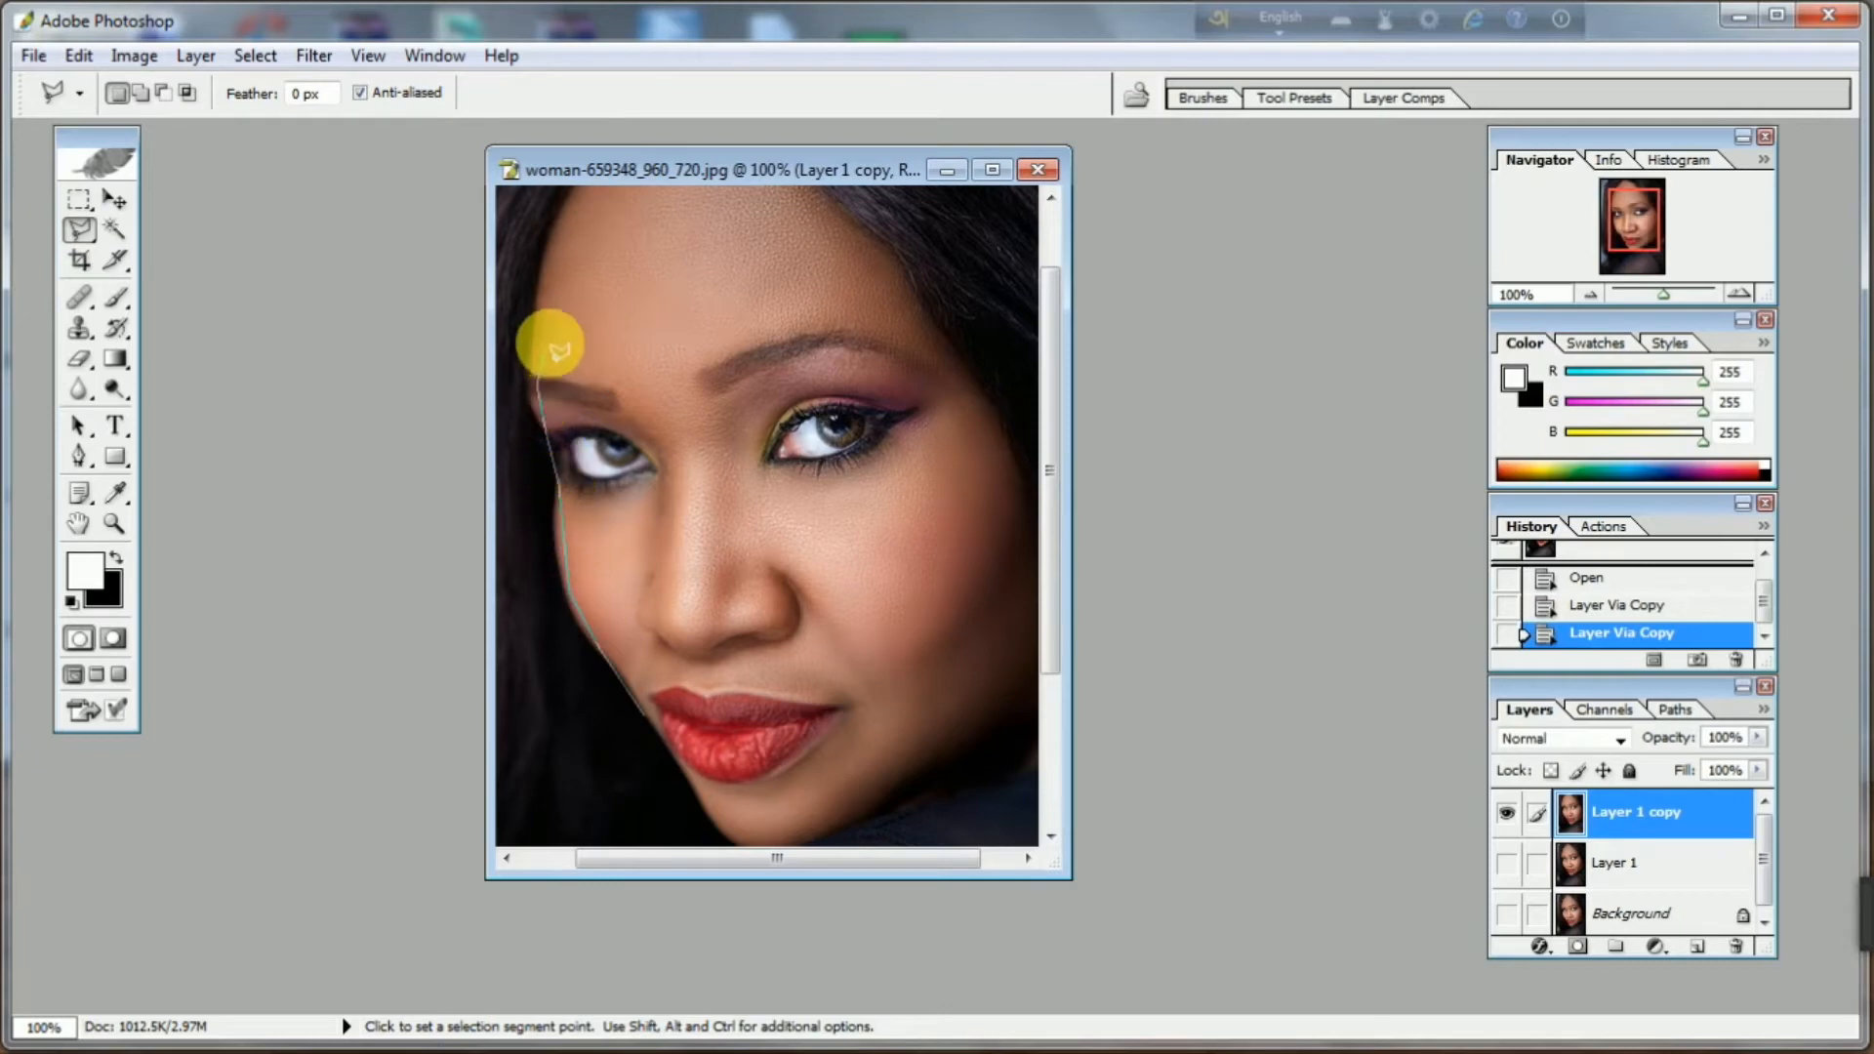
click(563, 242)
click(591, 201)
click(665, 190)
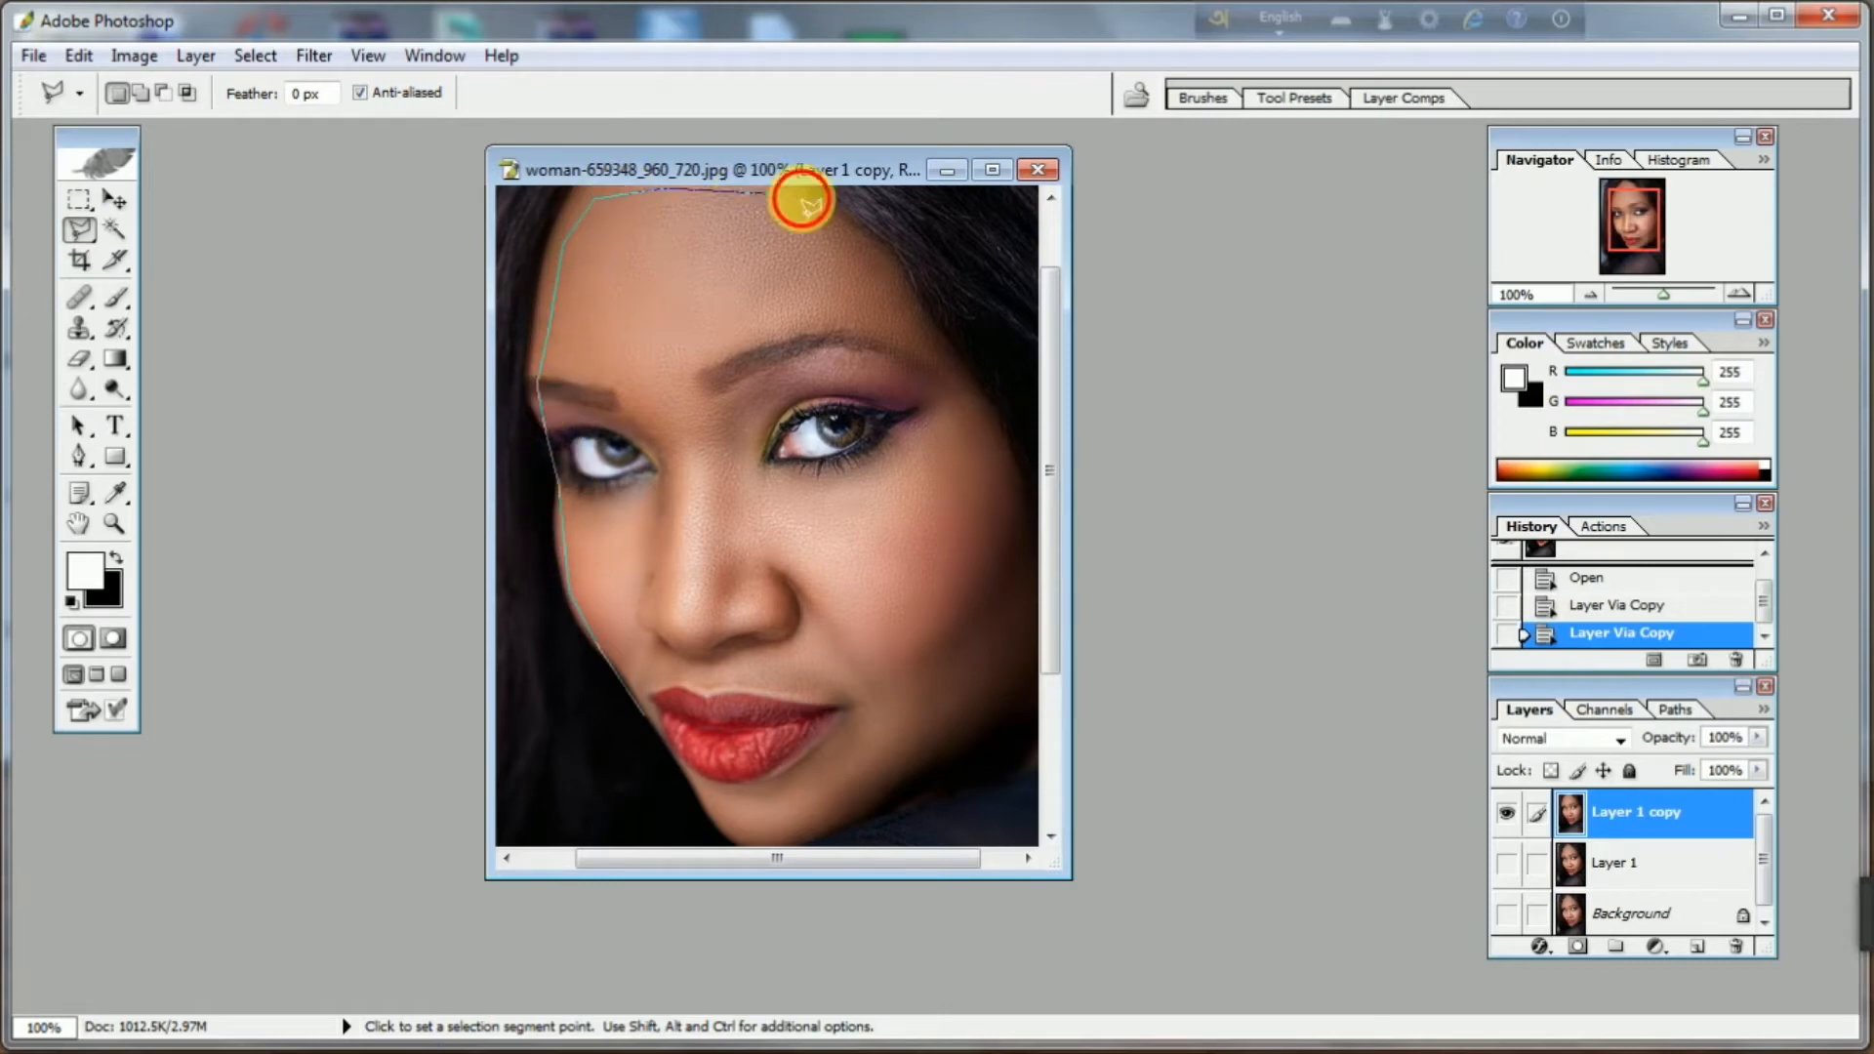
click(813, 204)
click(878, 260)
click(1036, 512)
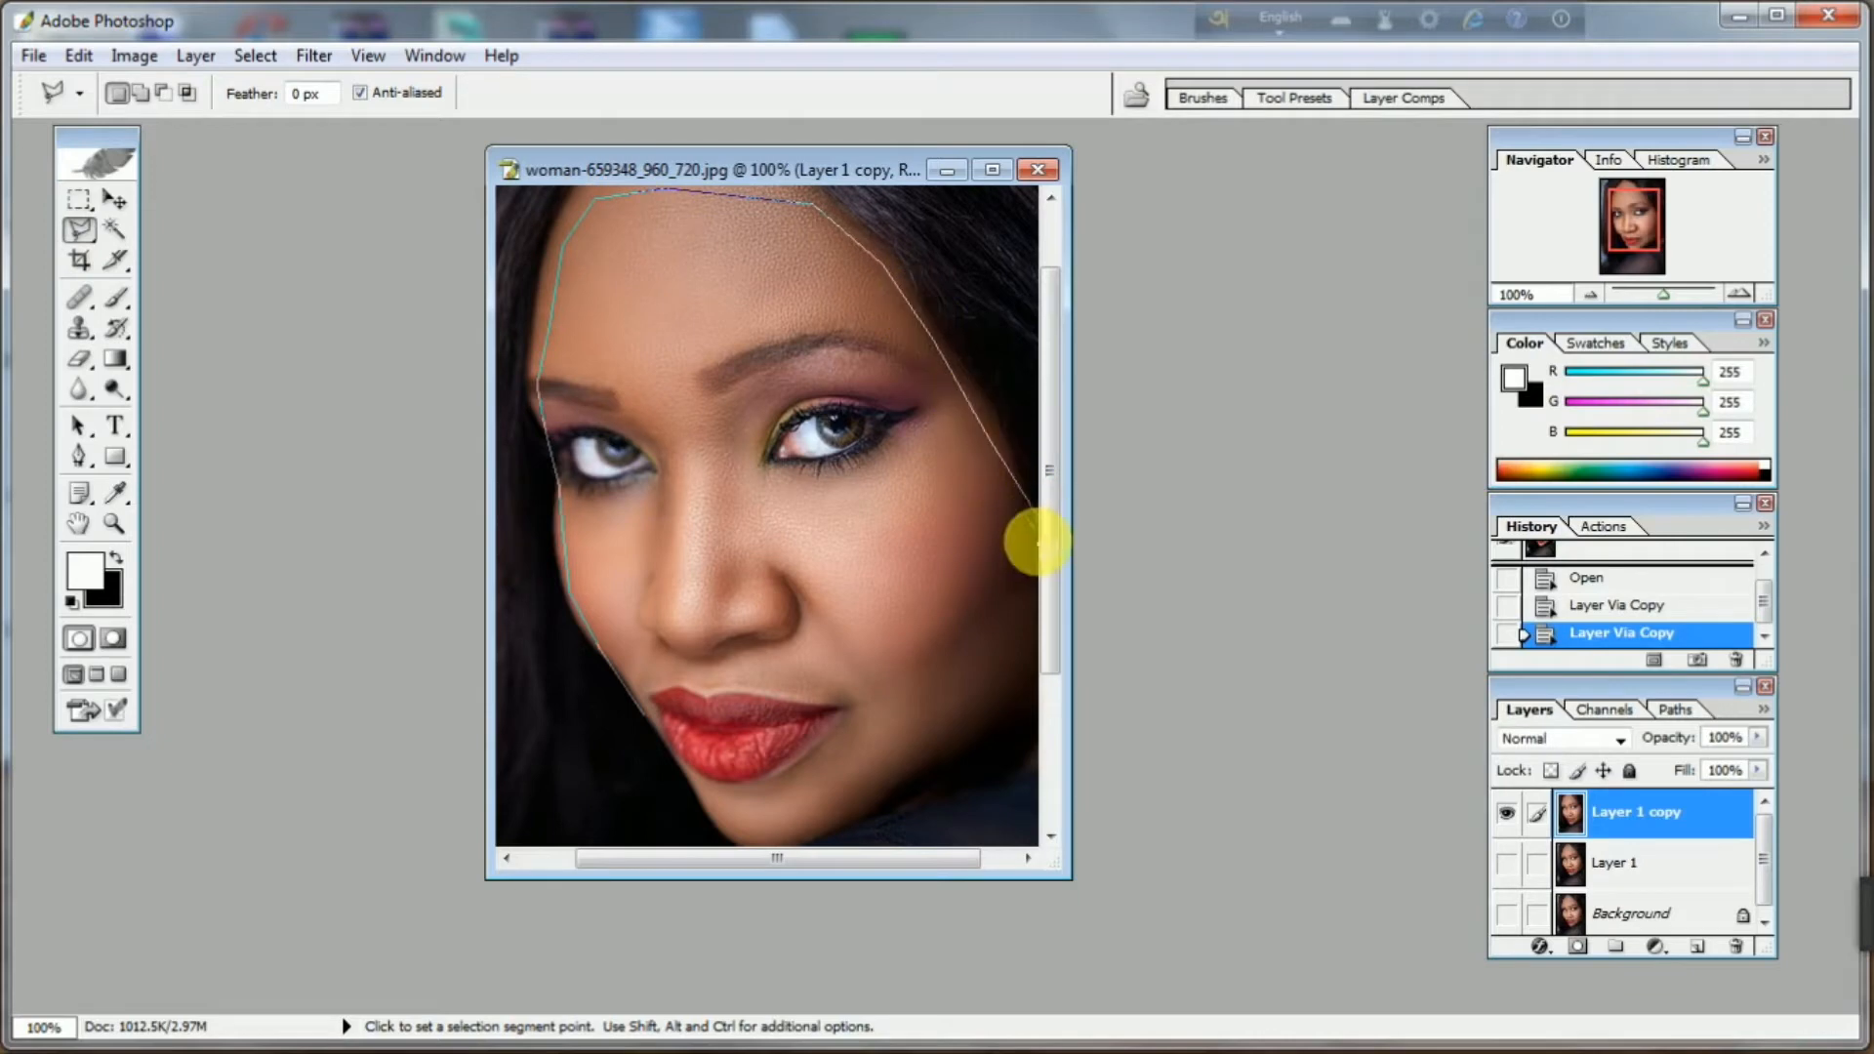
click(1027, 683)
click(808, 832)
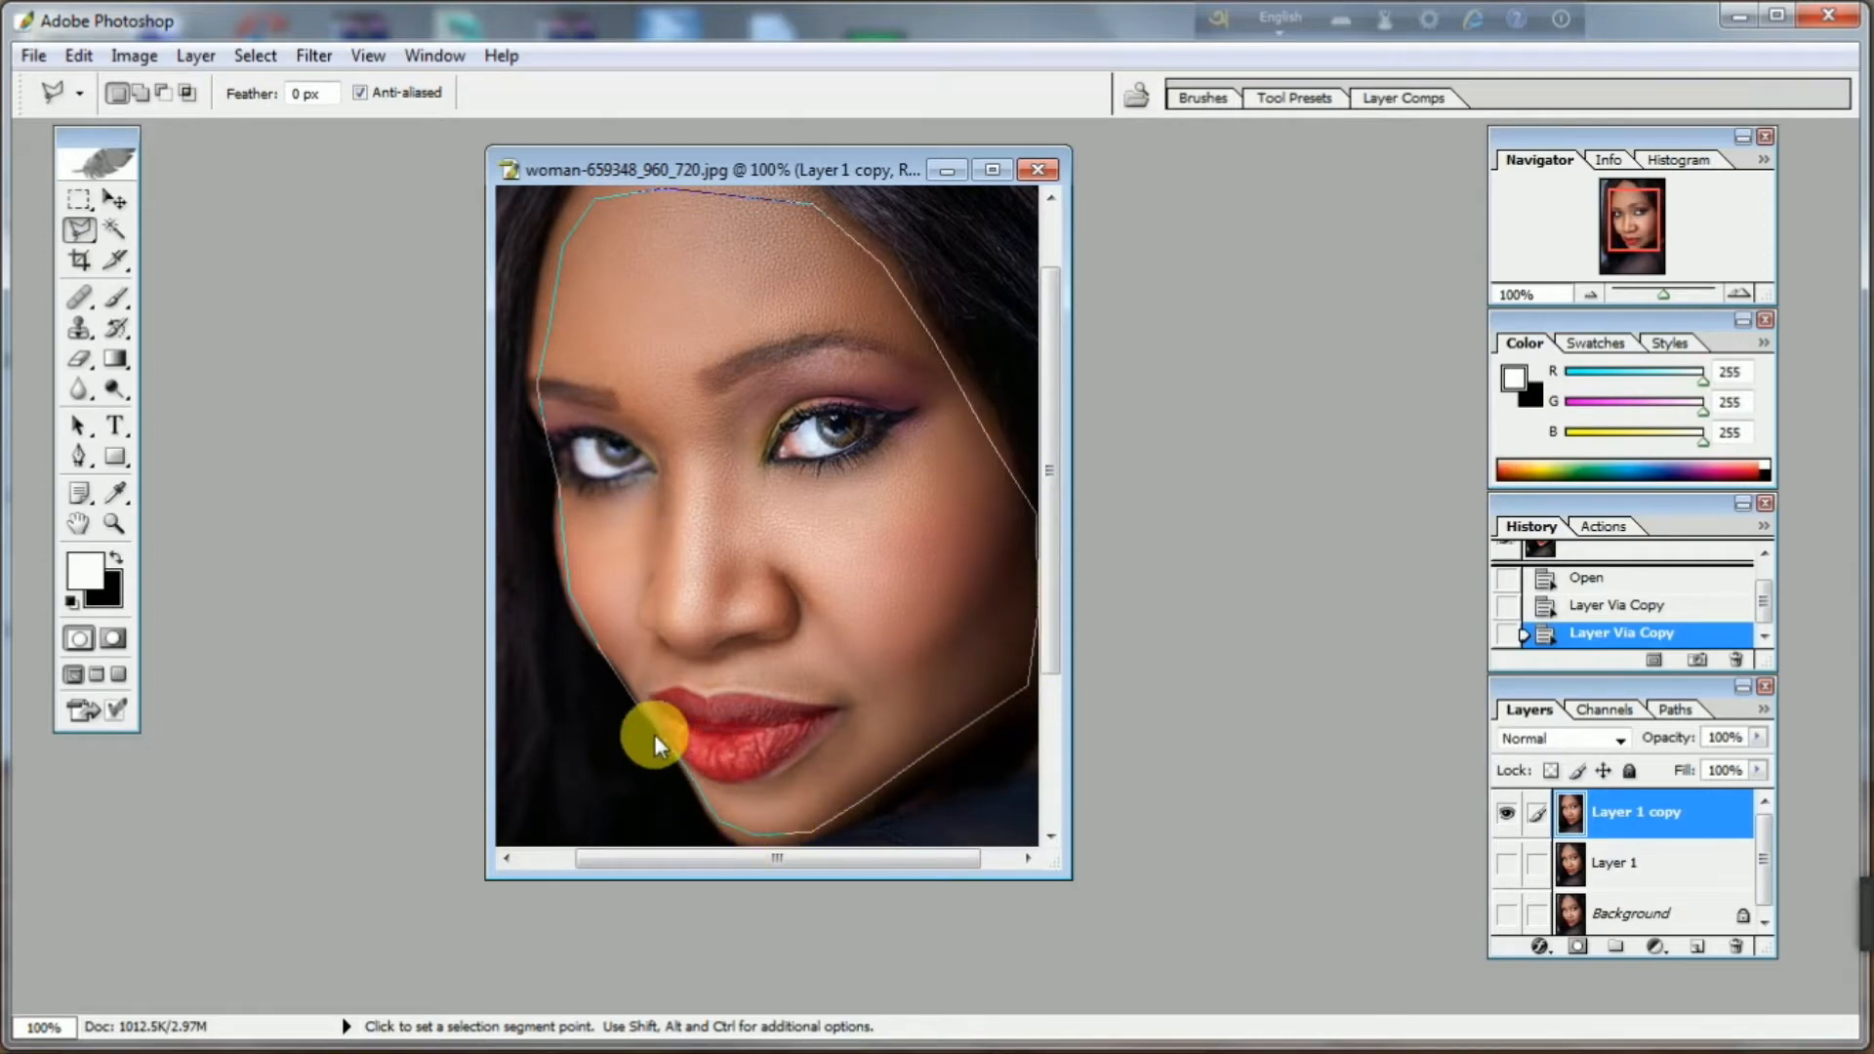
double_click(611, 675)
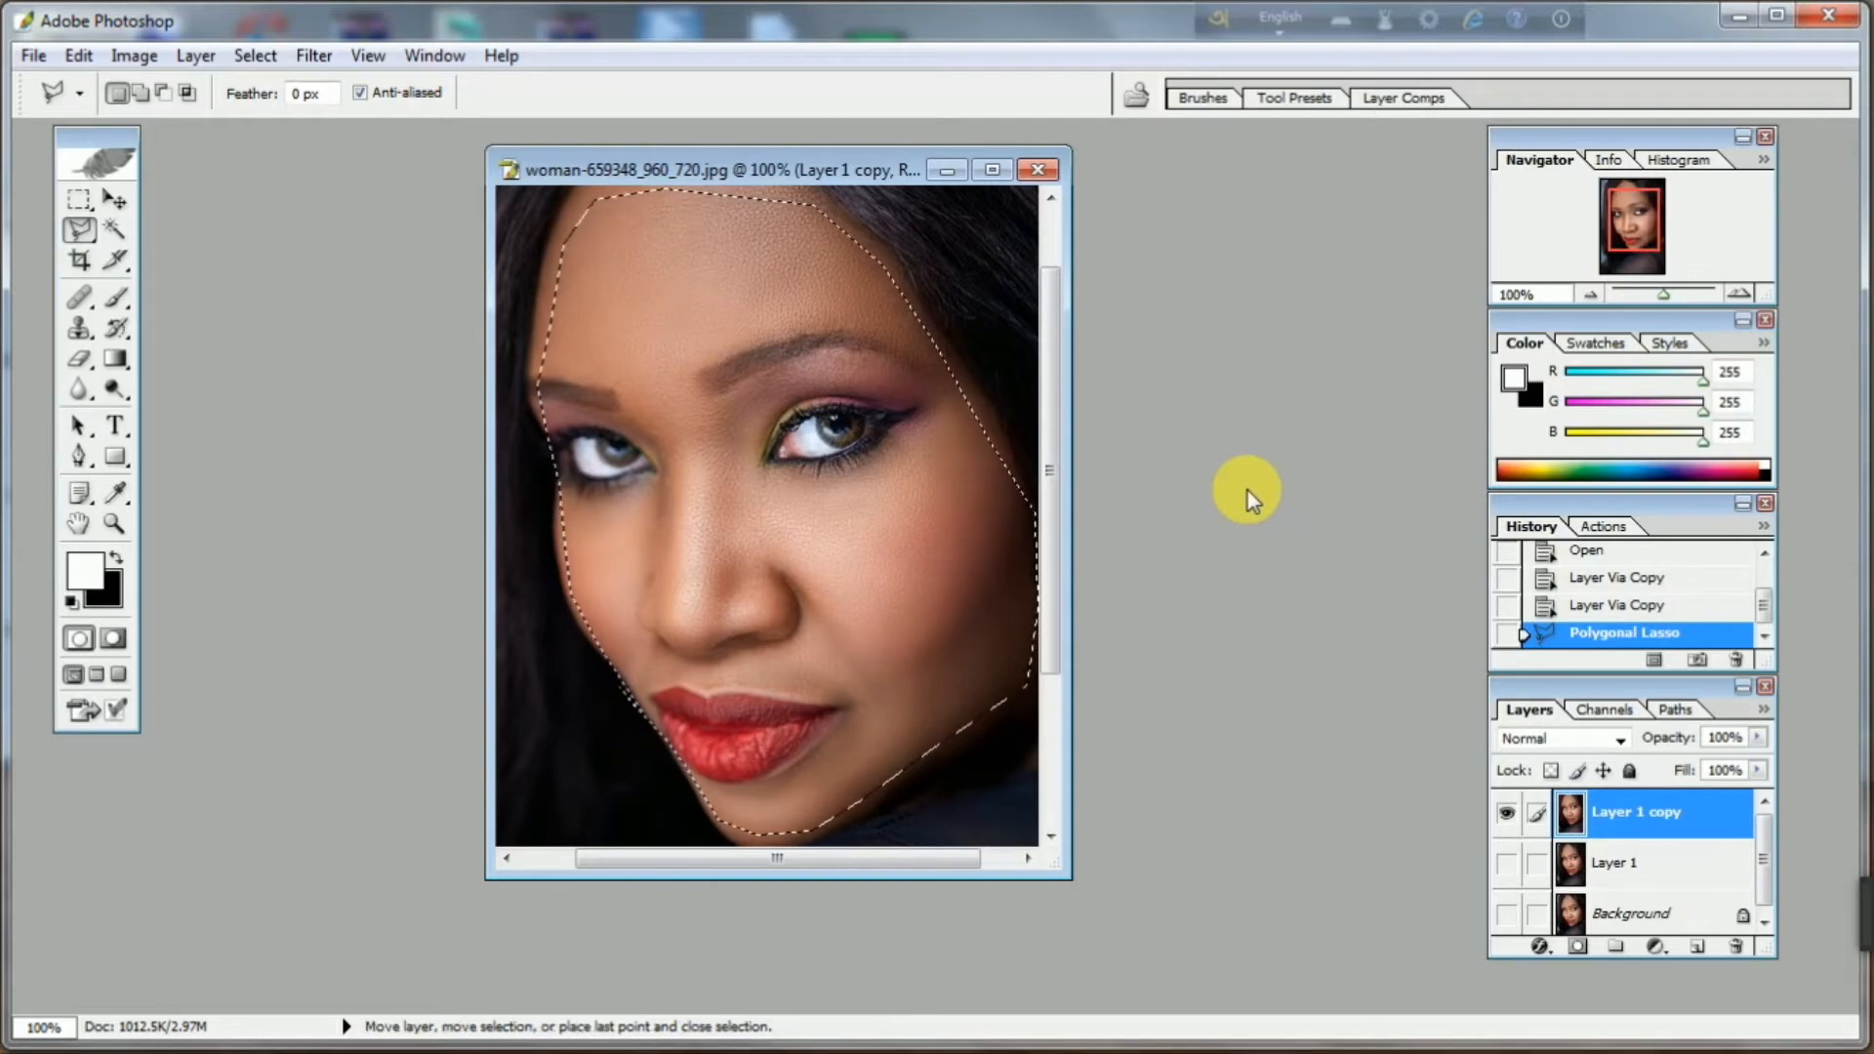
Try brightening the selected face, and the whole layer without the selection, by raising the RGB curve's middle in Curves
key(ctrl+m)
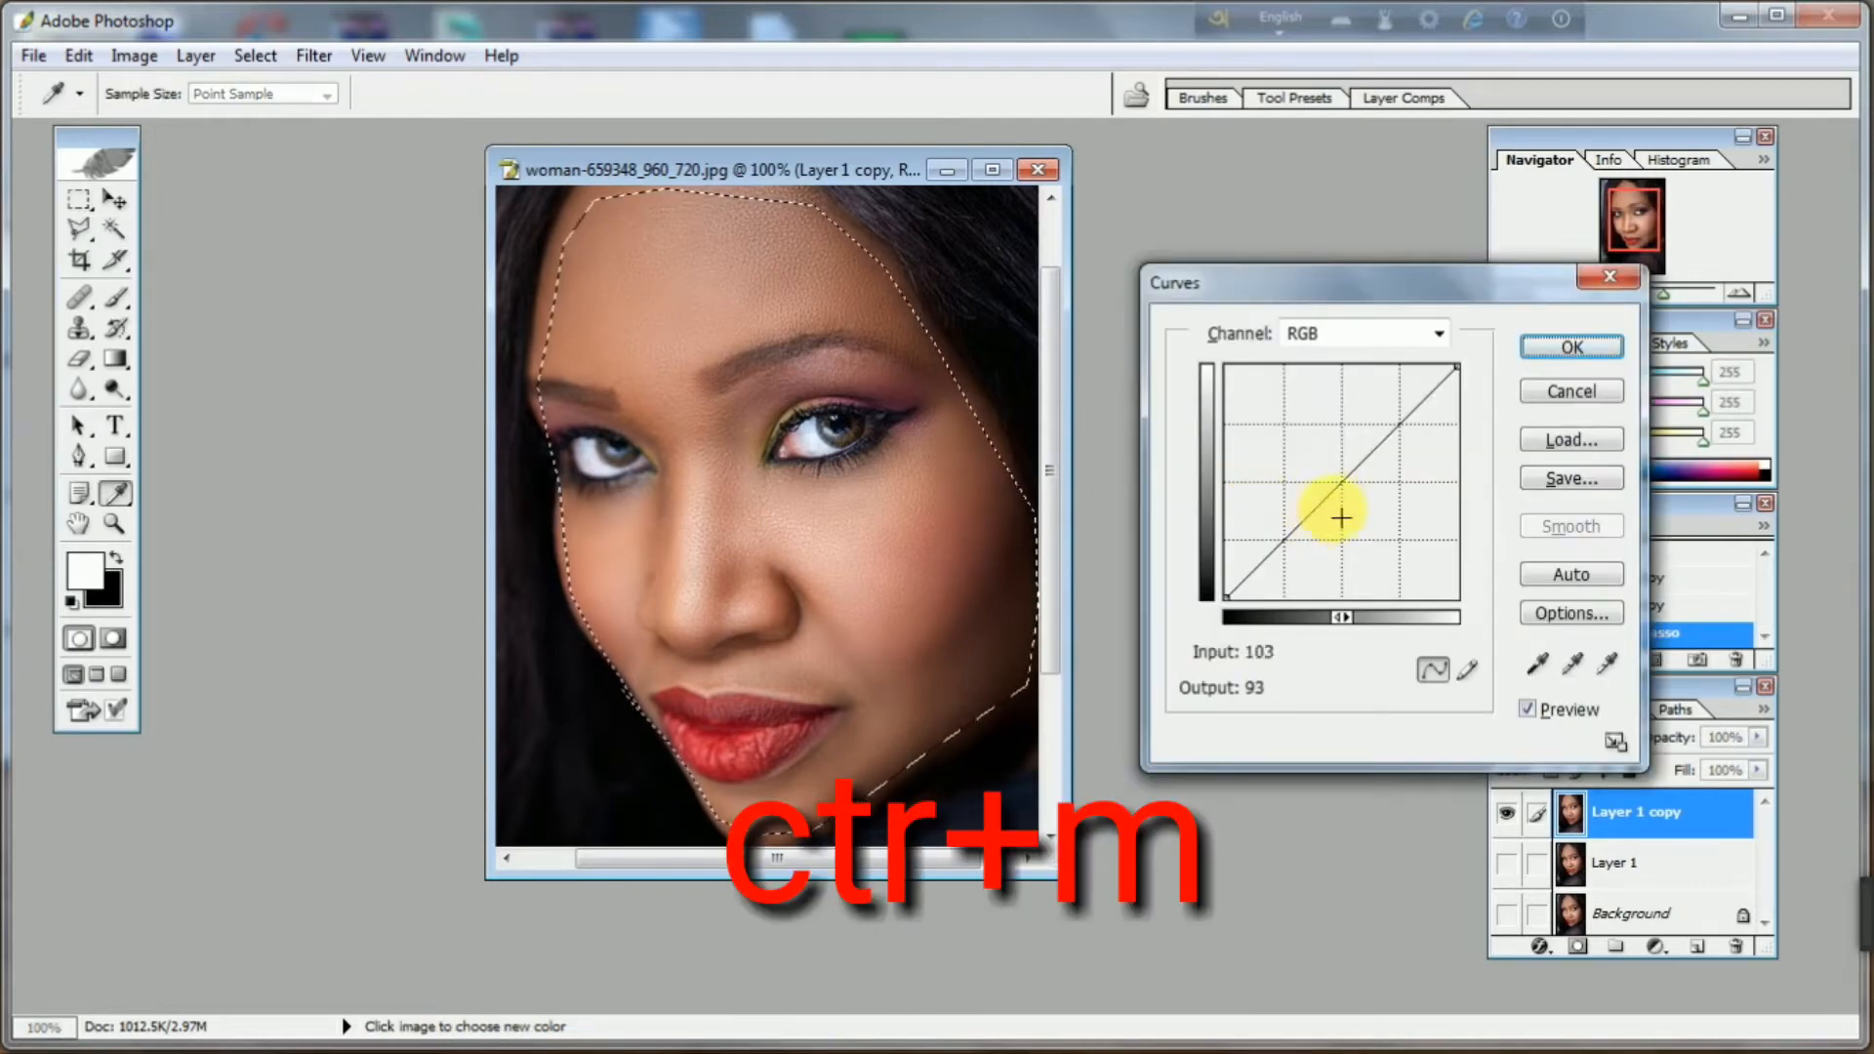
drag(1343, 488, 1321, 467)
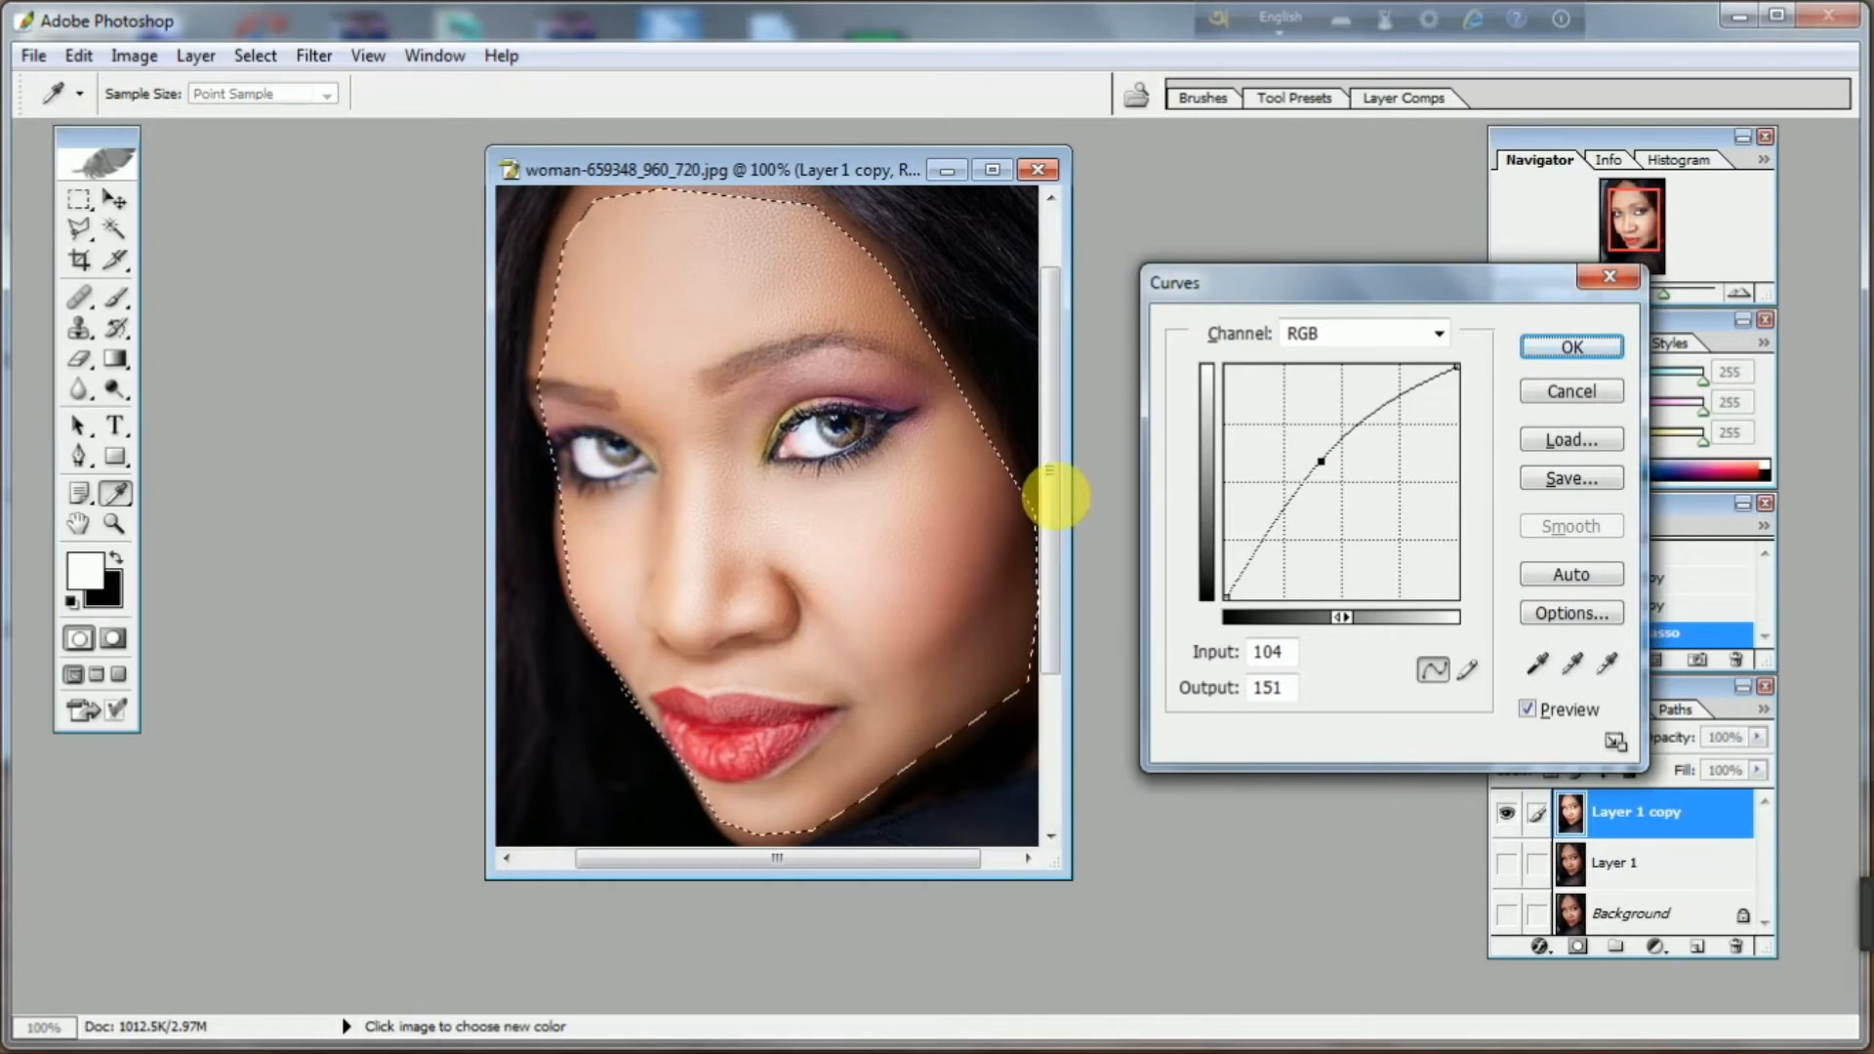
drag(1320, 461, 1308, 453)
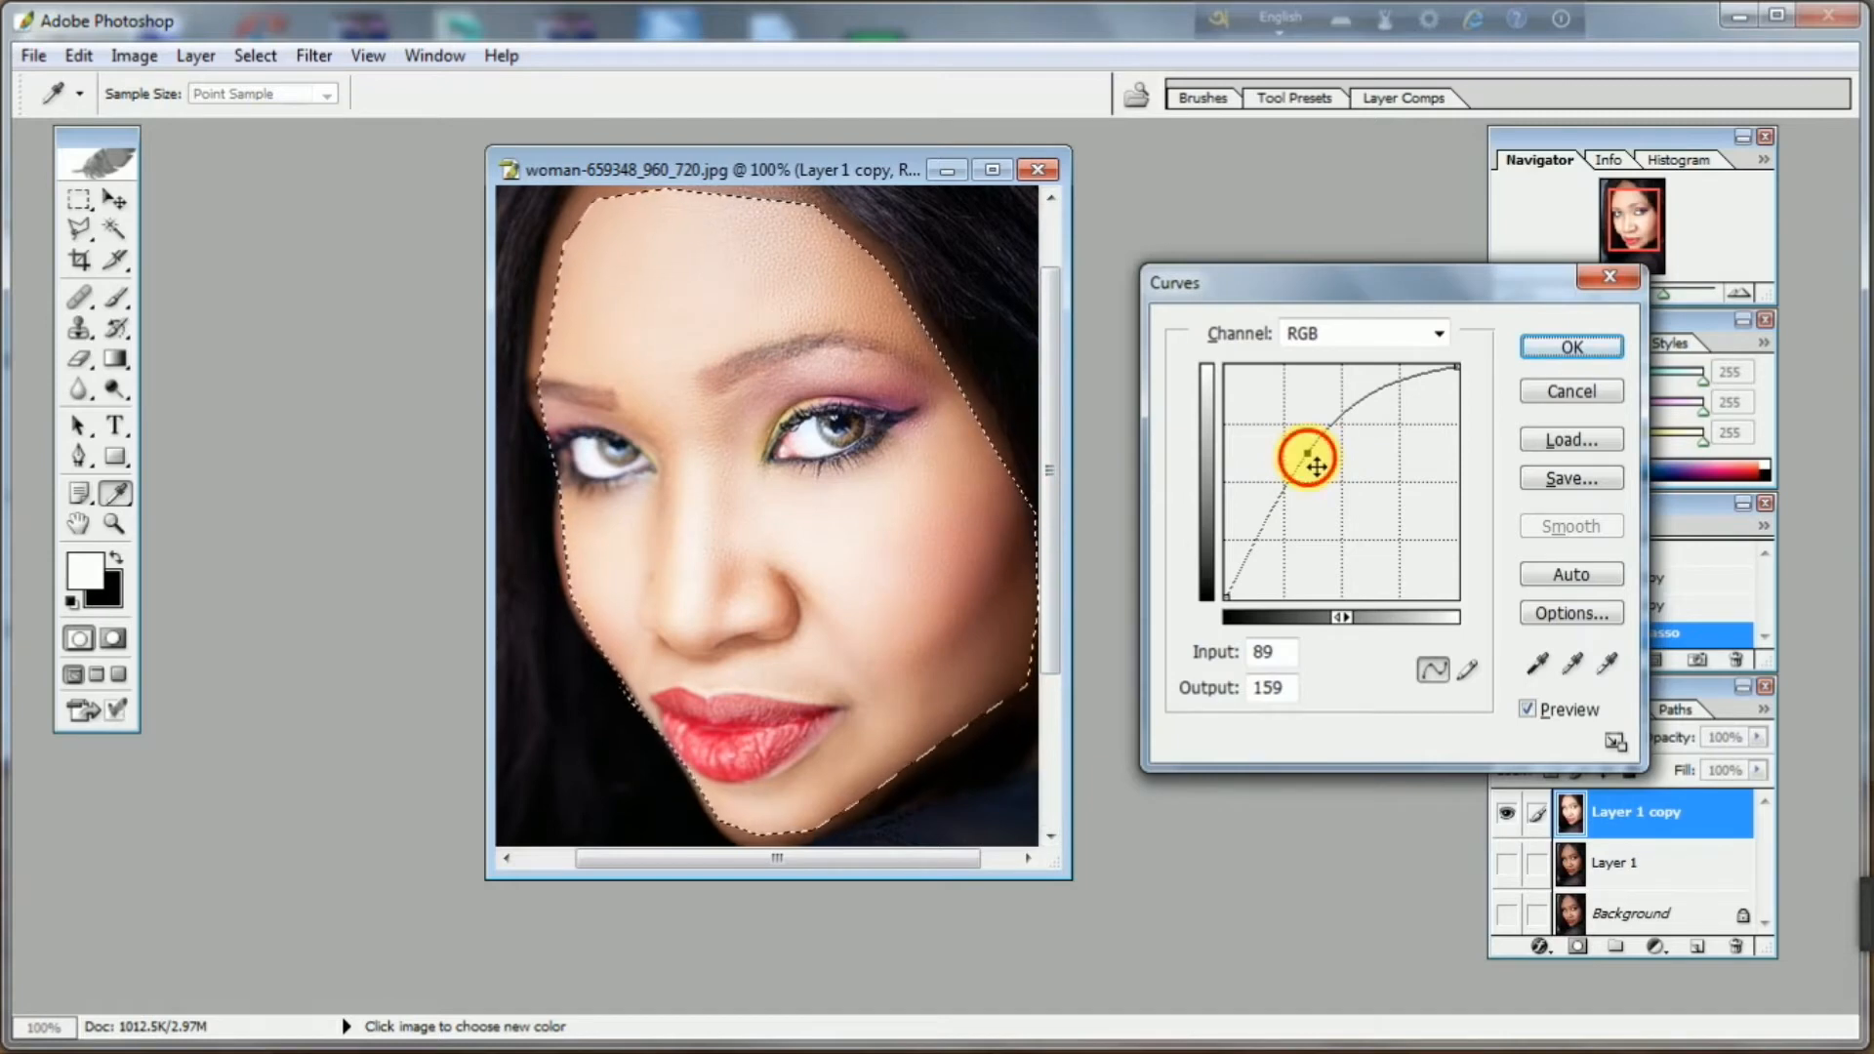
drag(1309, 453, 1324, 474)
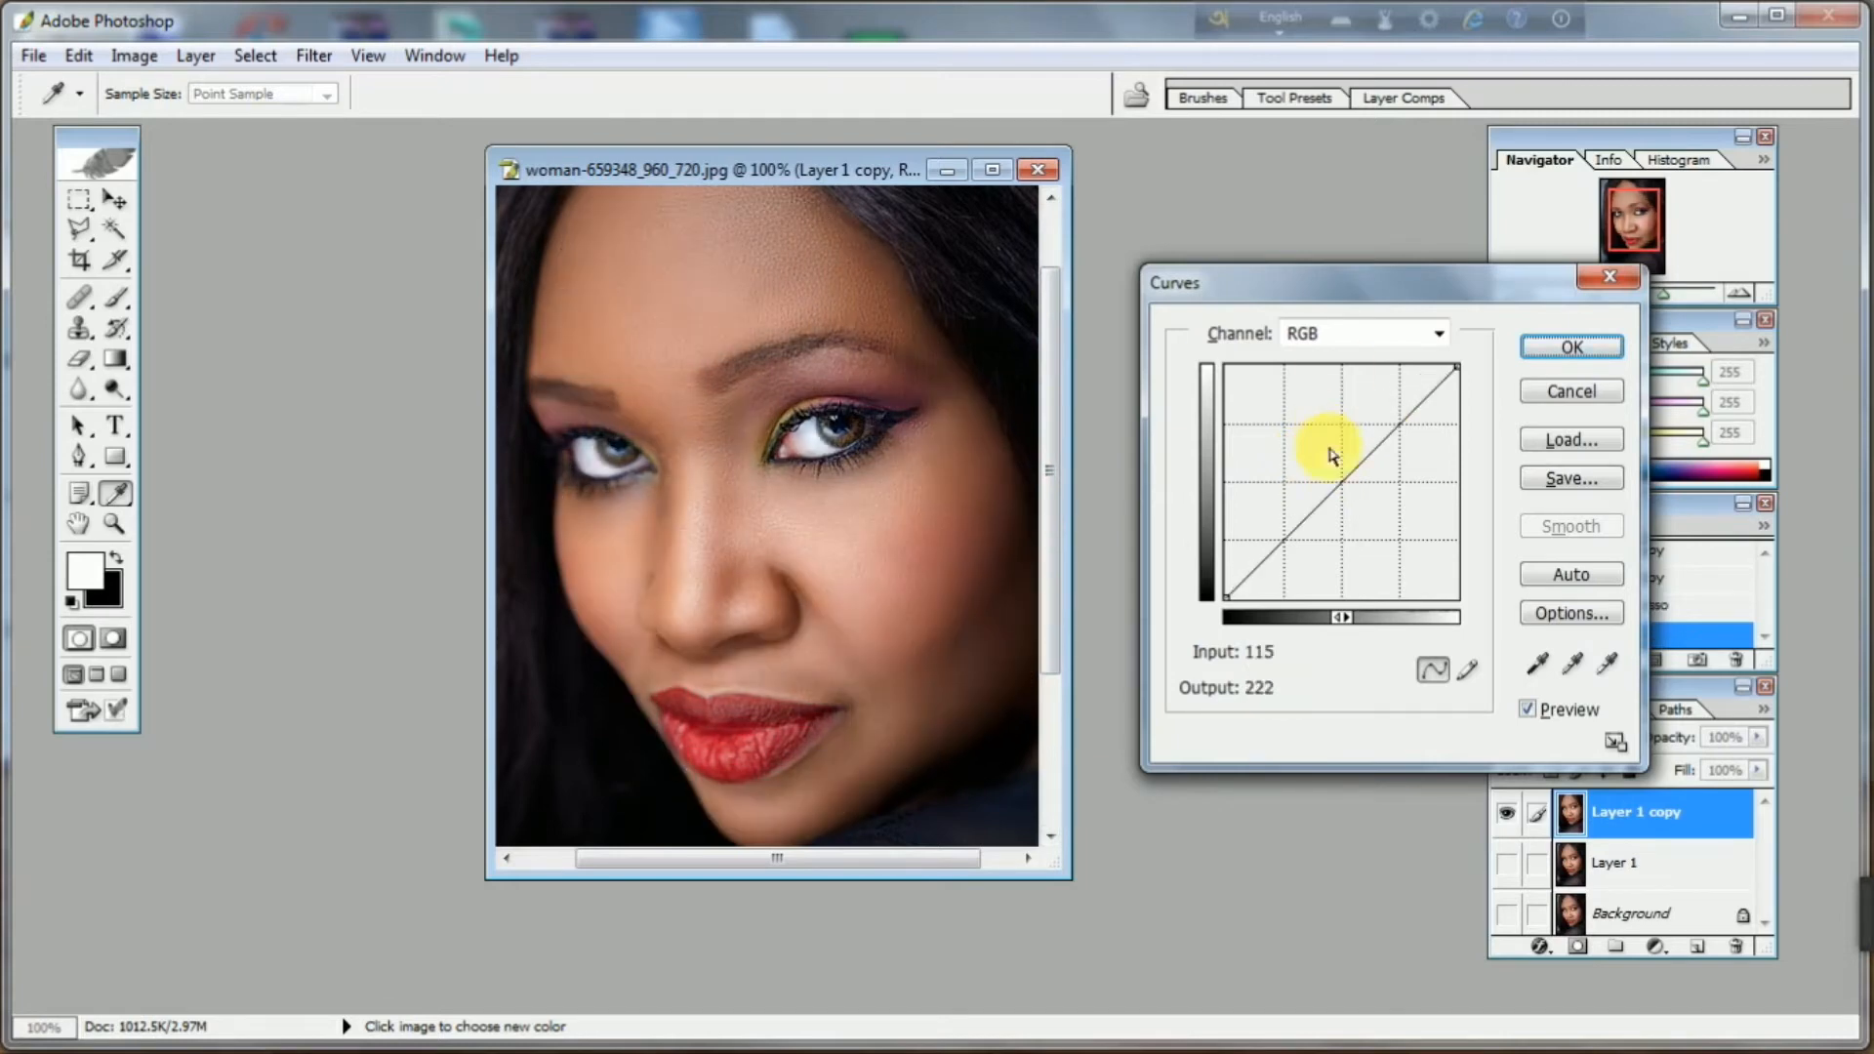
drag(1351, 483, 1298, 437)
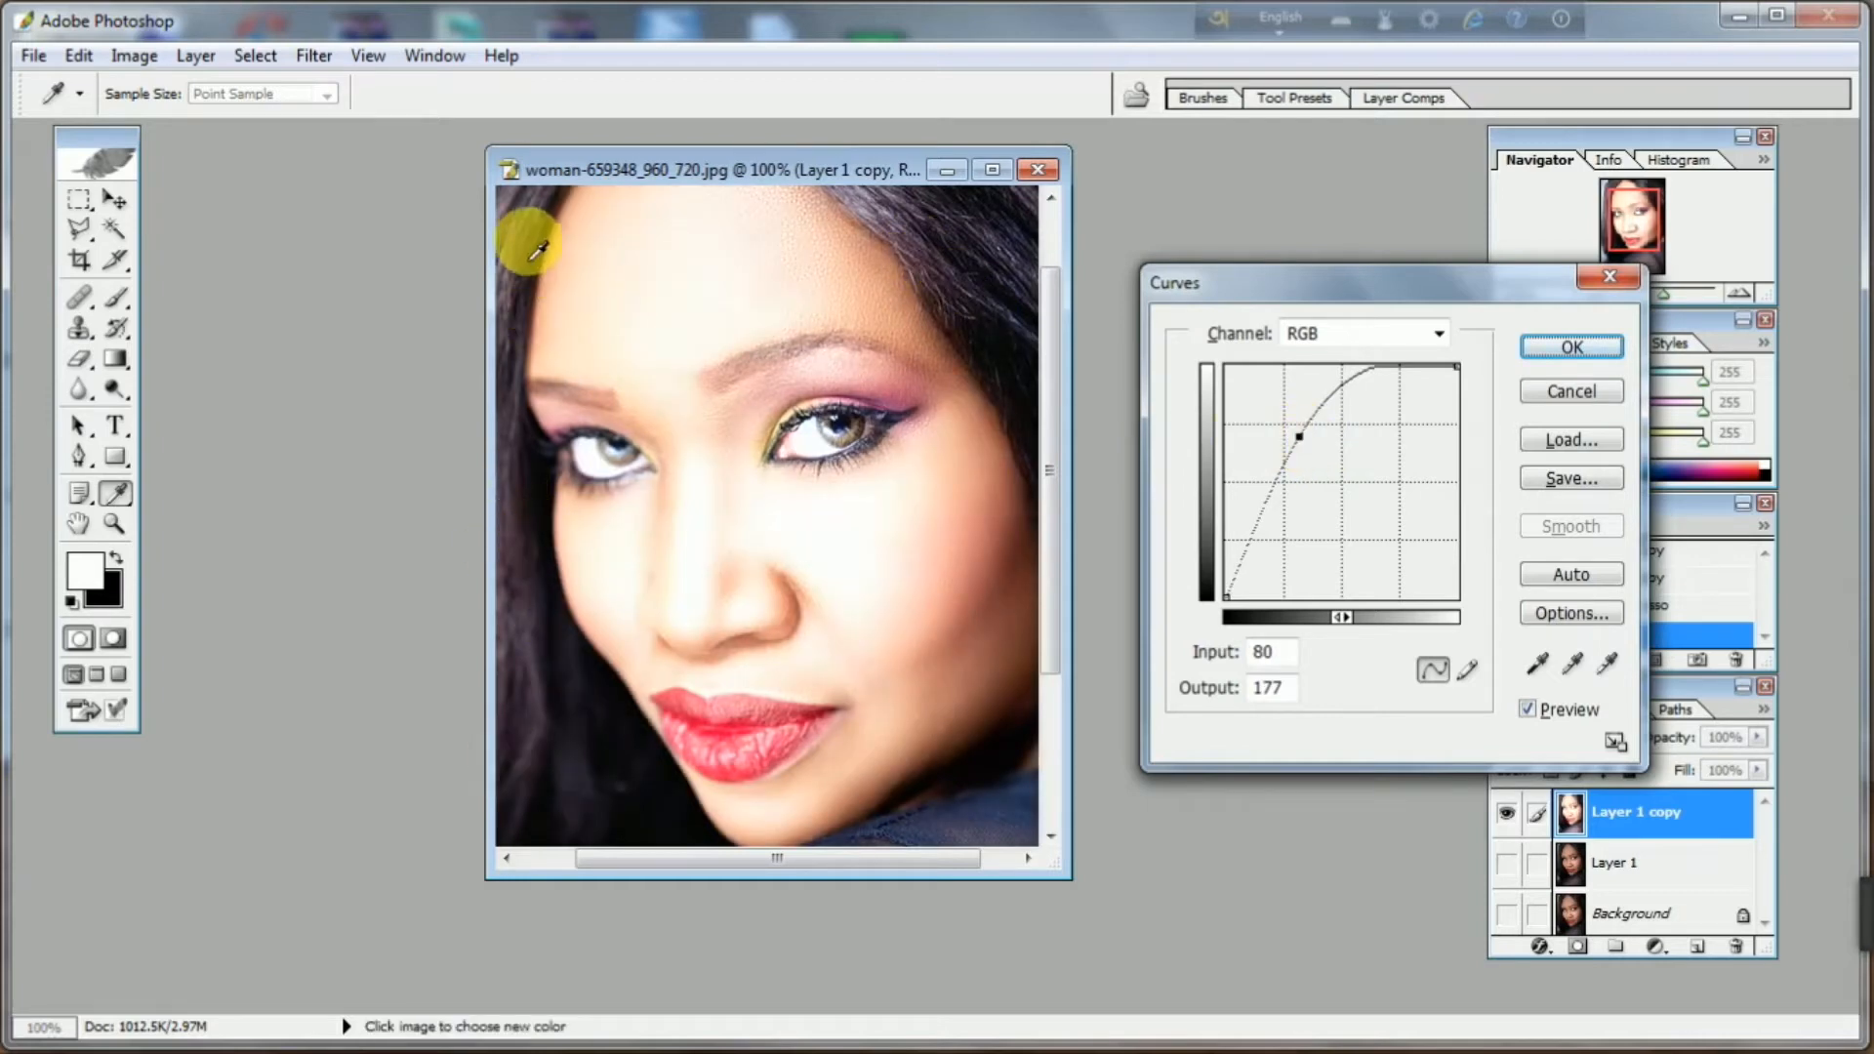
click(1561, 393)
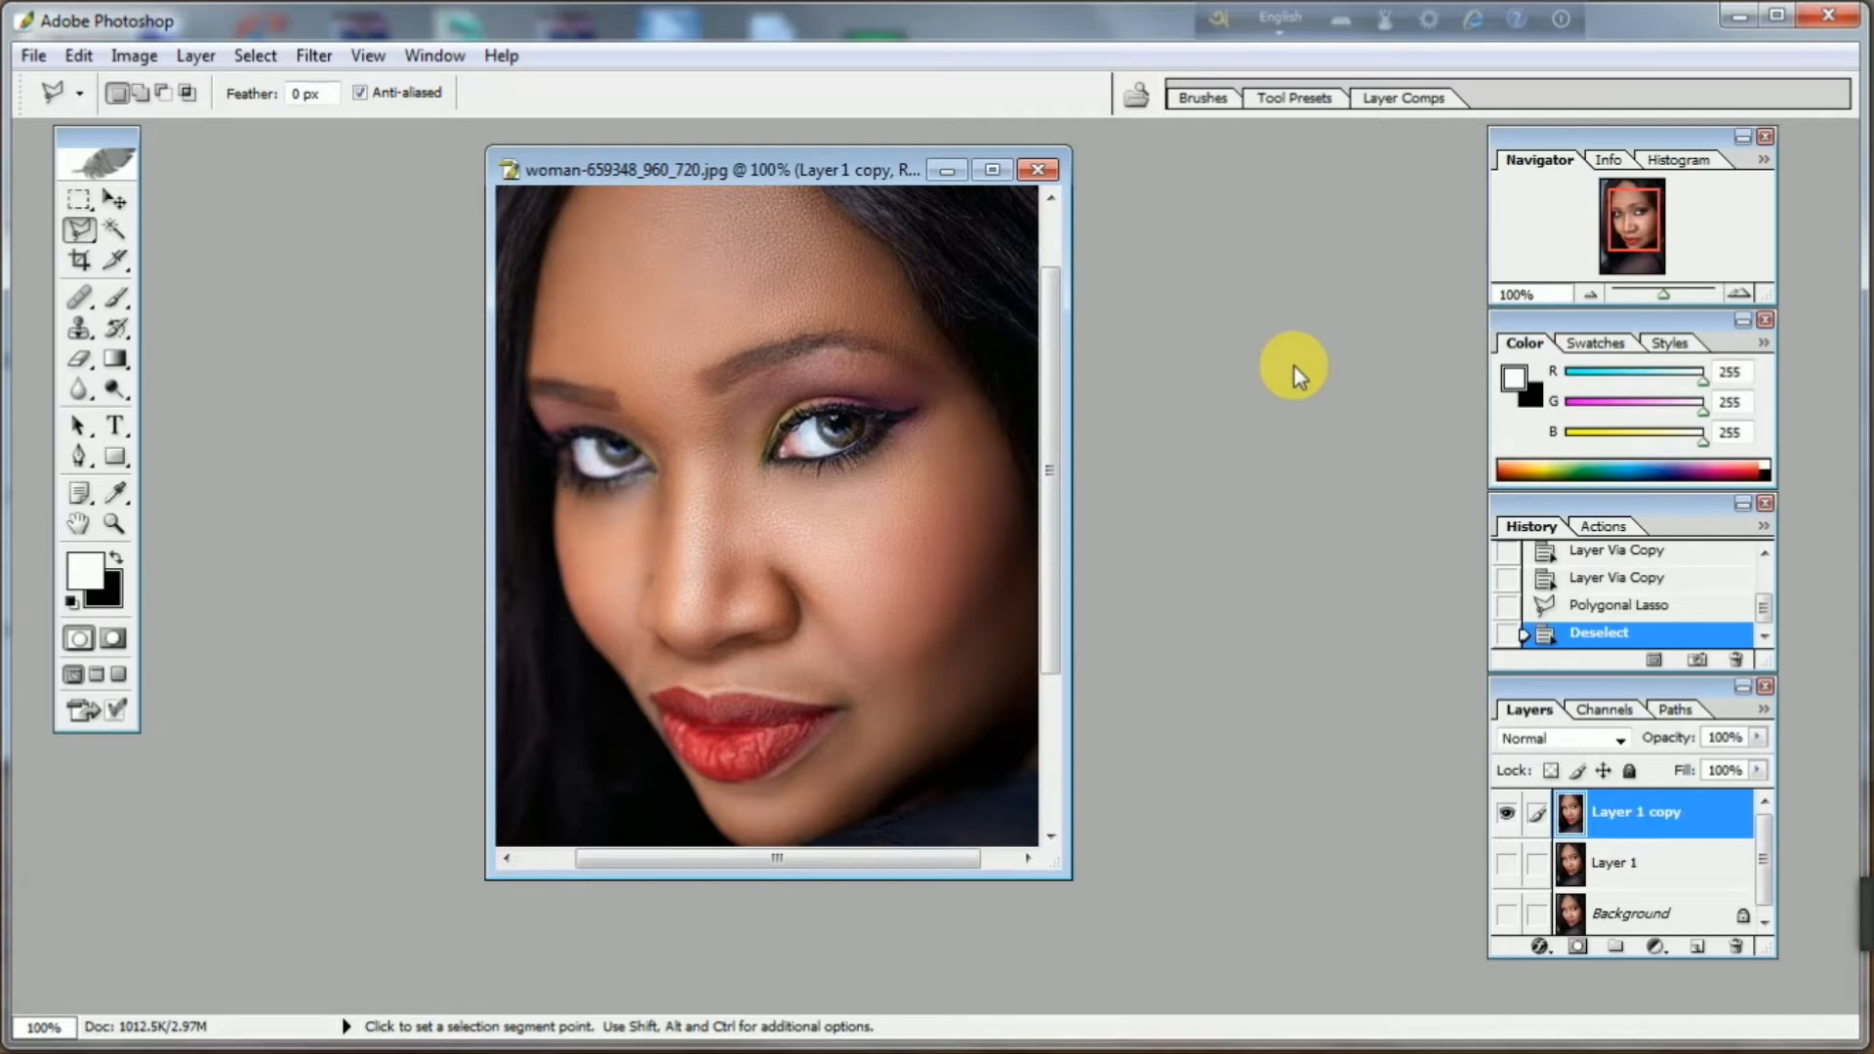
Brighten Layer 1 copy with a Curves adjustment, raising the RGB curve to input 85 and output 164
key(ctrl+m)
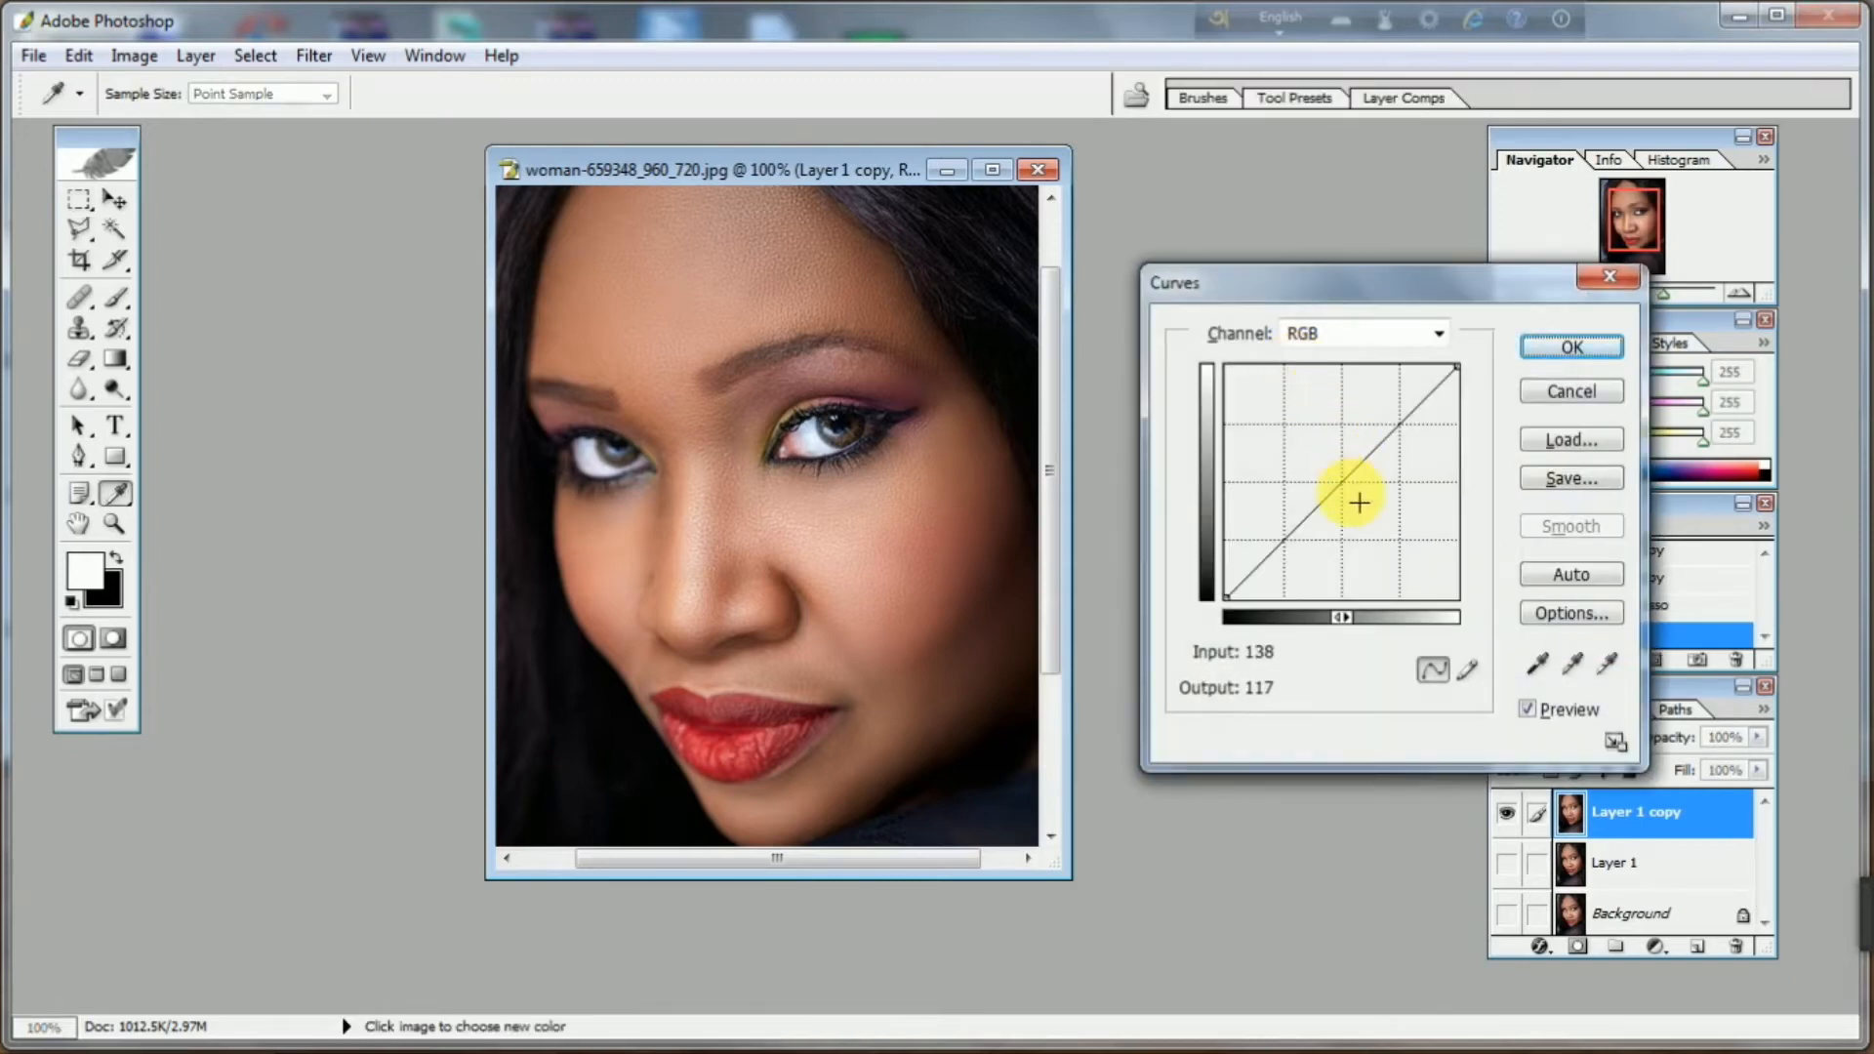
drag(1350, 489, 1311, 458)
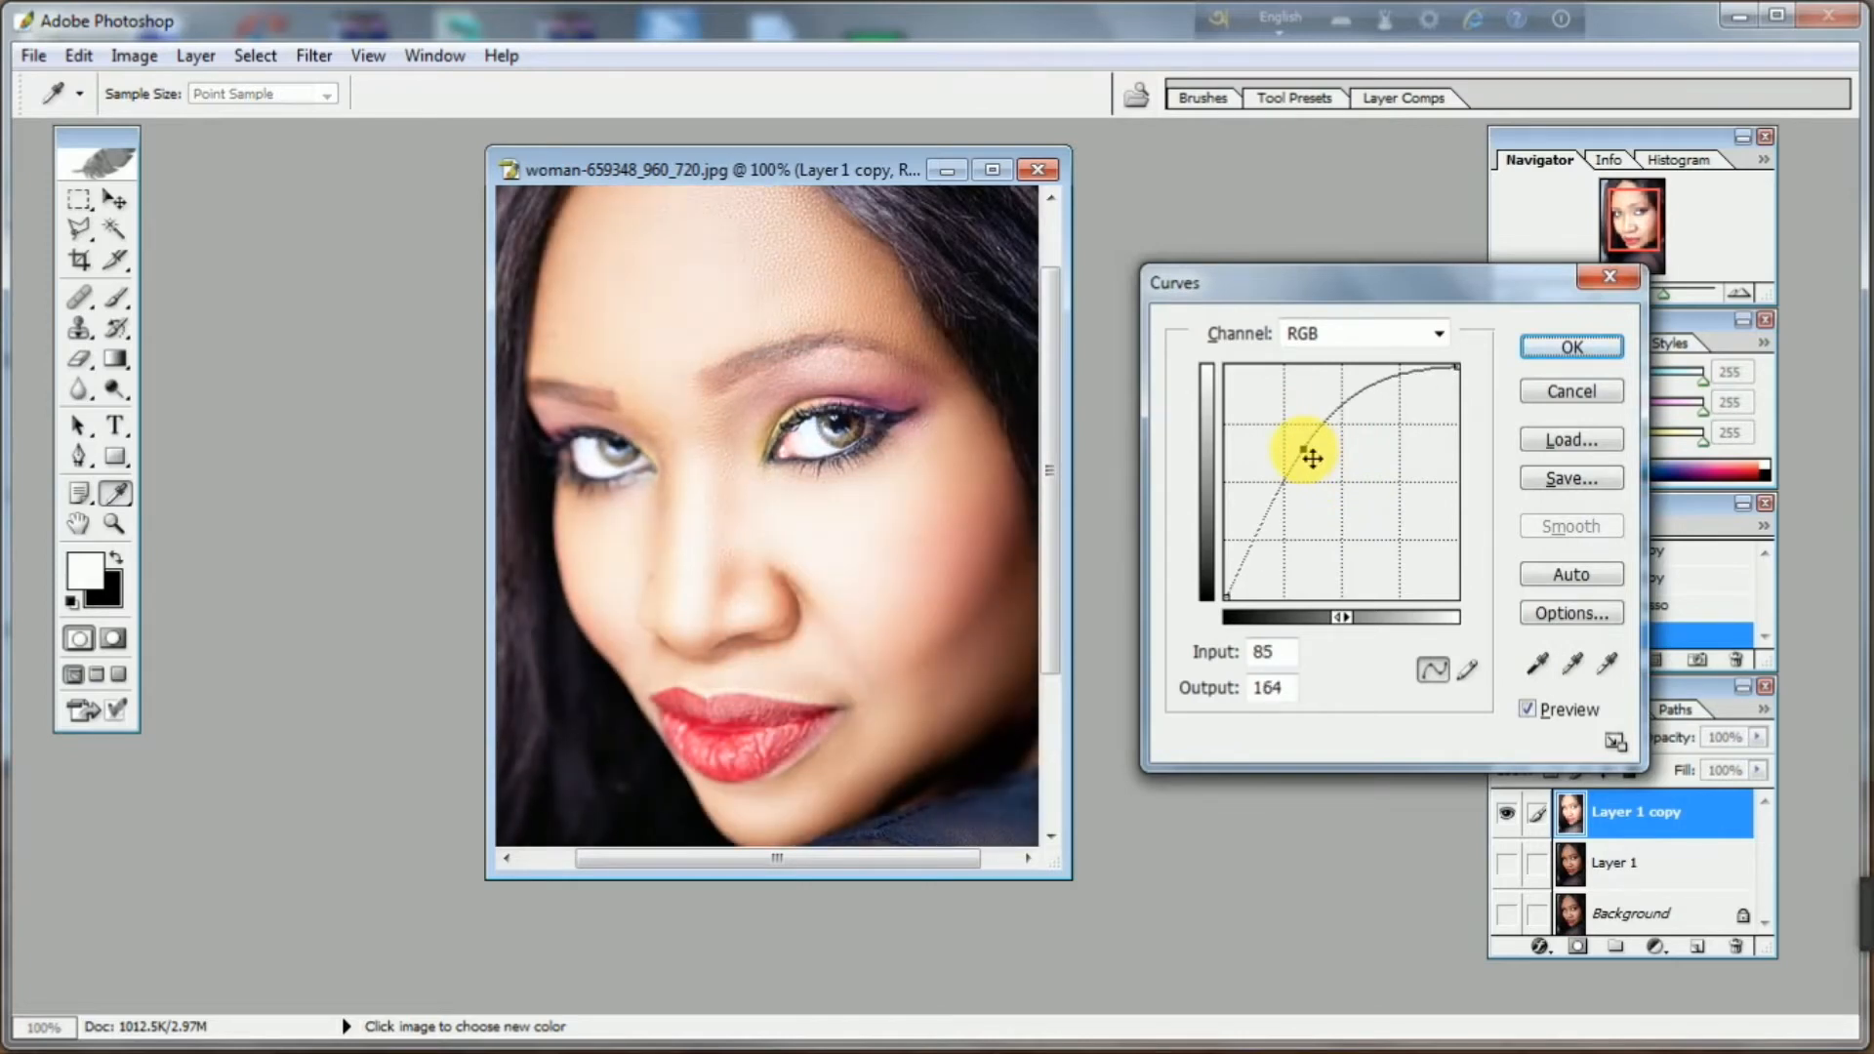
click(1567, 359)
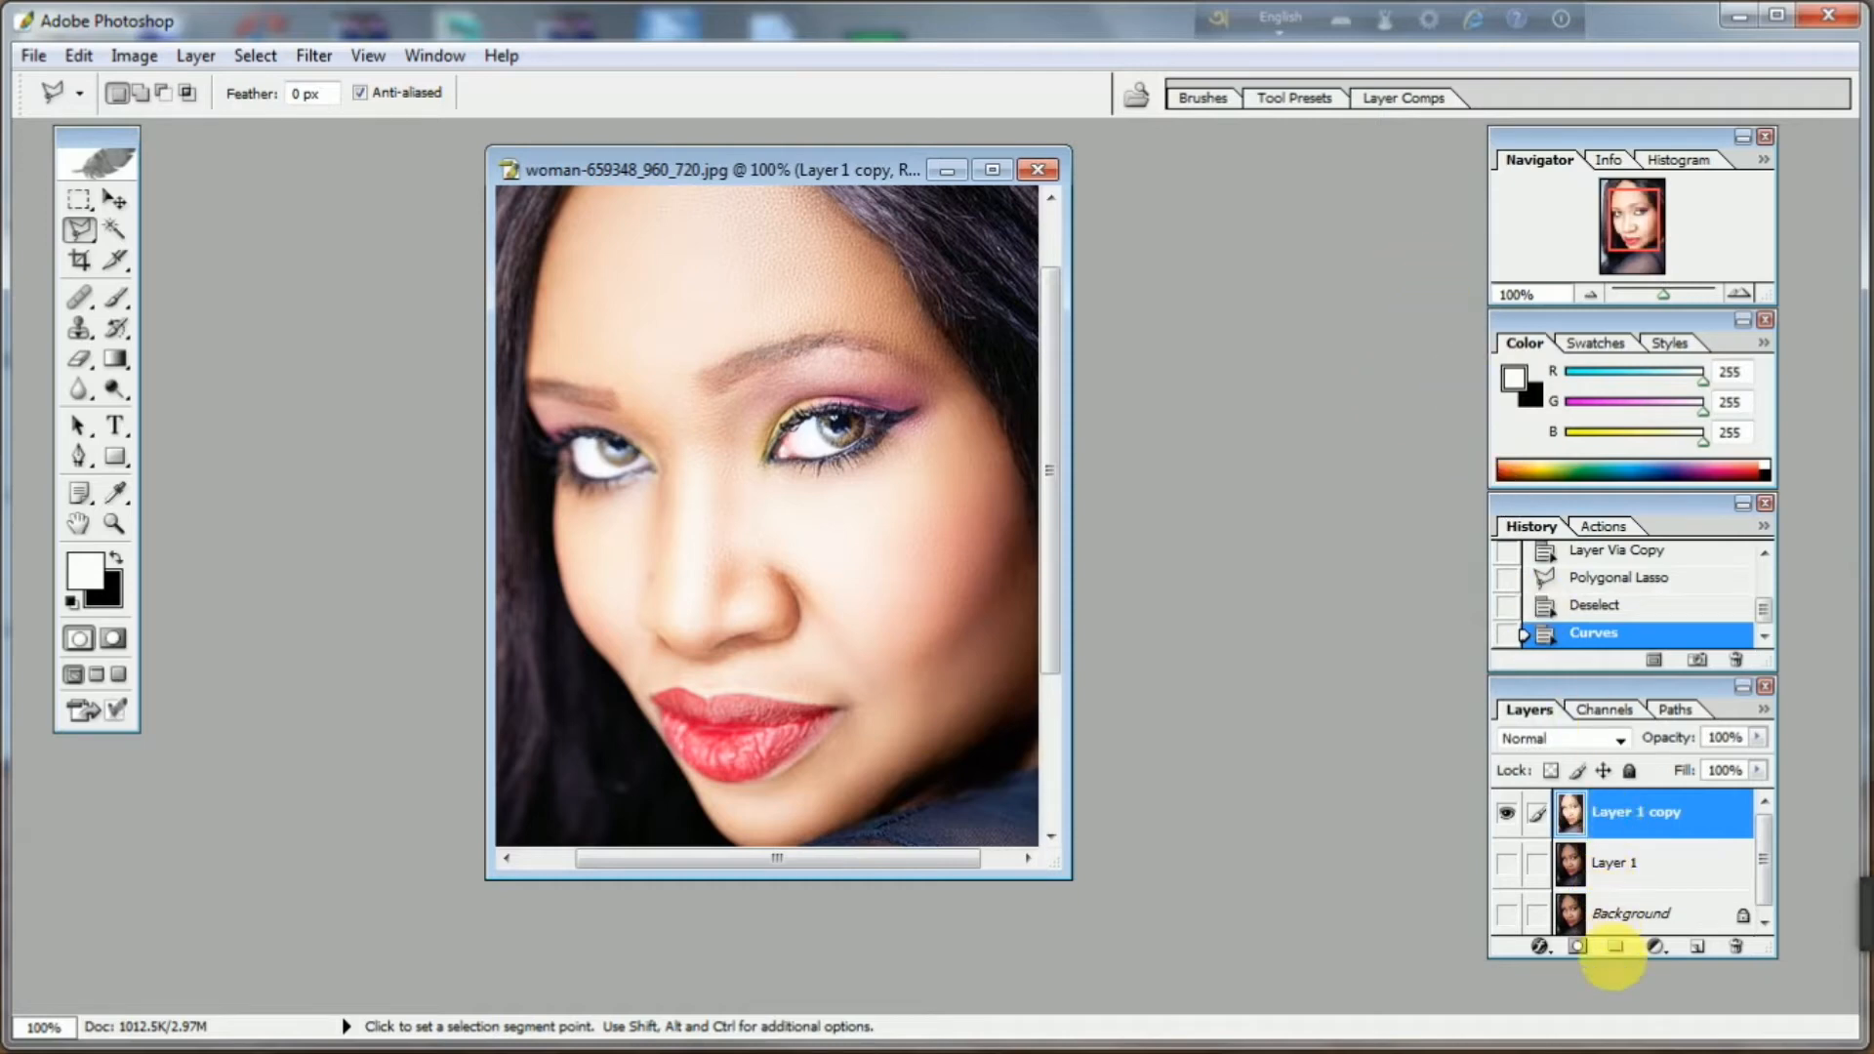
Add a black layer mask that hides all of Layer 1 copy, and make Layer 1 visible
alt+click(1580, 949)
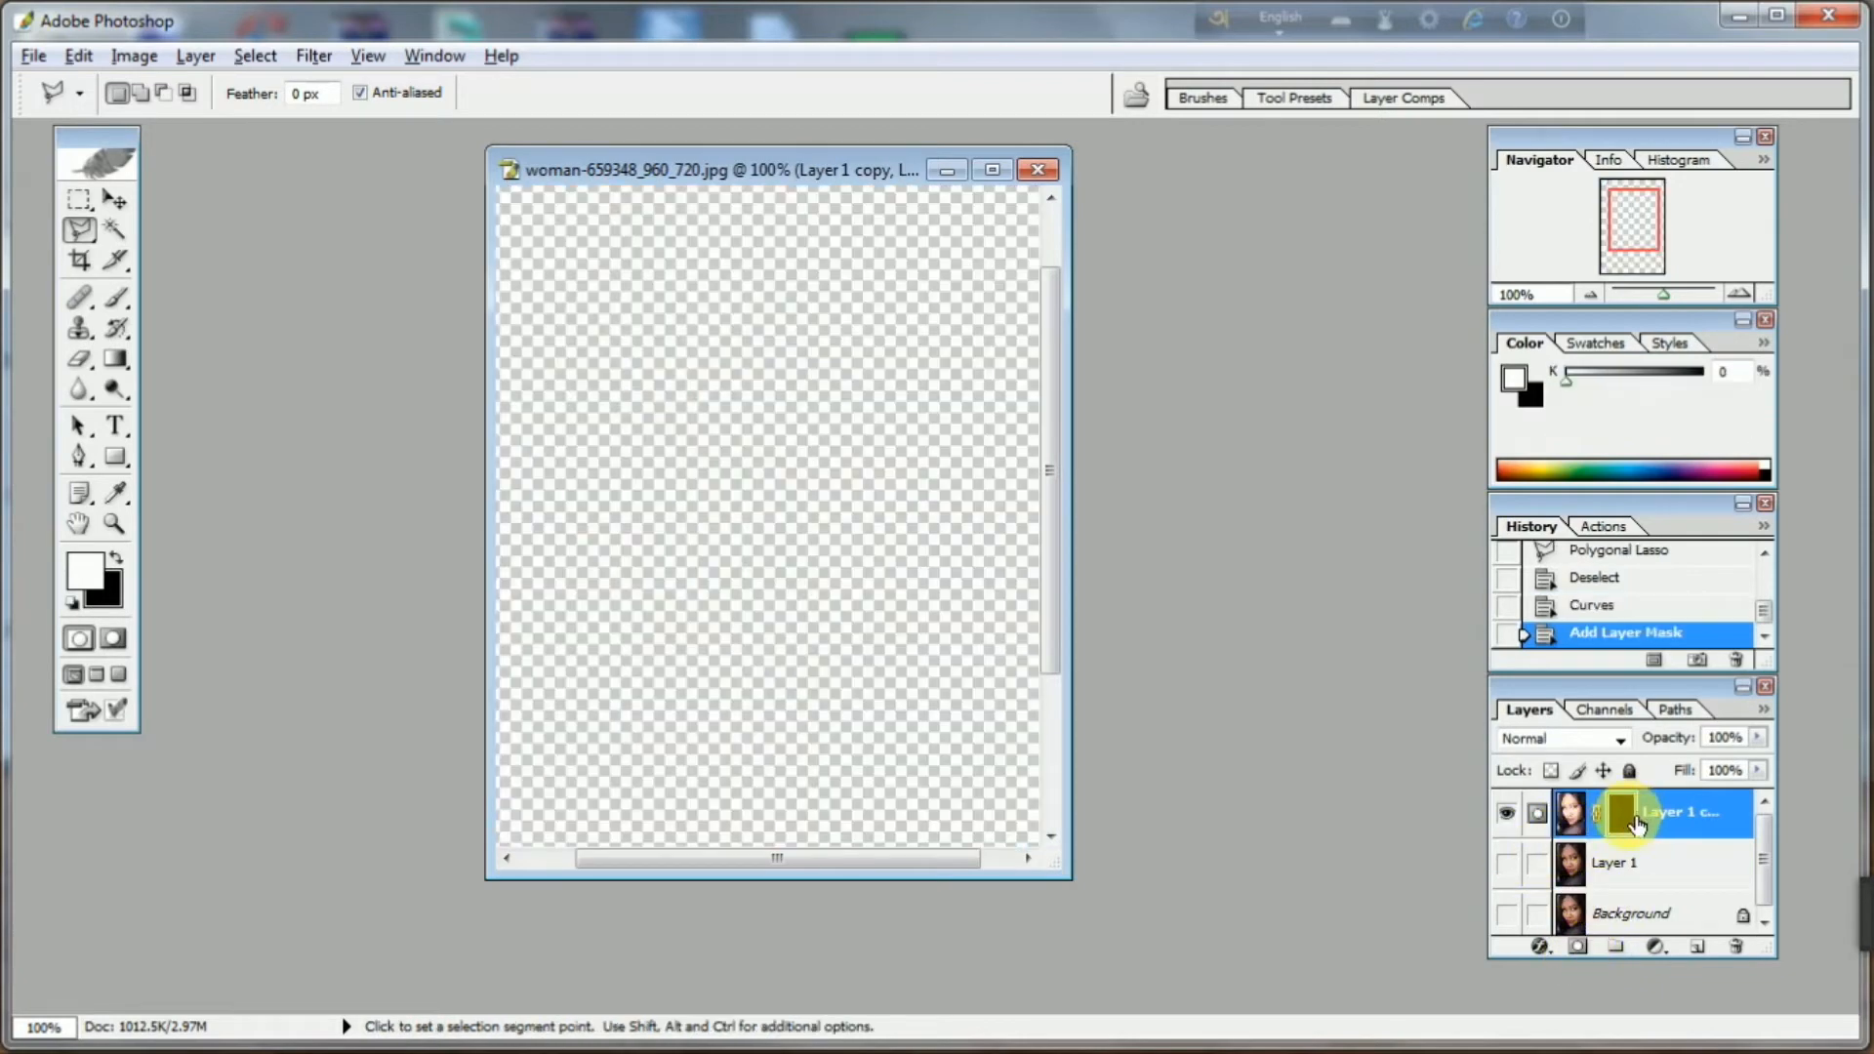
click(1509, 864)
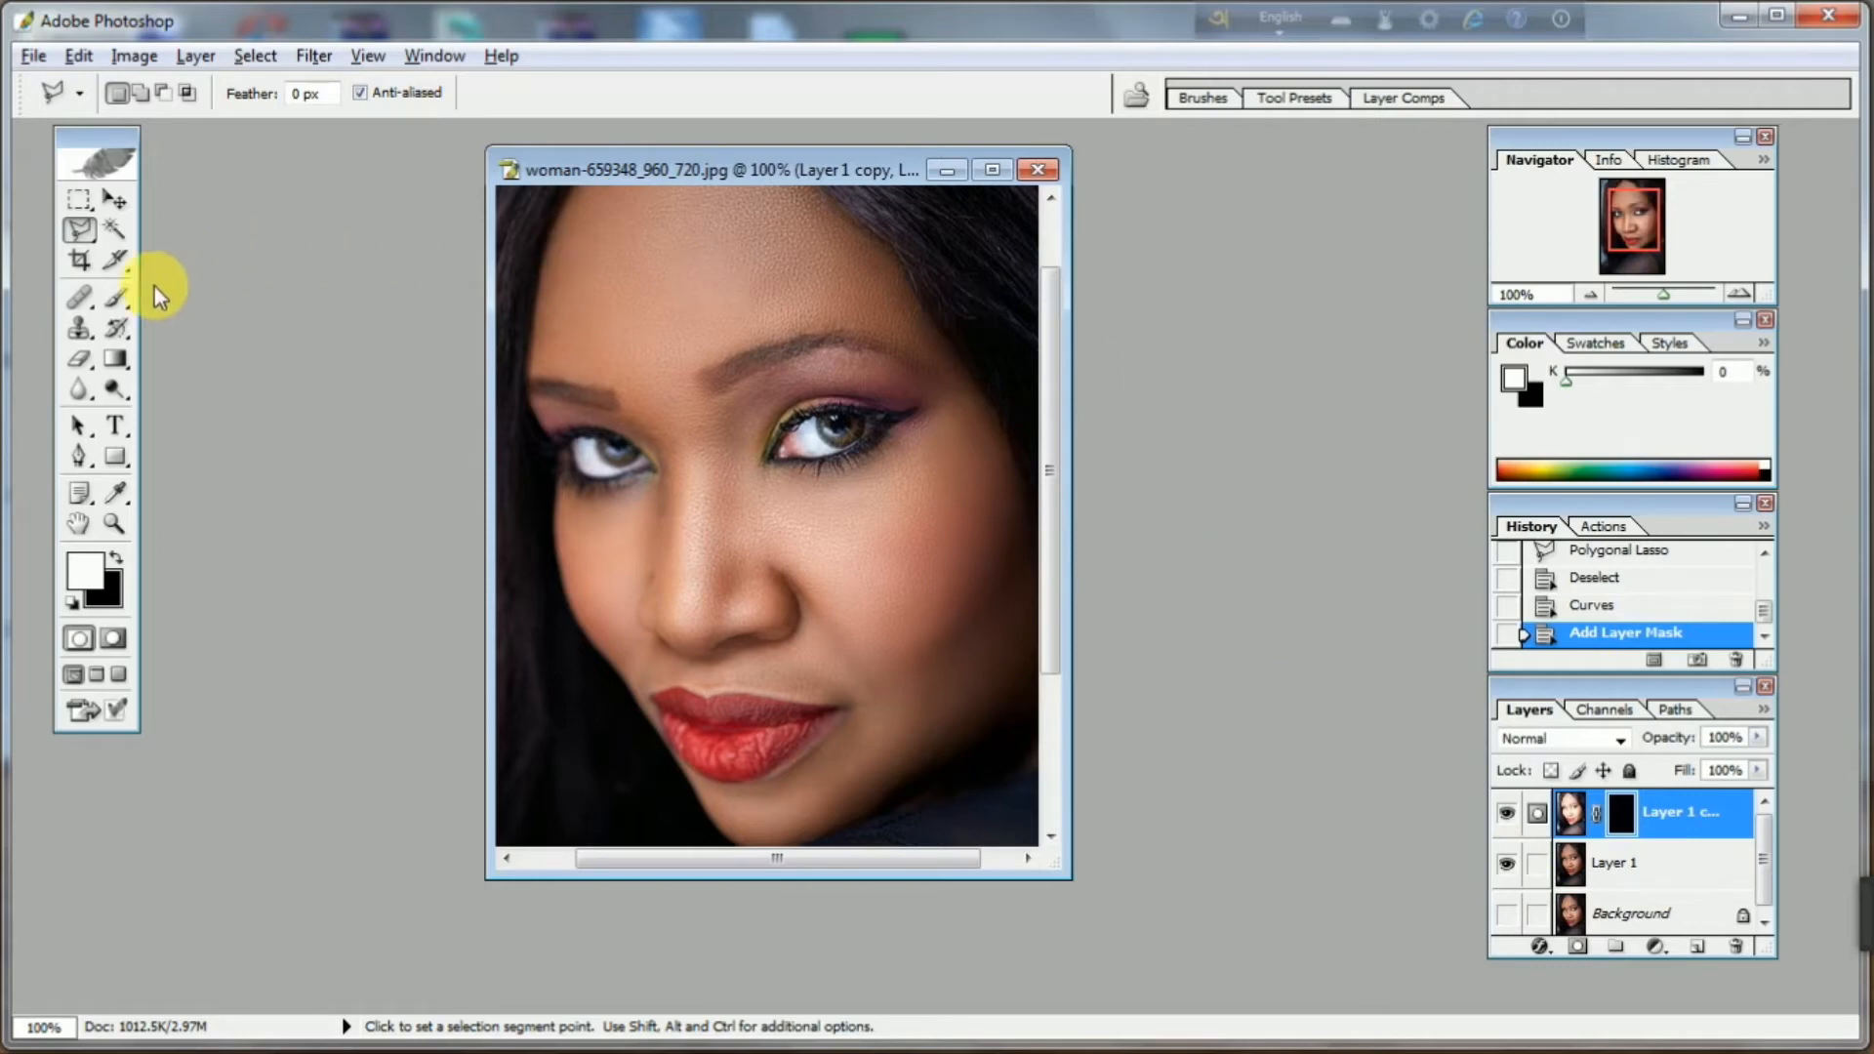
Paint white on Layer 1 copy's mask with a 58 px soft brush over the forehead, cheeks, nose and lower face
click(113, 302)
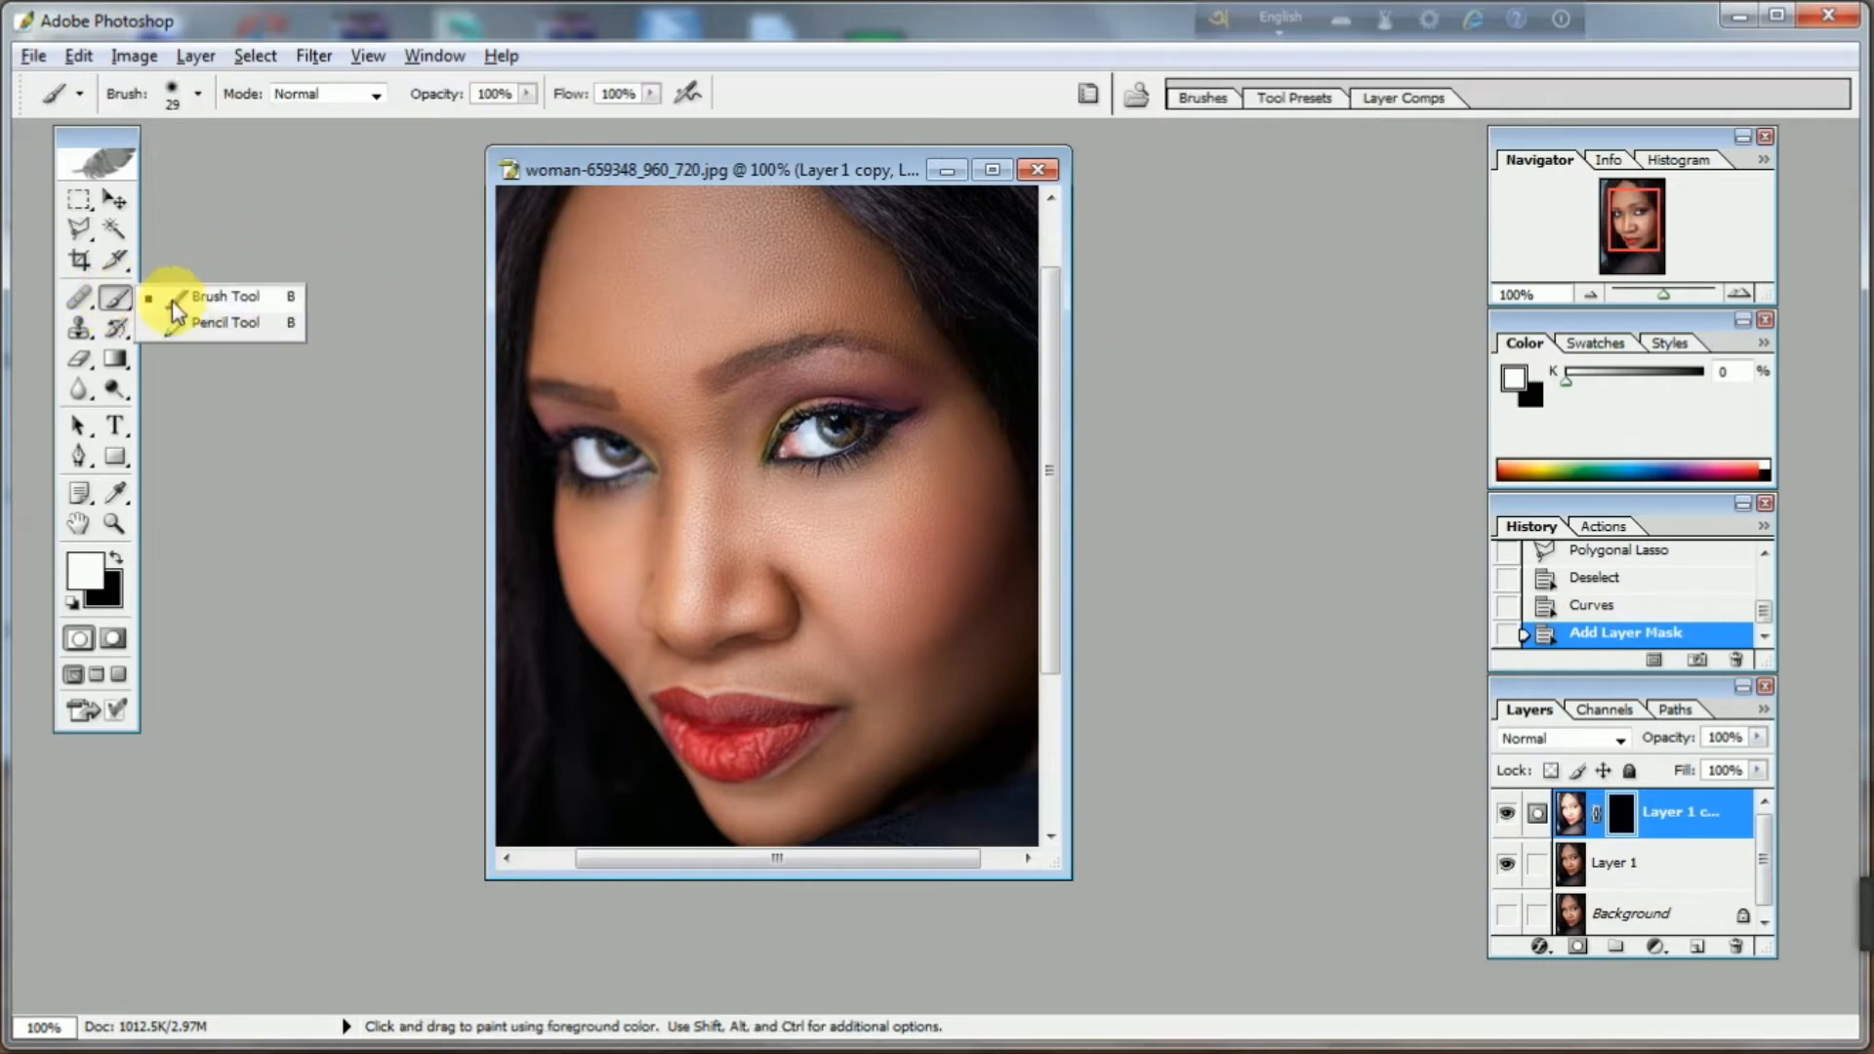
click(207, 298)
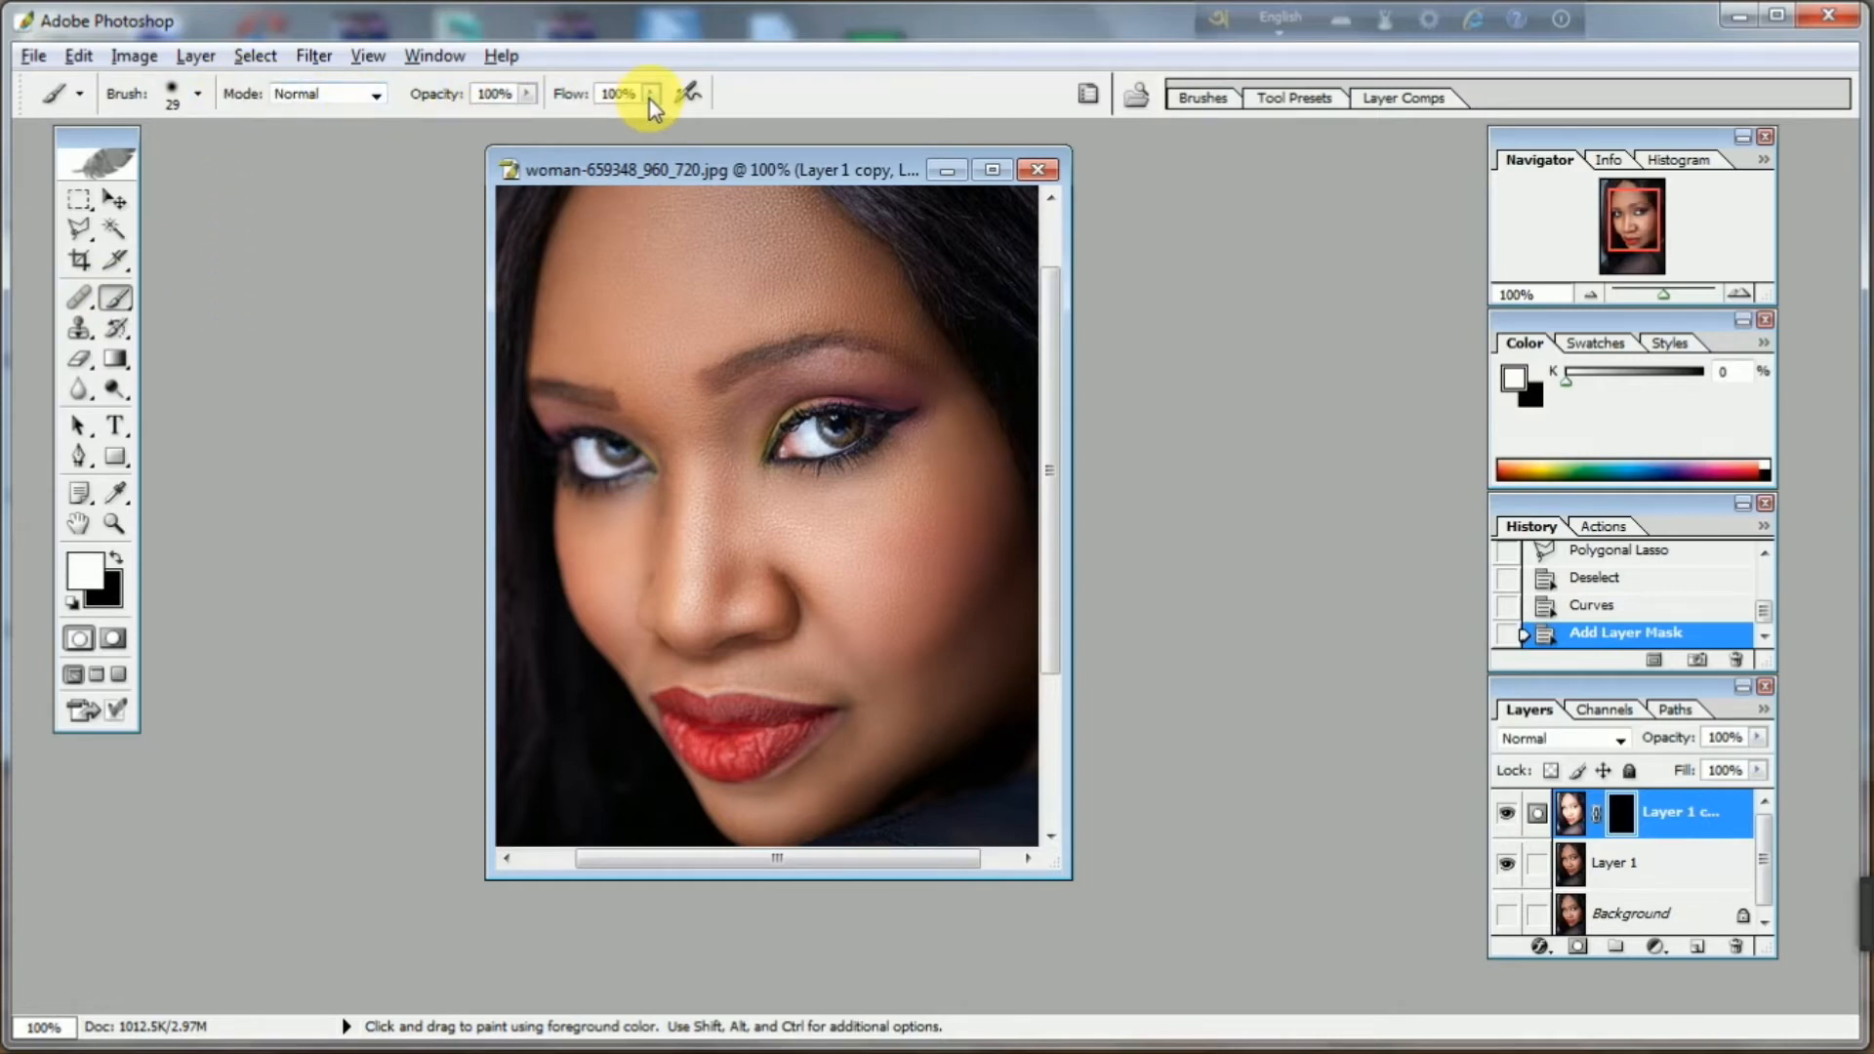
click(203, 94)
click(205, 92)
click(201, 96)
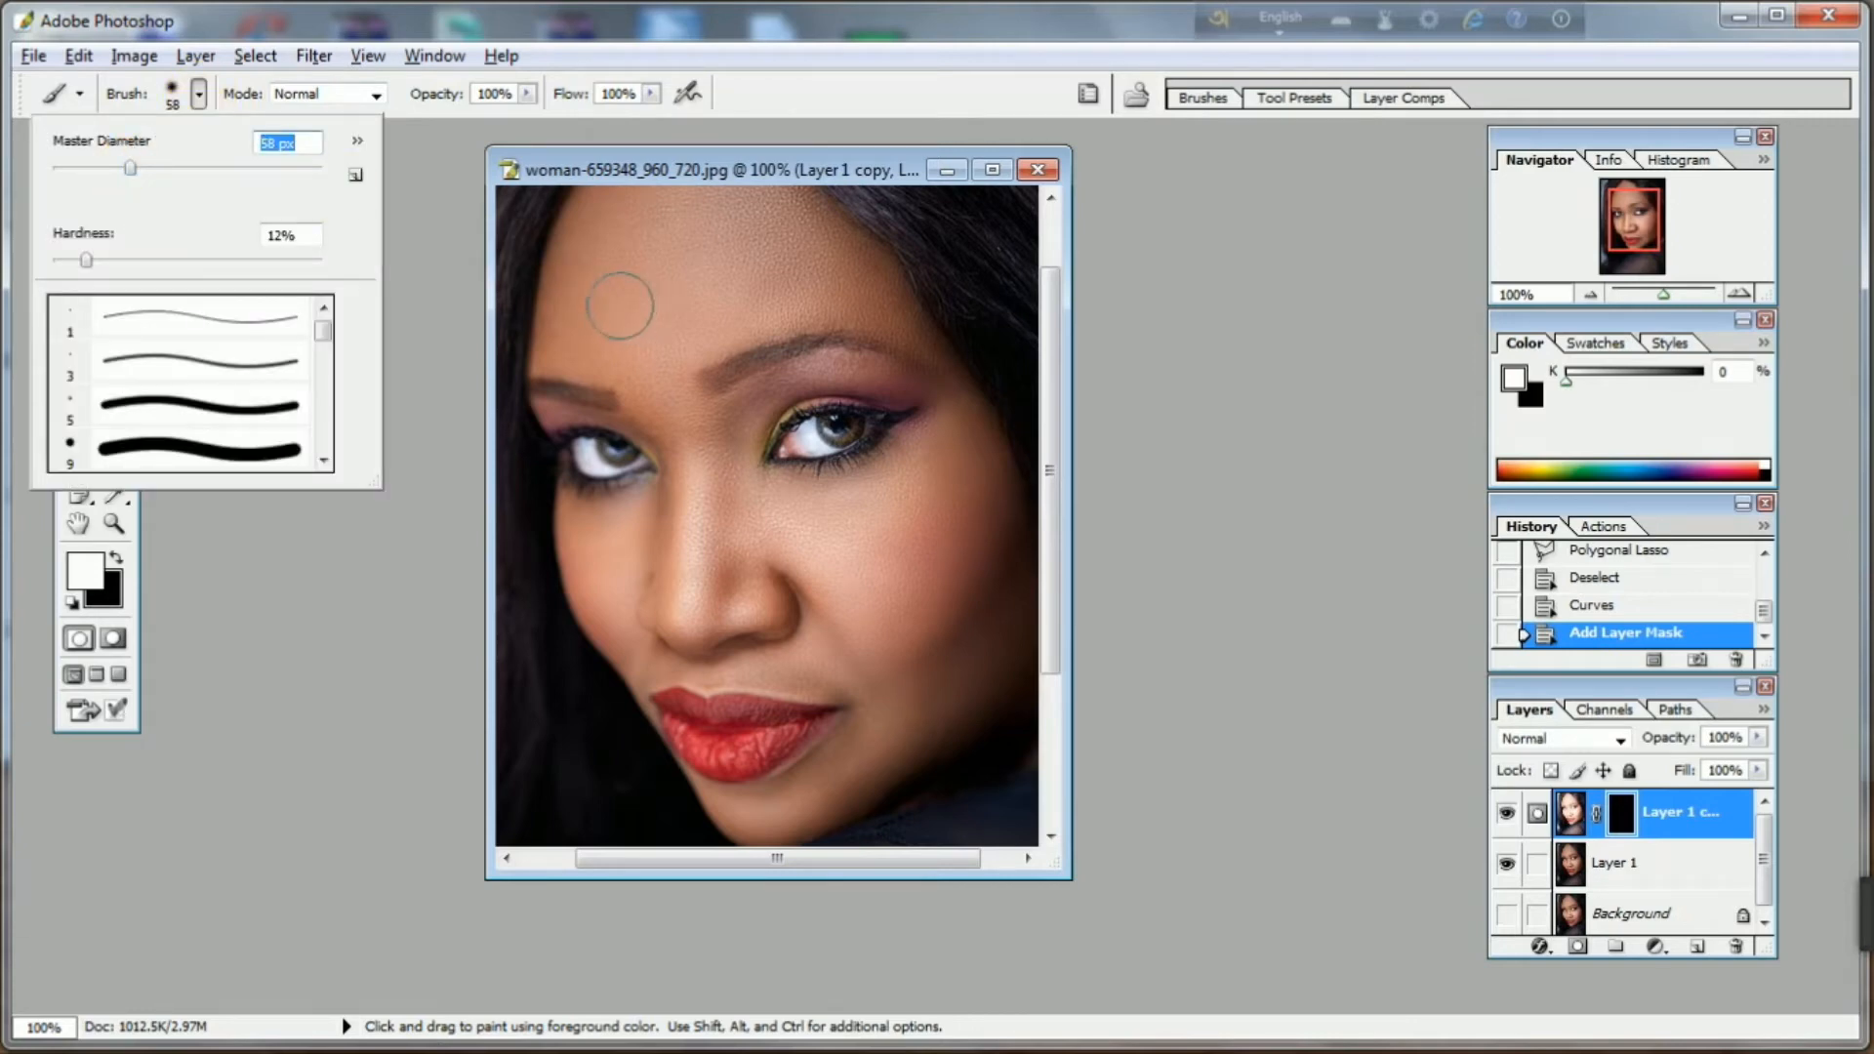
mouse_move(594, 261)
mouse_down()
mouse_move(577, 307)
mouse_move(603, 216)
mouse_move(639, 200)
mouse_move(792, 219)
mouse_move(594, 260)
mouse_move(661, 225)
mouse_move(770, 230)
mouse_move(836, 261)
mouse_move(804, 293)
mouse_move(527, 318)
mouse_move(652, 335)
mouse_move(848, 291)
mouse_move(924, 314)
mouse_move(924, 284)
mouse_up()
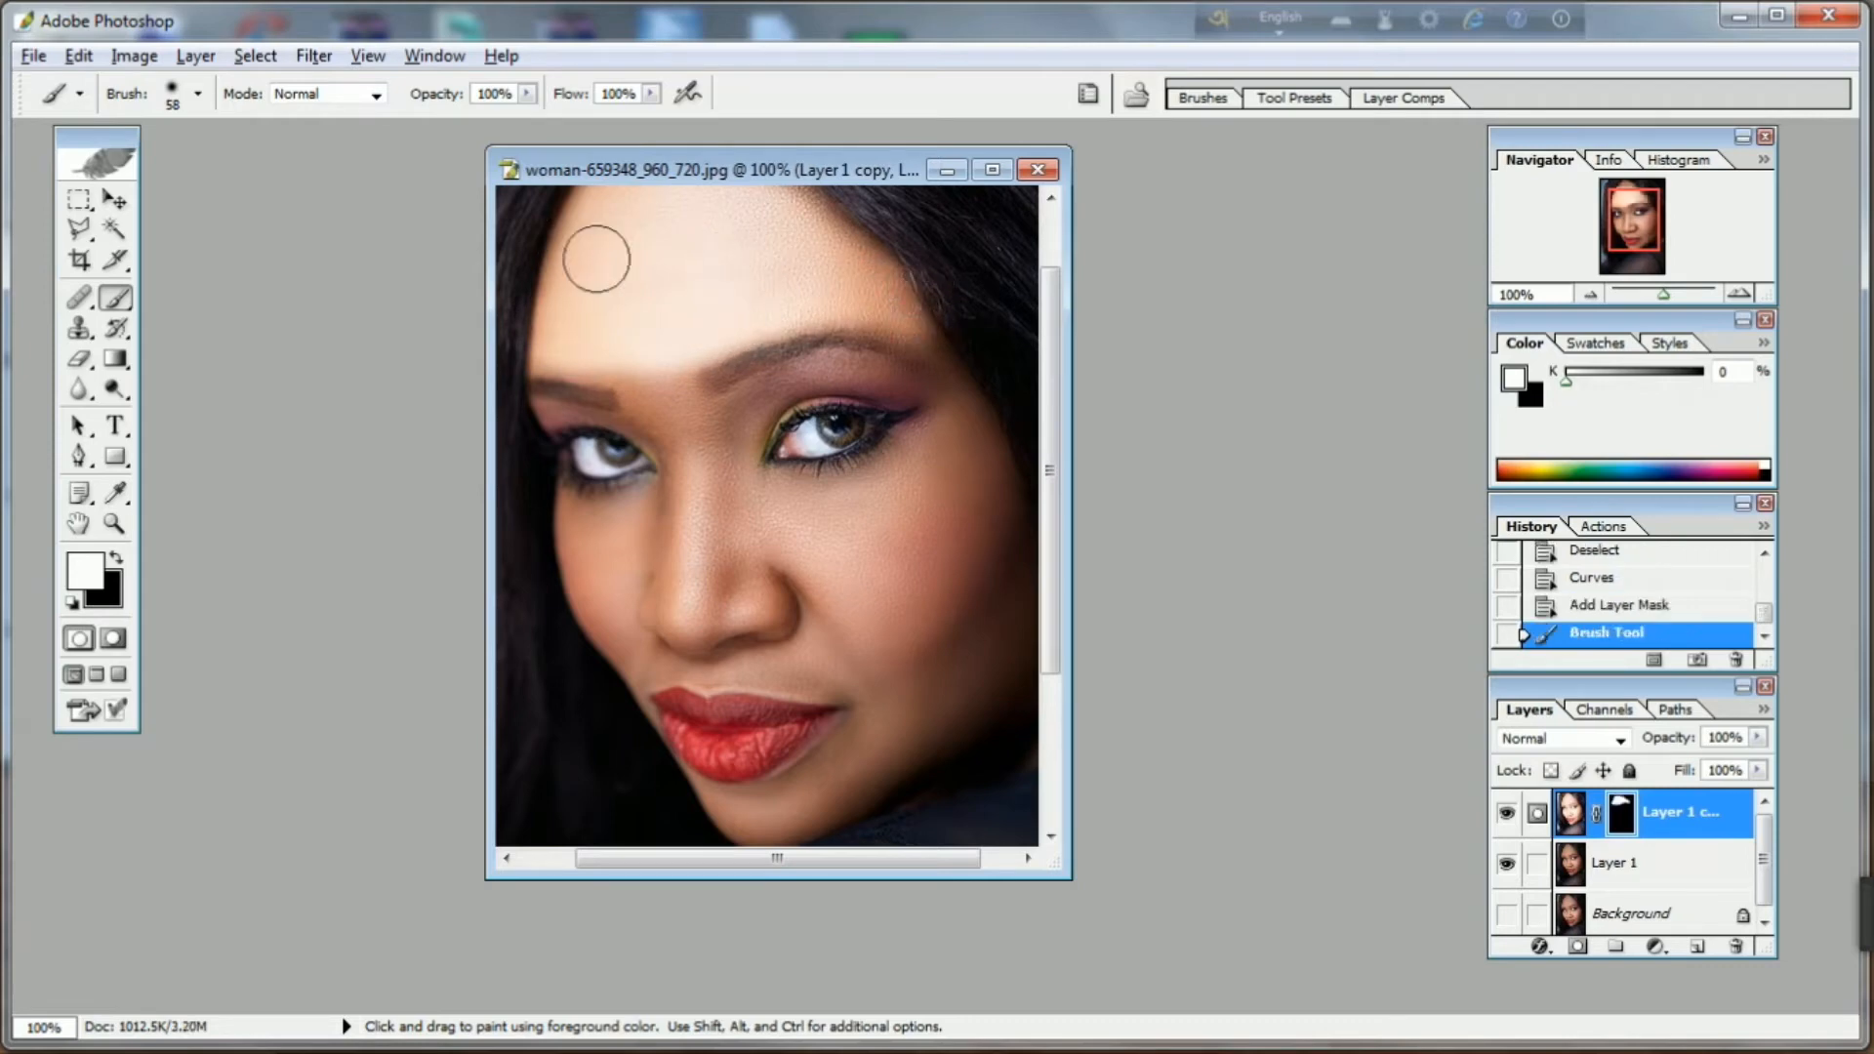
mouse_move(927, 385)
mouse_down()
mouse_move(949, 389)
mouse_move(1008, 660)
mouse_move(1003, 478)
mouse_move(921, 510)
mouse_move(986, 669)
mouse_move(970, 677)
mouse_move(870, 510)
mouse_move(815, 510)
mouse_move(825, 586)
mouse_move(951, 695)
mouse_move(874, 756)
mouse_move(888, 678)
mouse_up()
mouse_move(861, 577)
mouse_down()
mouse_move(853, 666)
mouse_move(802, 650)
mouse_move(761, 544)
mouse_move(691, 594)
mouse_move(676, 564)
mouse_move(731, 483)
mouse_move(706, 429)
mouse_move(676, 522)
mouse_move(579, 533)
mouse_move(641, 630)
mouse_move(792, 626)
mouse_move(732, 595)
mouse_move(793, 578)
mouse_move(642, 587)
mouse_move(647, 649)
mouse_move(847, 666)
mouse_move(865, 716)
mouse_move(873, 691)
mouse_move(810, 687)
mouse_move(889, 766)
mouse_move(734, 818)
mouse_move(648, 787)
mouse_move(565, 576)
mouse_up()
mouse_move(901, 666)
mouse_down()
mouse_move(853, 747)
mouse_move(931, 513)
mouse_up()
Reduce the brush's master diameter to 35 px for painting the smaller facial areas
right_click(934, 510)
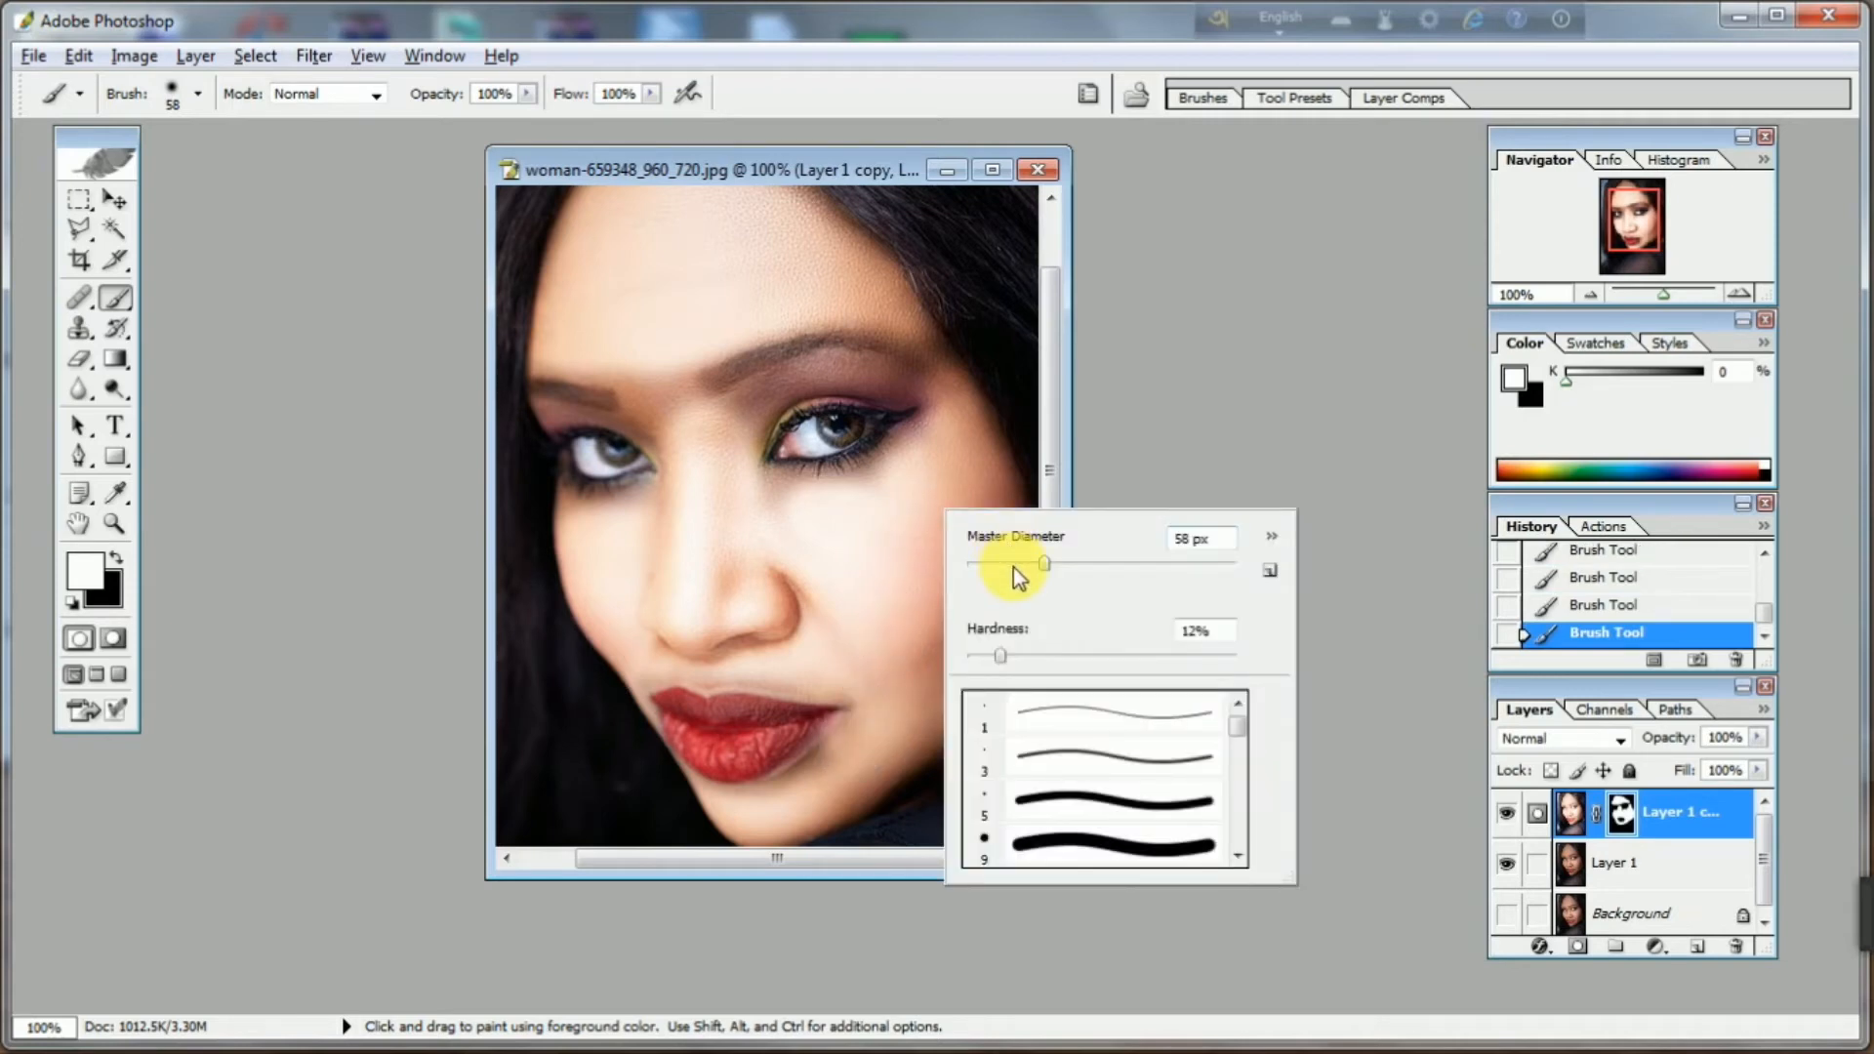
drag(1013, 576, 1006, 566)
key(Return)
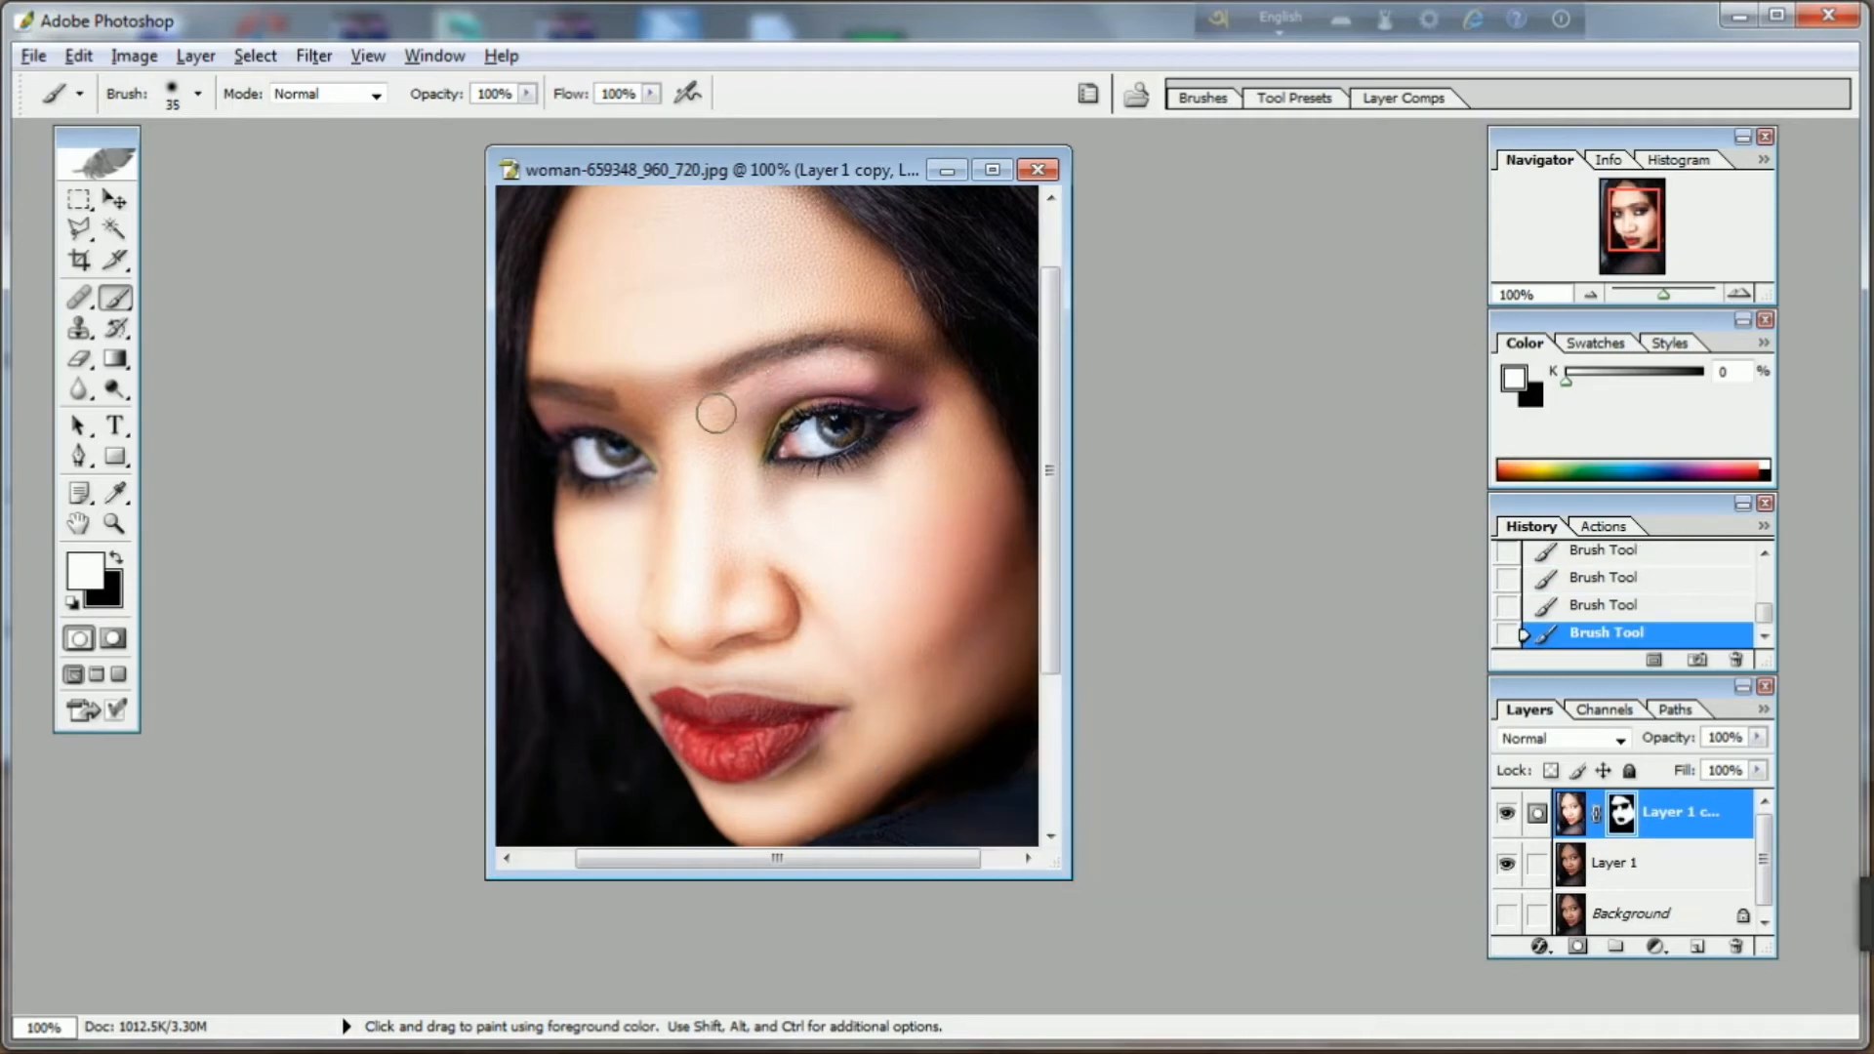
Paint Layer 1 copy's mask between the brows and near the left temple, and cover the left eyelid with an 18 px brush
mouse_move(715, 414)
mouse_down()
mouse_move(884, 369)
mouse_move(934, 385)
mouse_move(938, 406)
mouse_move(808, 475)
mouse_move(738, 469)
mouse_move(727, 440)
mouse_move(761, 407)
mouse_move(762, 508)
mouse_move(704, 509)
mouse_move(649, 442)
mouse_move(641, 362)
mouse_move(679, 405)
mouse_move(679, 377)
mouse_move(687, 421)
mouse_move(752, 414)
mouse_move(669, 492)
mouse_move(542, 475)
mouse_up()
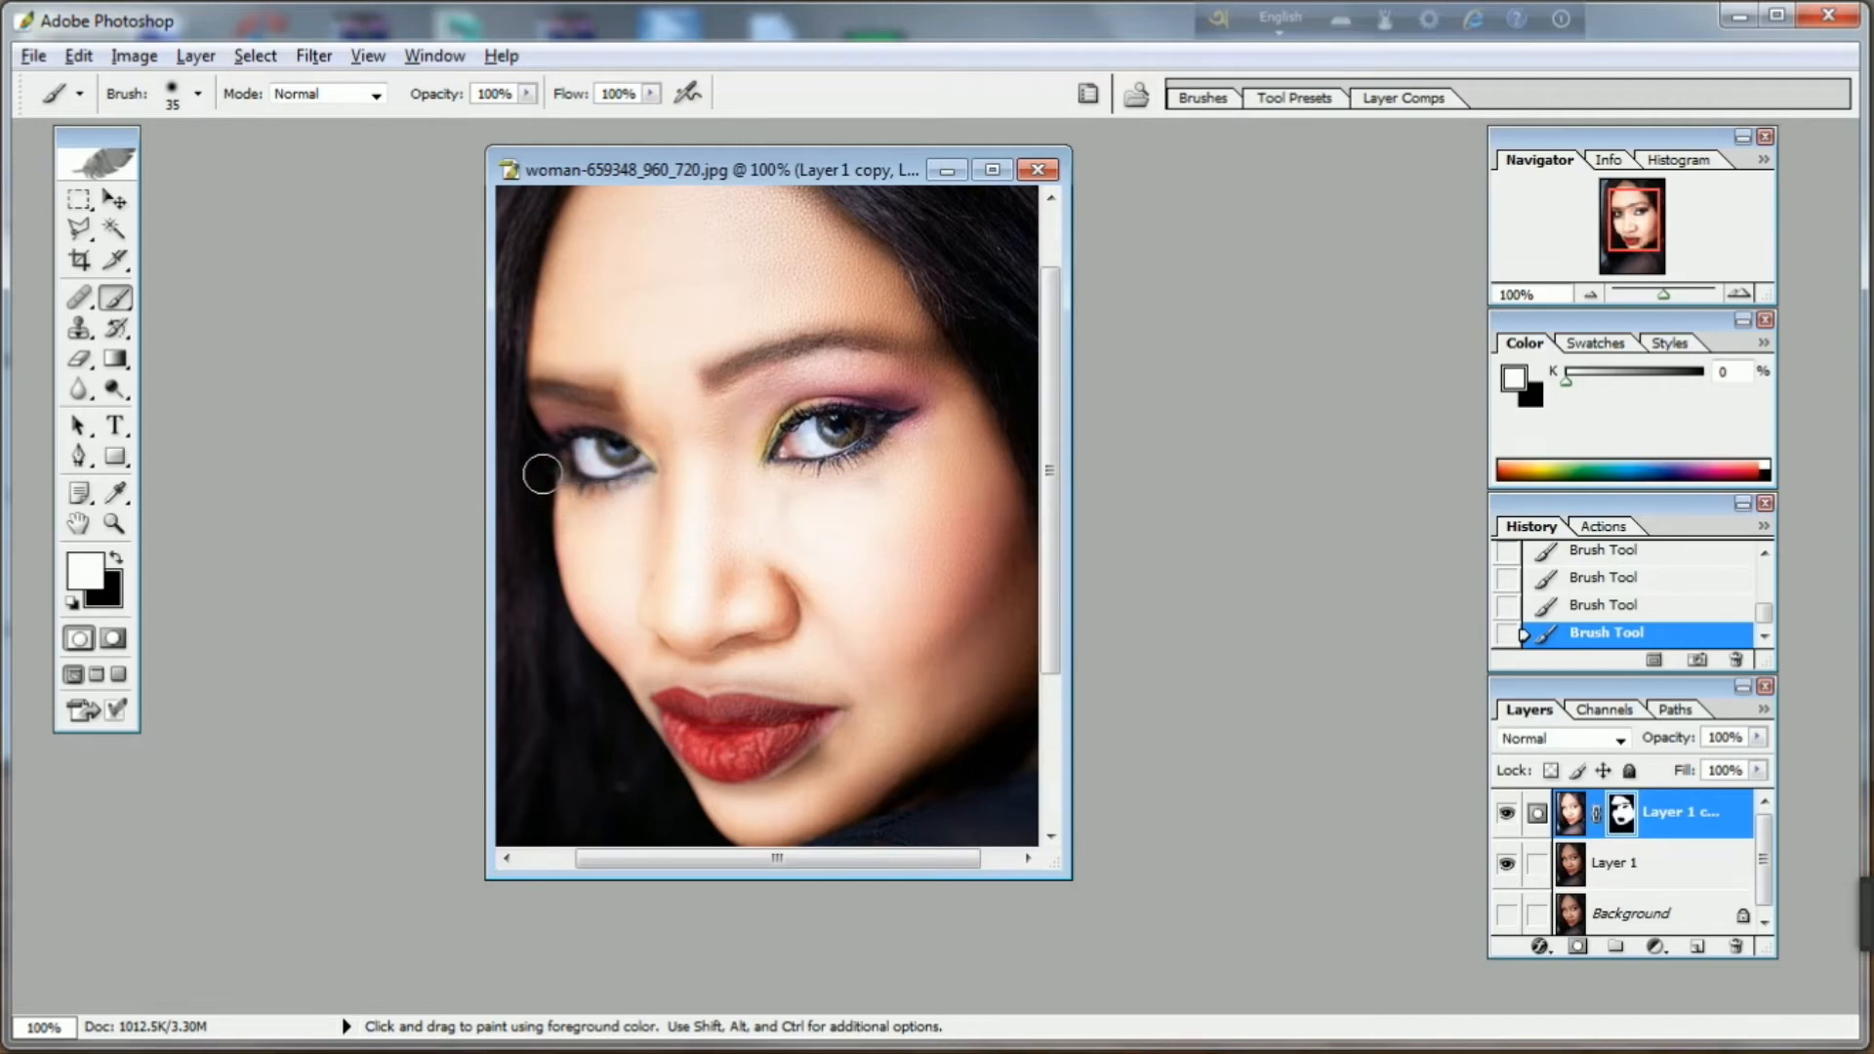
right_click(673, 332)
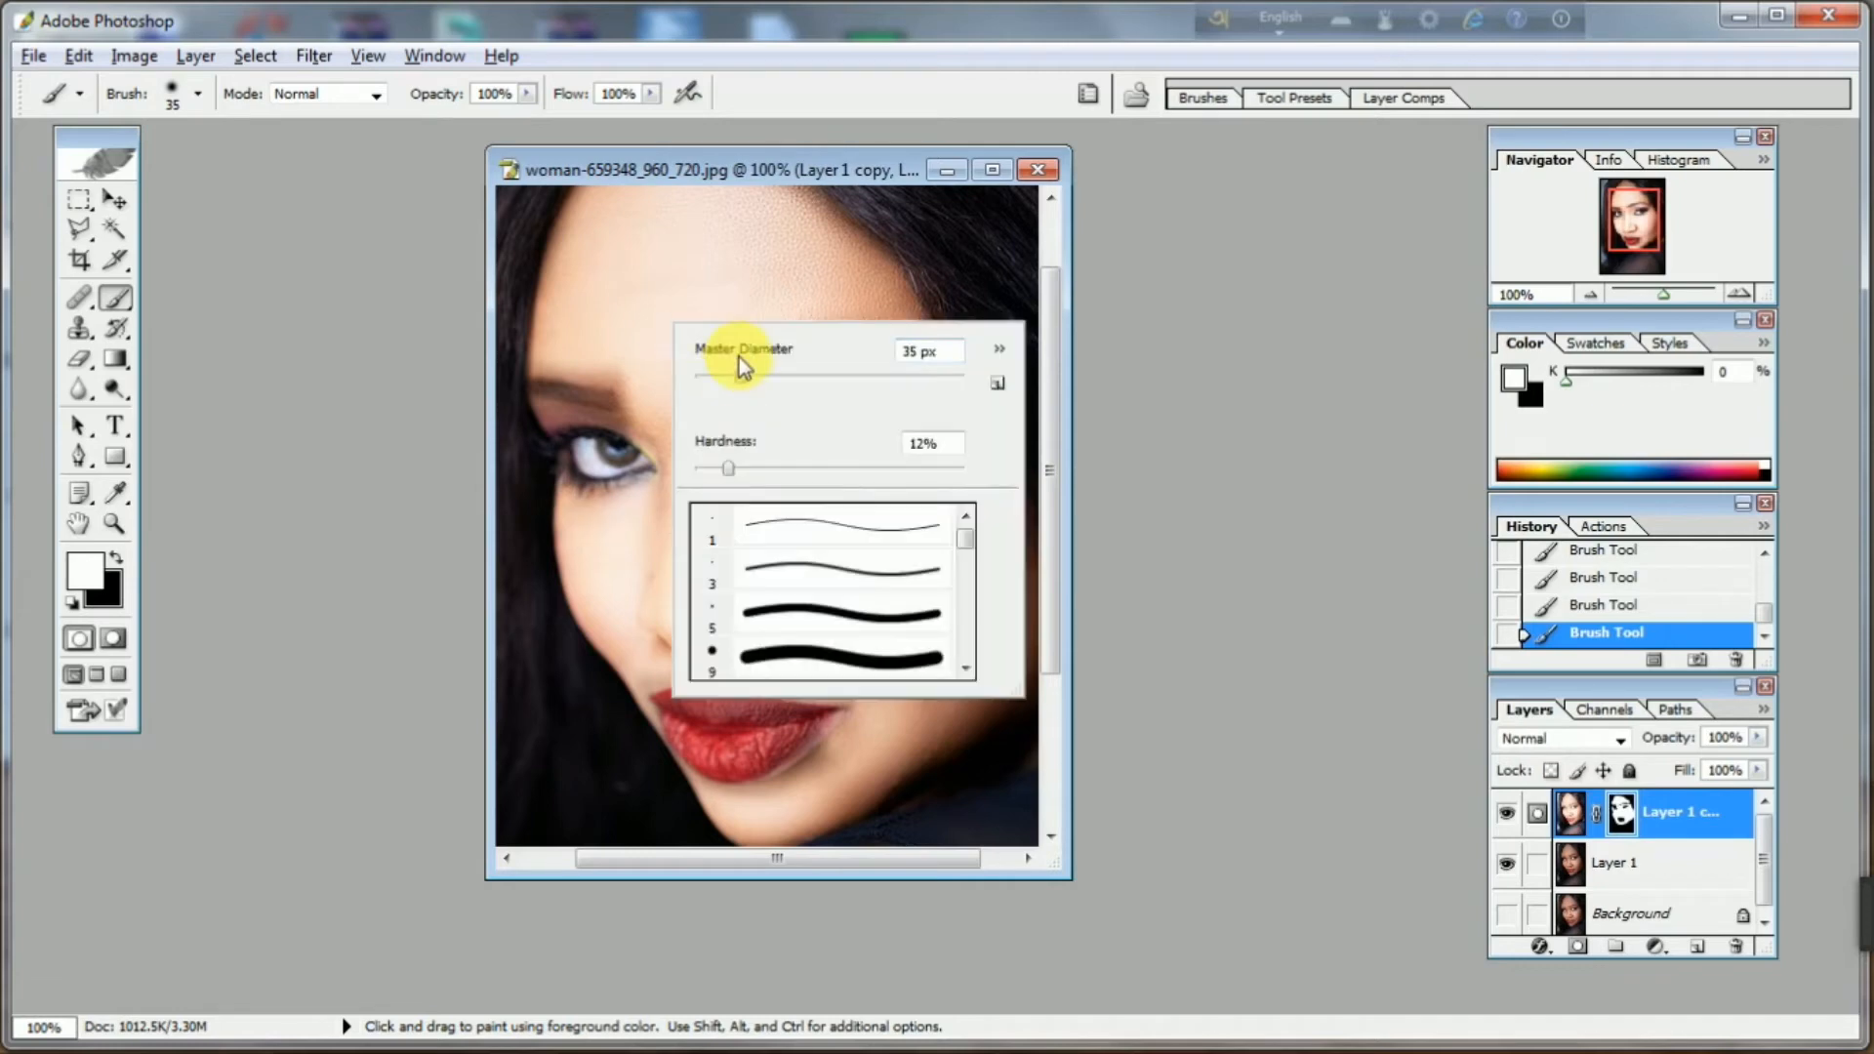
drag(738, 369, 719, 369)
key(Return)
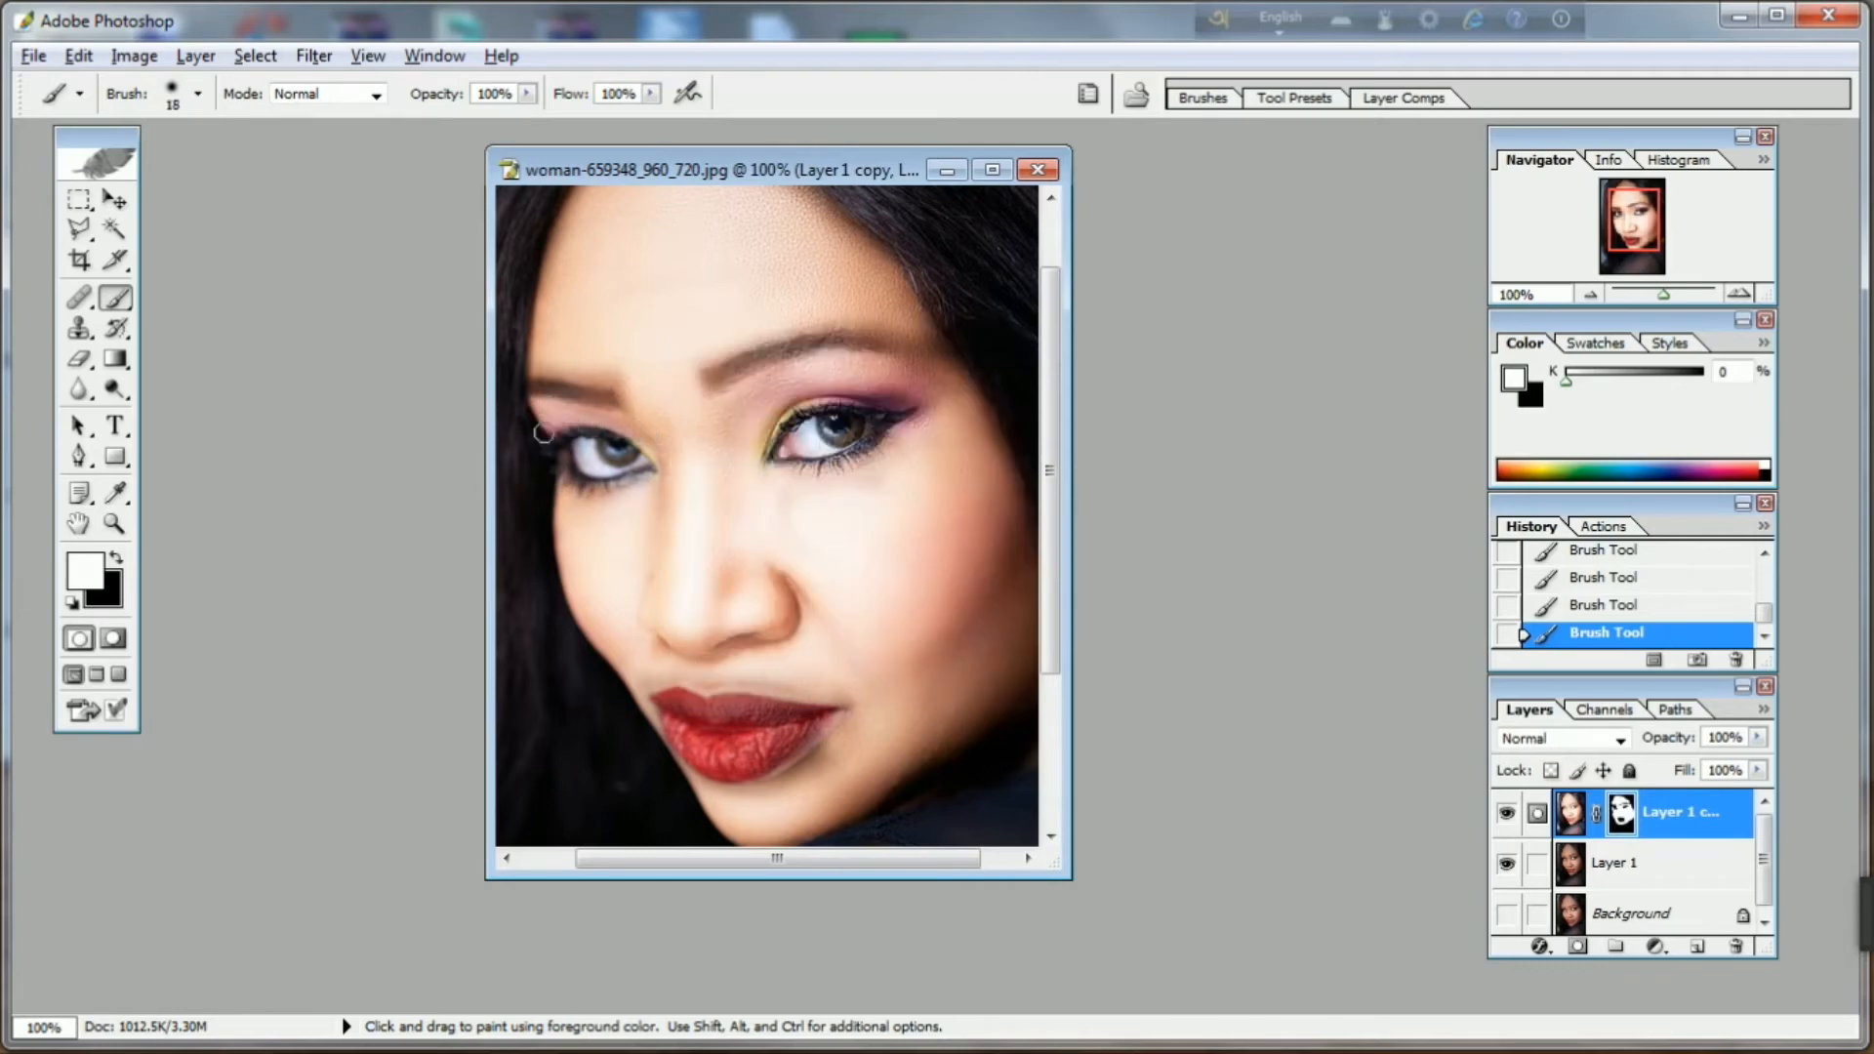
drag(640, 402, 554, 371)
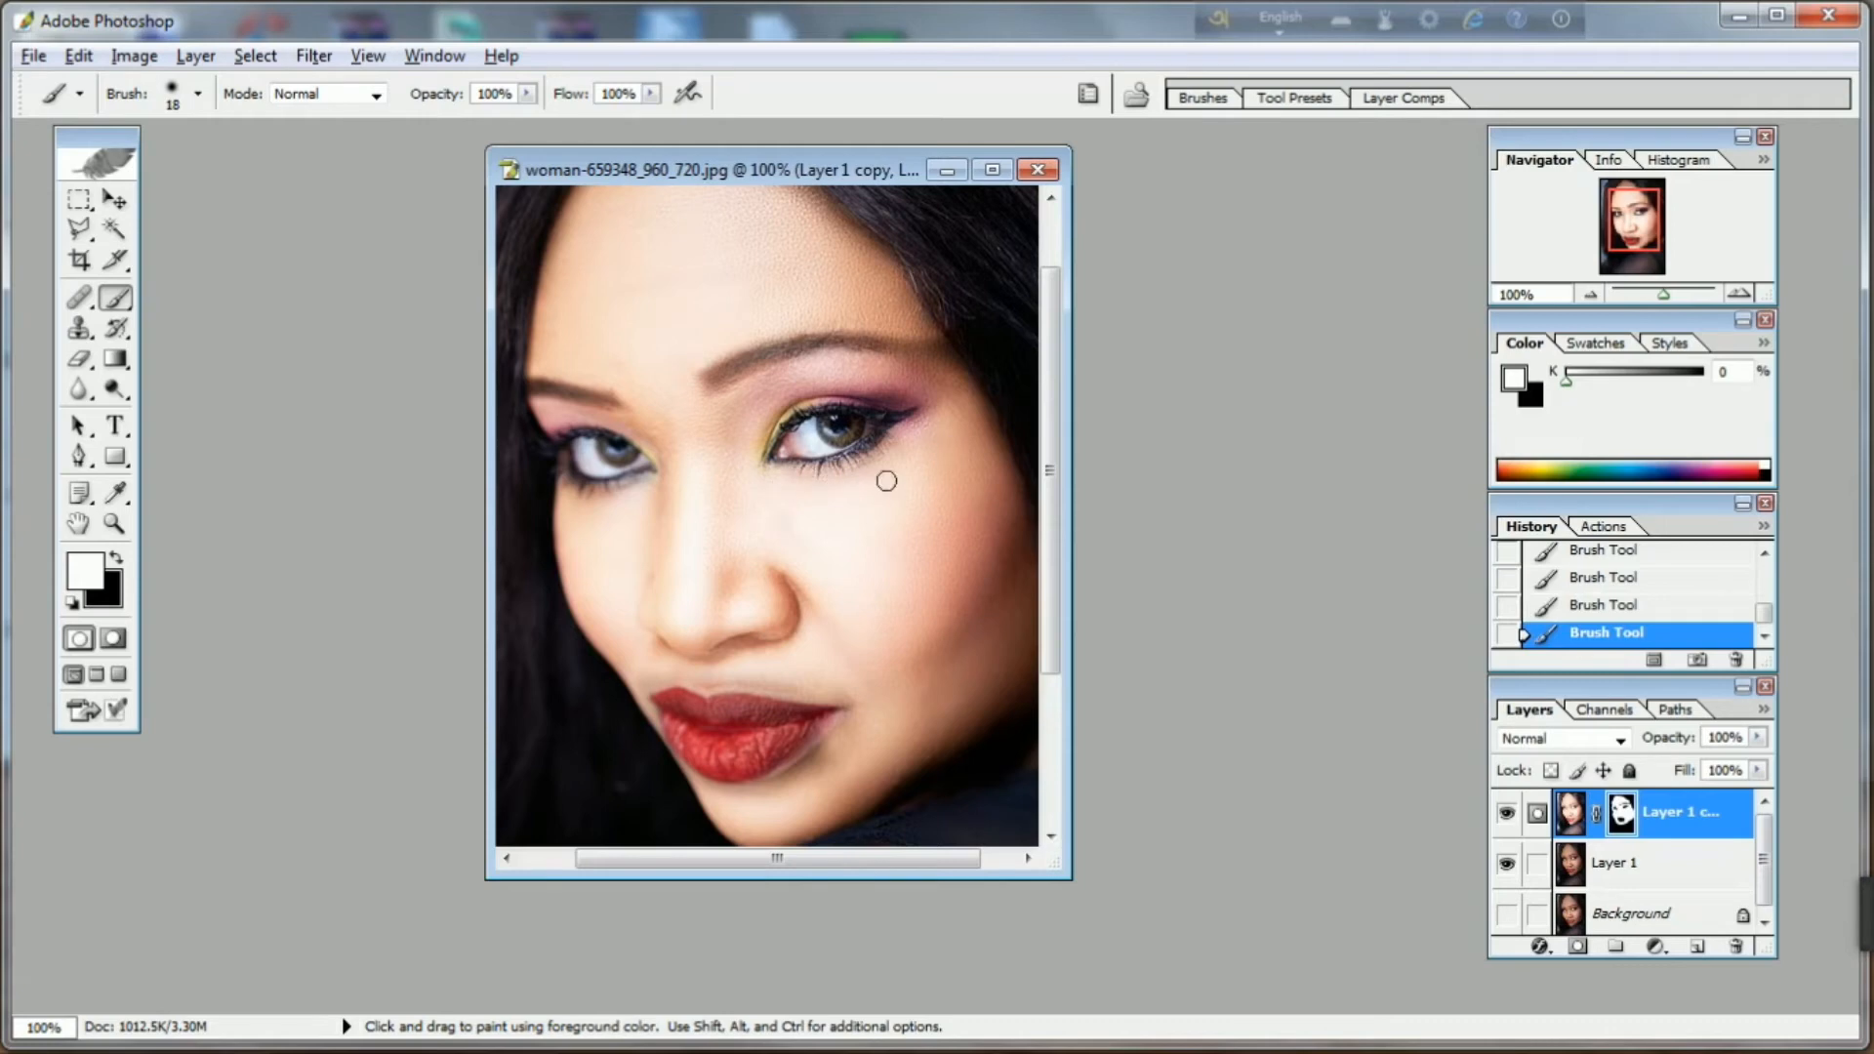
Paint more of Layer 1 copy's mask with a 42 px brush over the forehead, nose bridge and right temple
right_click(824, 532)
click(914, 590)
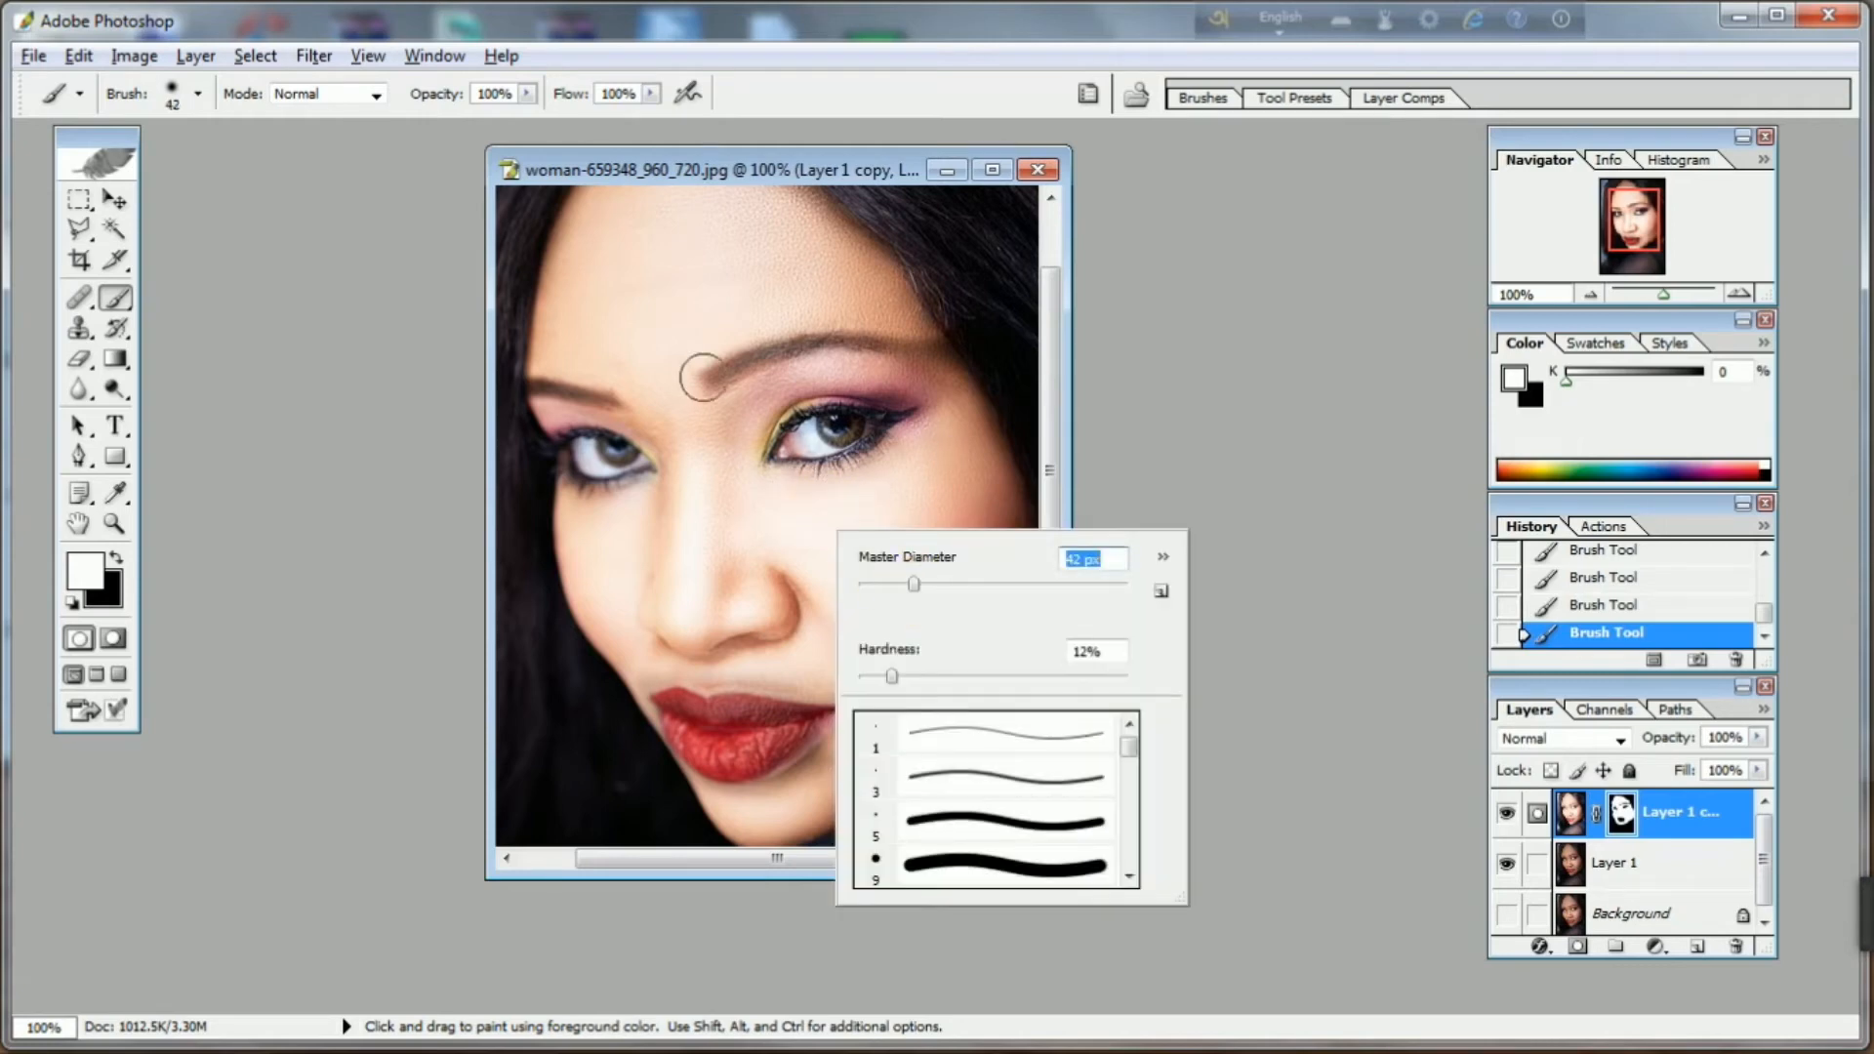
mouse_move(585, 217)
mouse_down()
mouse_move(550, 346)
mouse_move(590, 225)
mouse_up()
mouse_move(717, 198)
mouse_down()
mouse_move(849, 263)
mouse_move(913, 320)
mouse_move(792, 293)
mouse_move(671, 360)
mouse_move(683, 495)
mouse_up()
drag(973, 427, 930, 363)
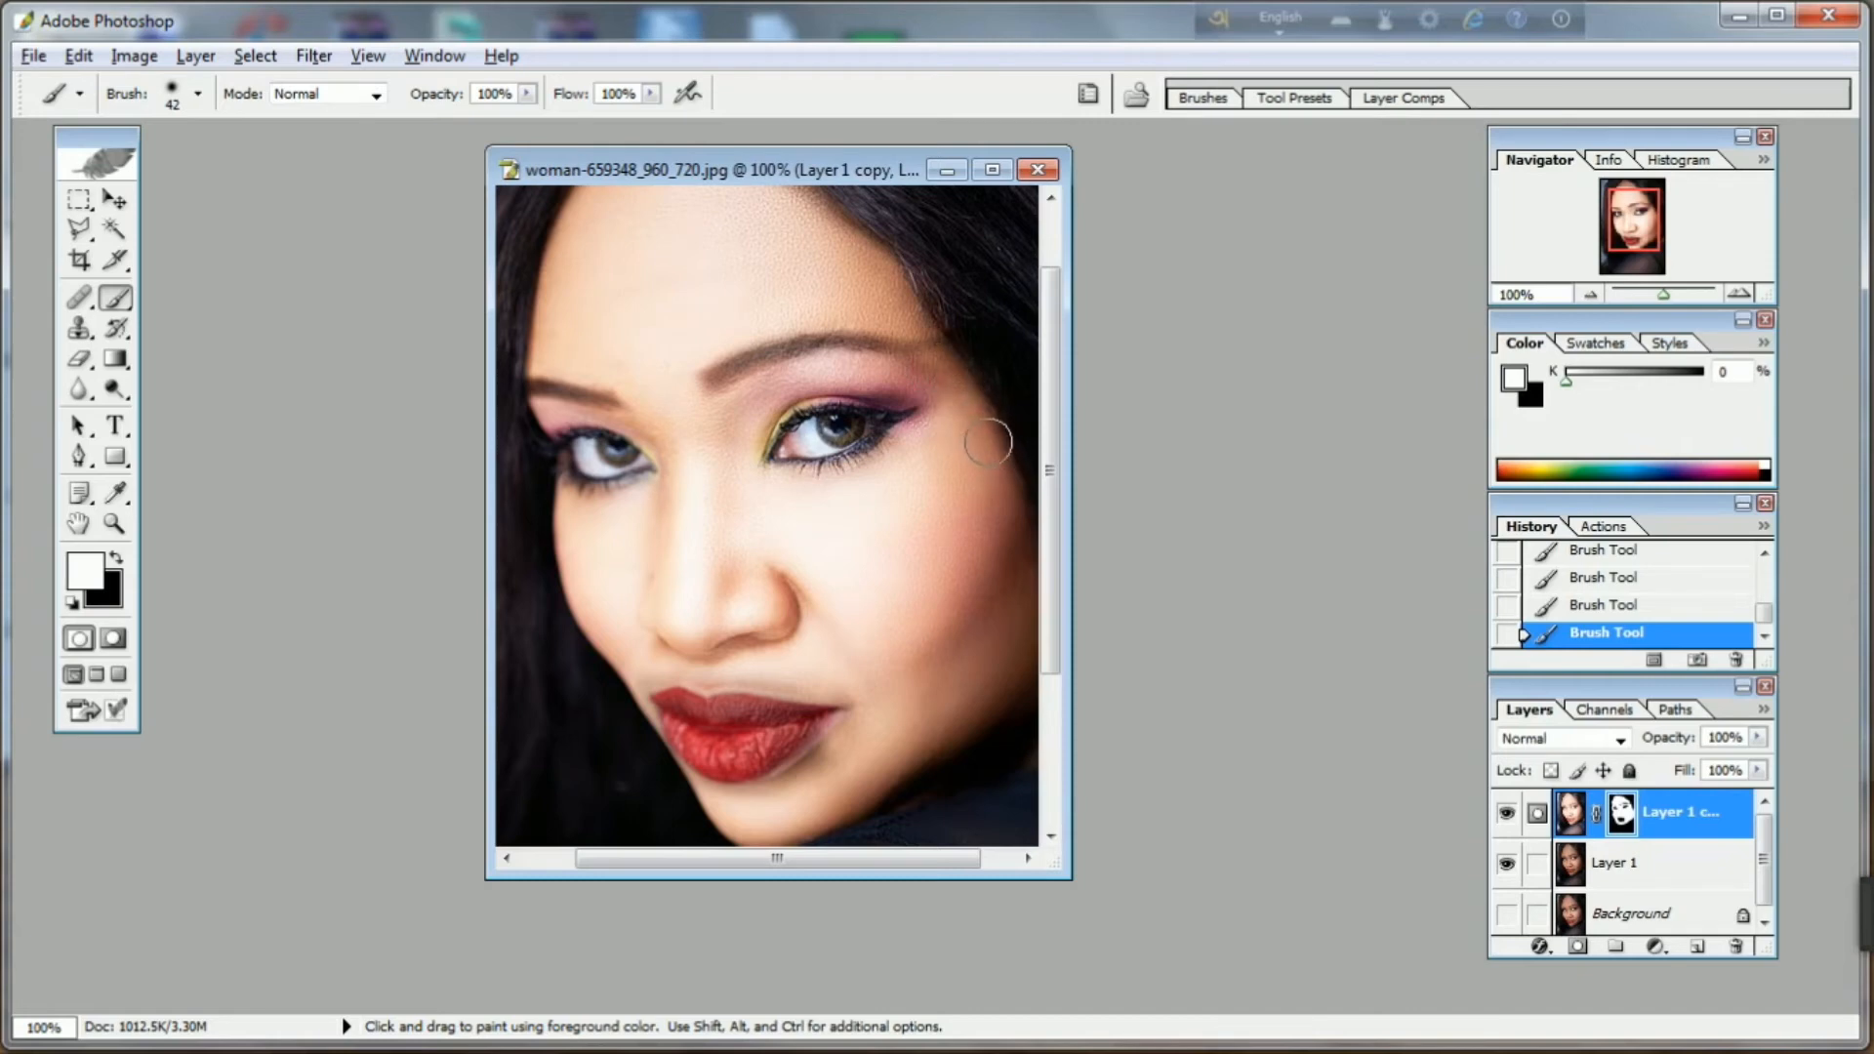
click(988, 442)
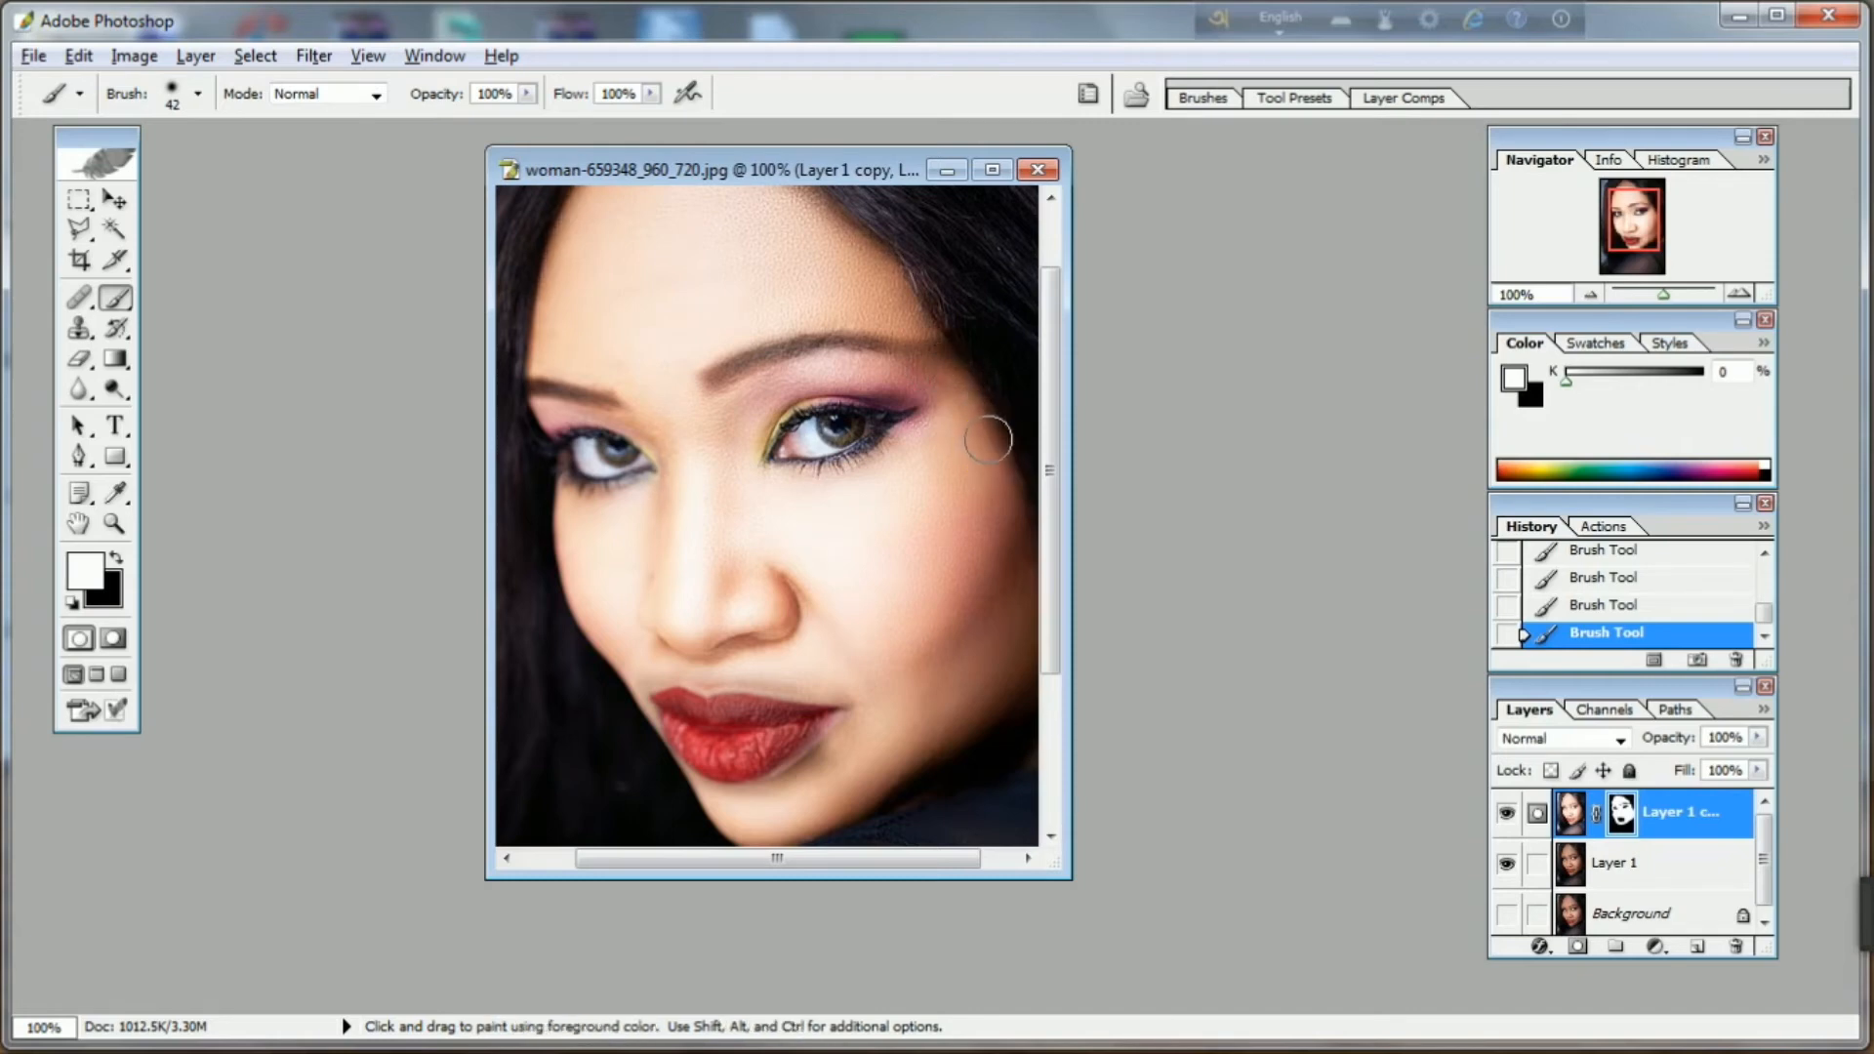
Paint the mask over the right eyelid and outer cheek with a 22 px brush, and merge Layer 1 copy down into Layer 1
right_click(988, 443)
drag(1084, 493, 1051, 490)
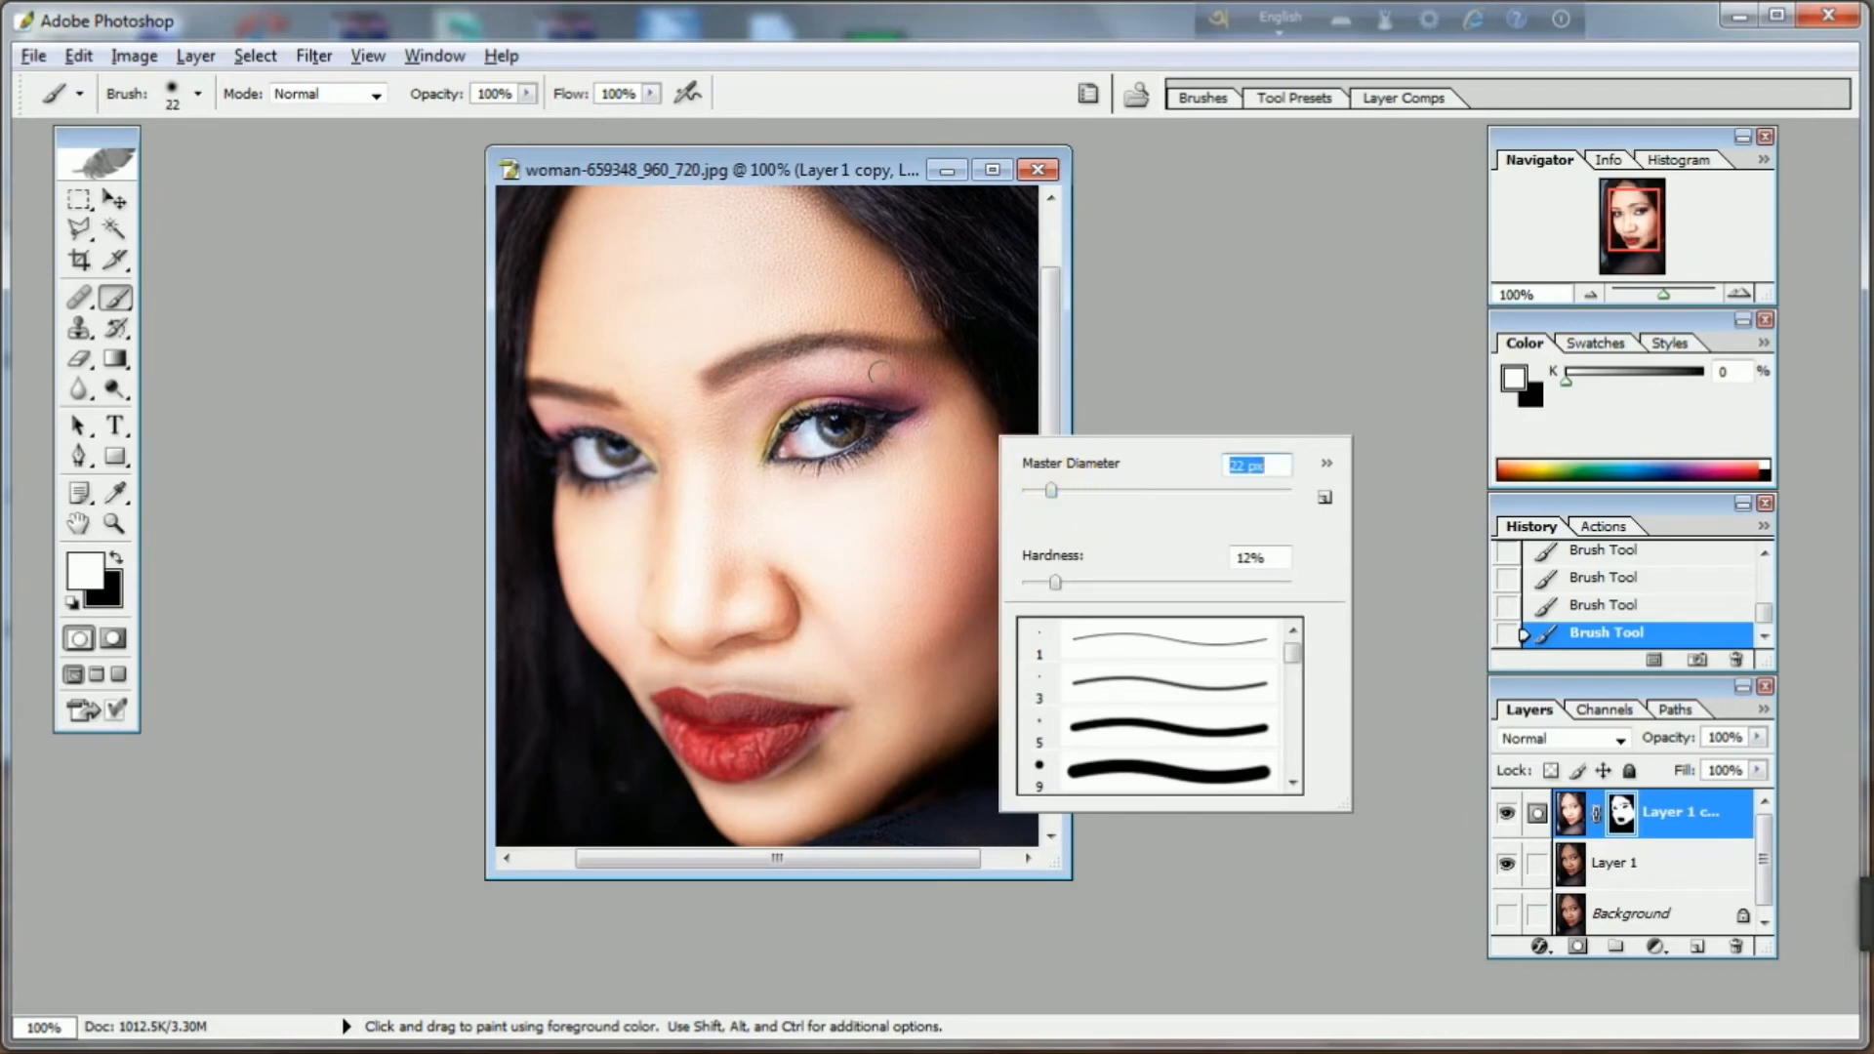
click(880, 372)
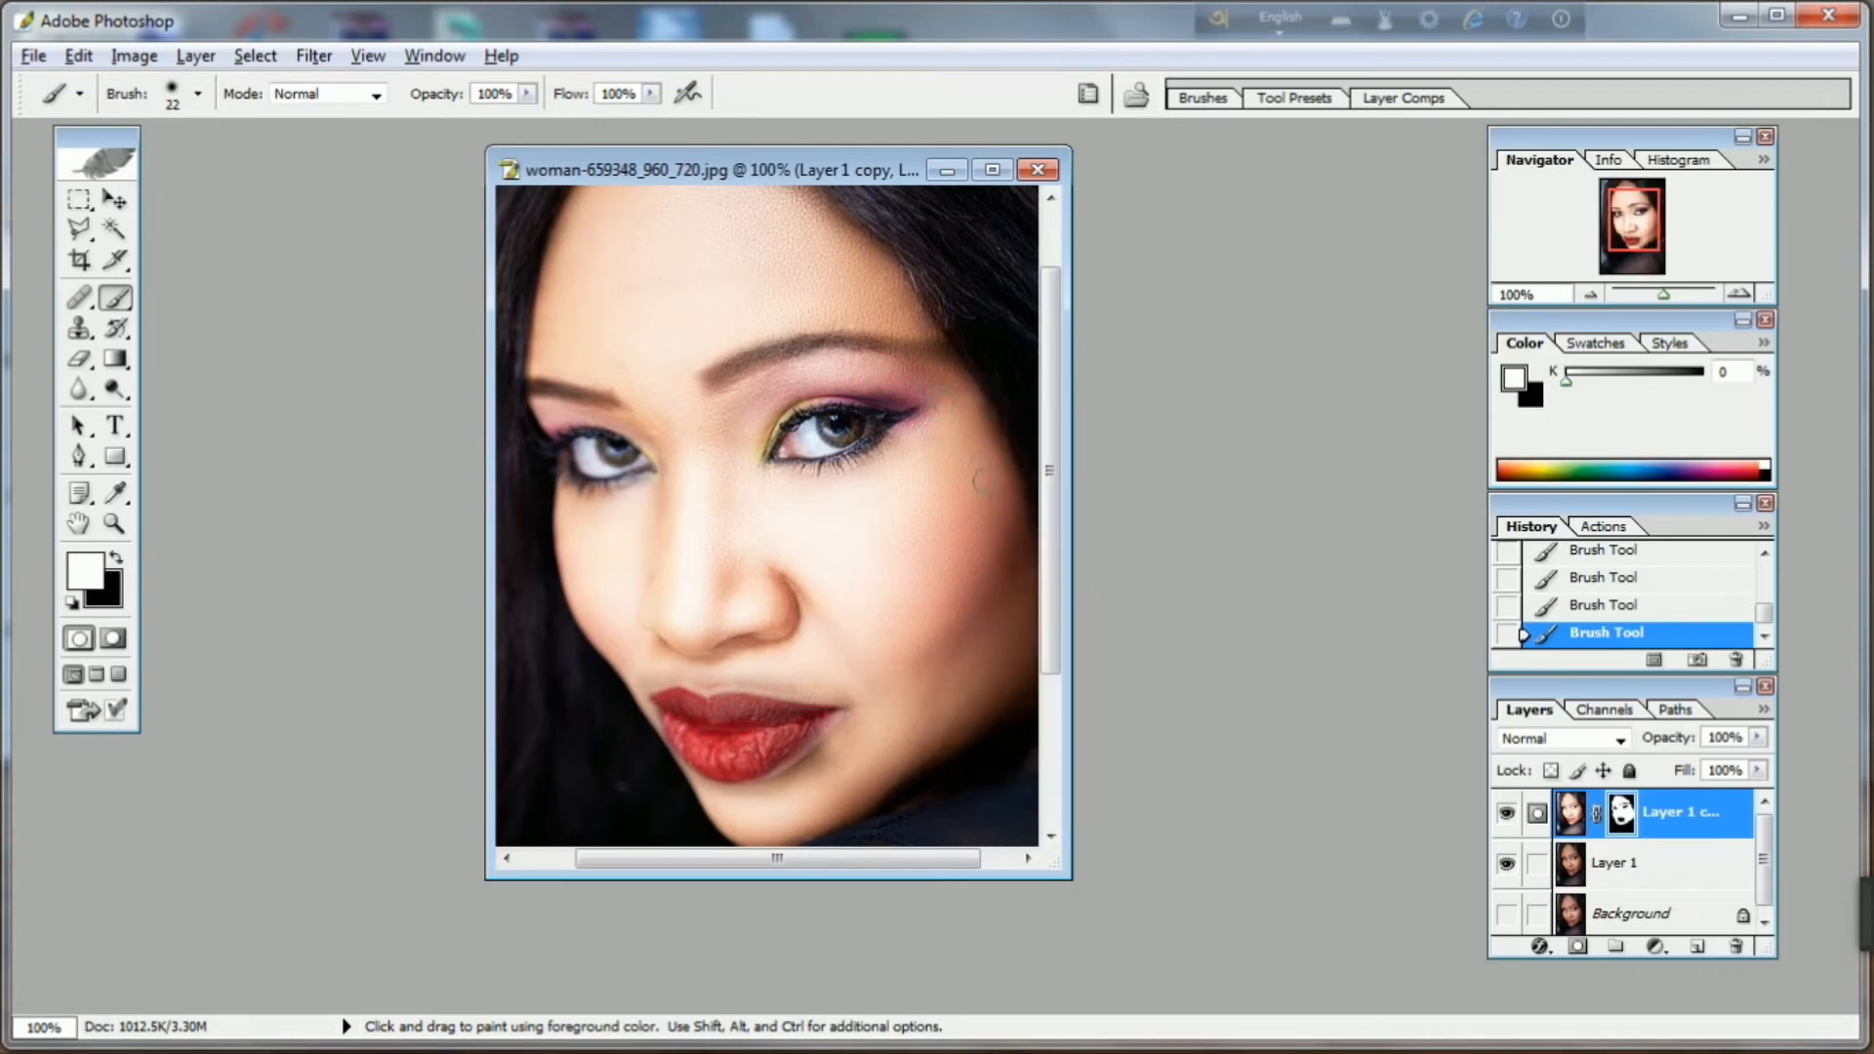
drag(992, 414, 1009, 568)
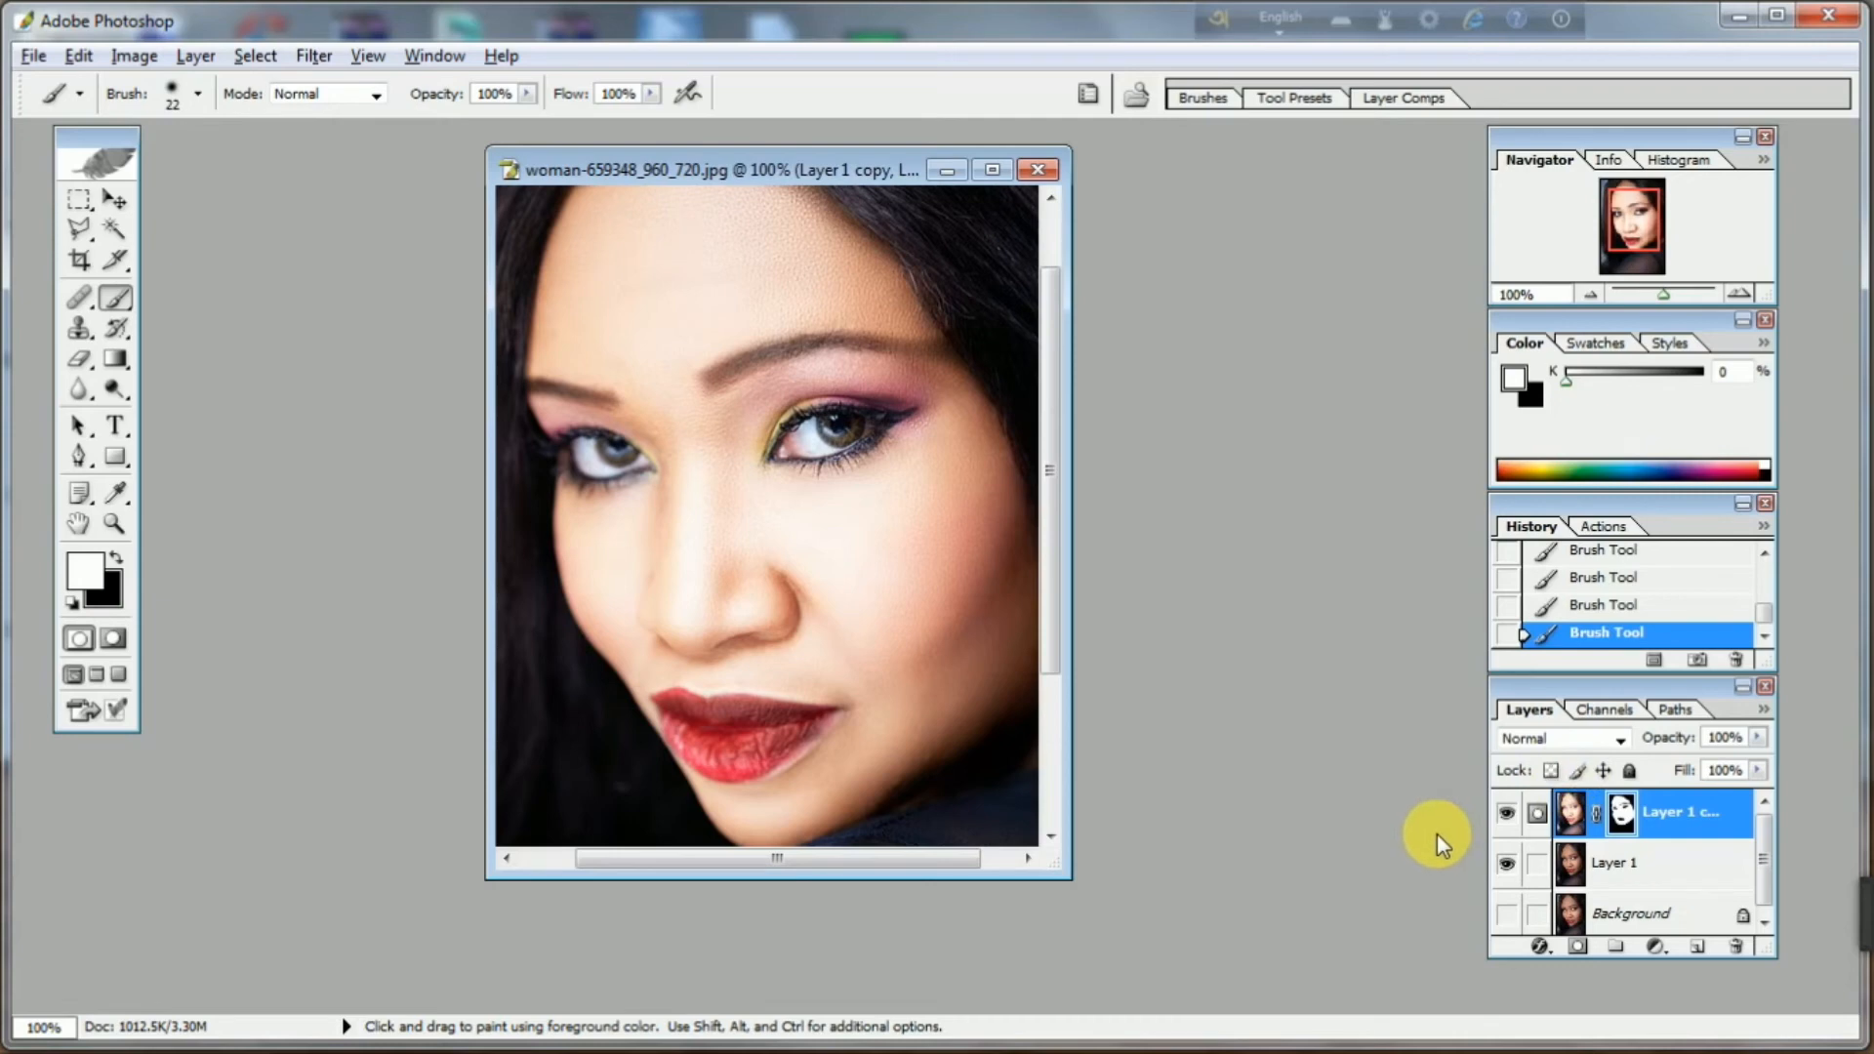
key(ctrl+e)
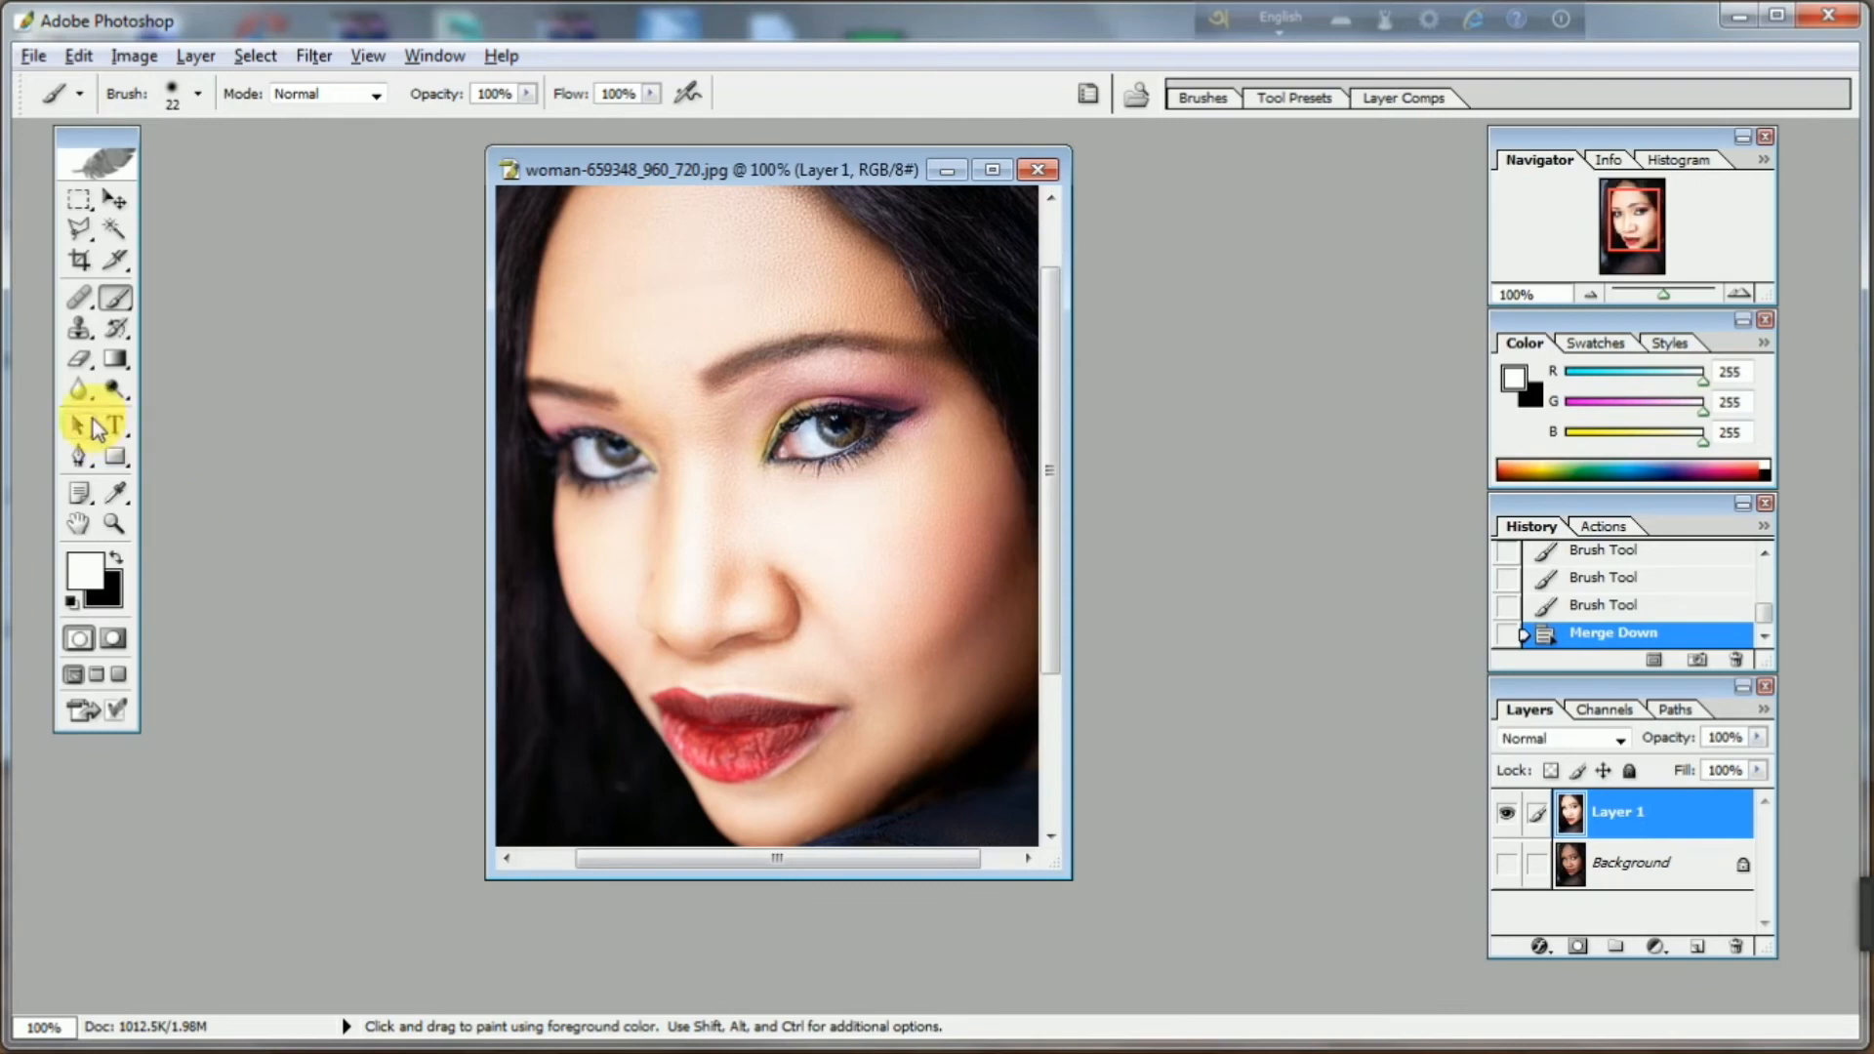
Trace the lower lip's edge with a Pen tool path from the left mouth corner to the right, removing a misplaced anchor point
drag(82, 466, 197, 459)
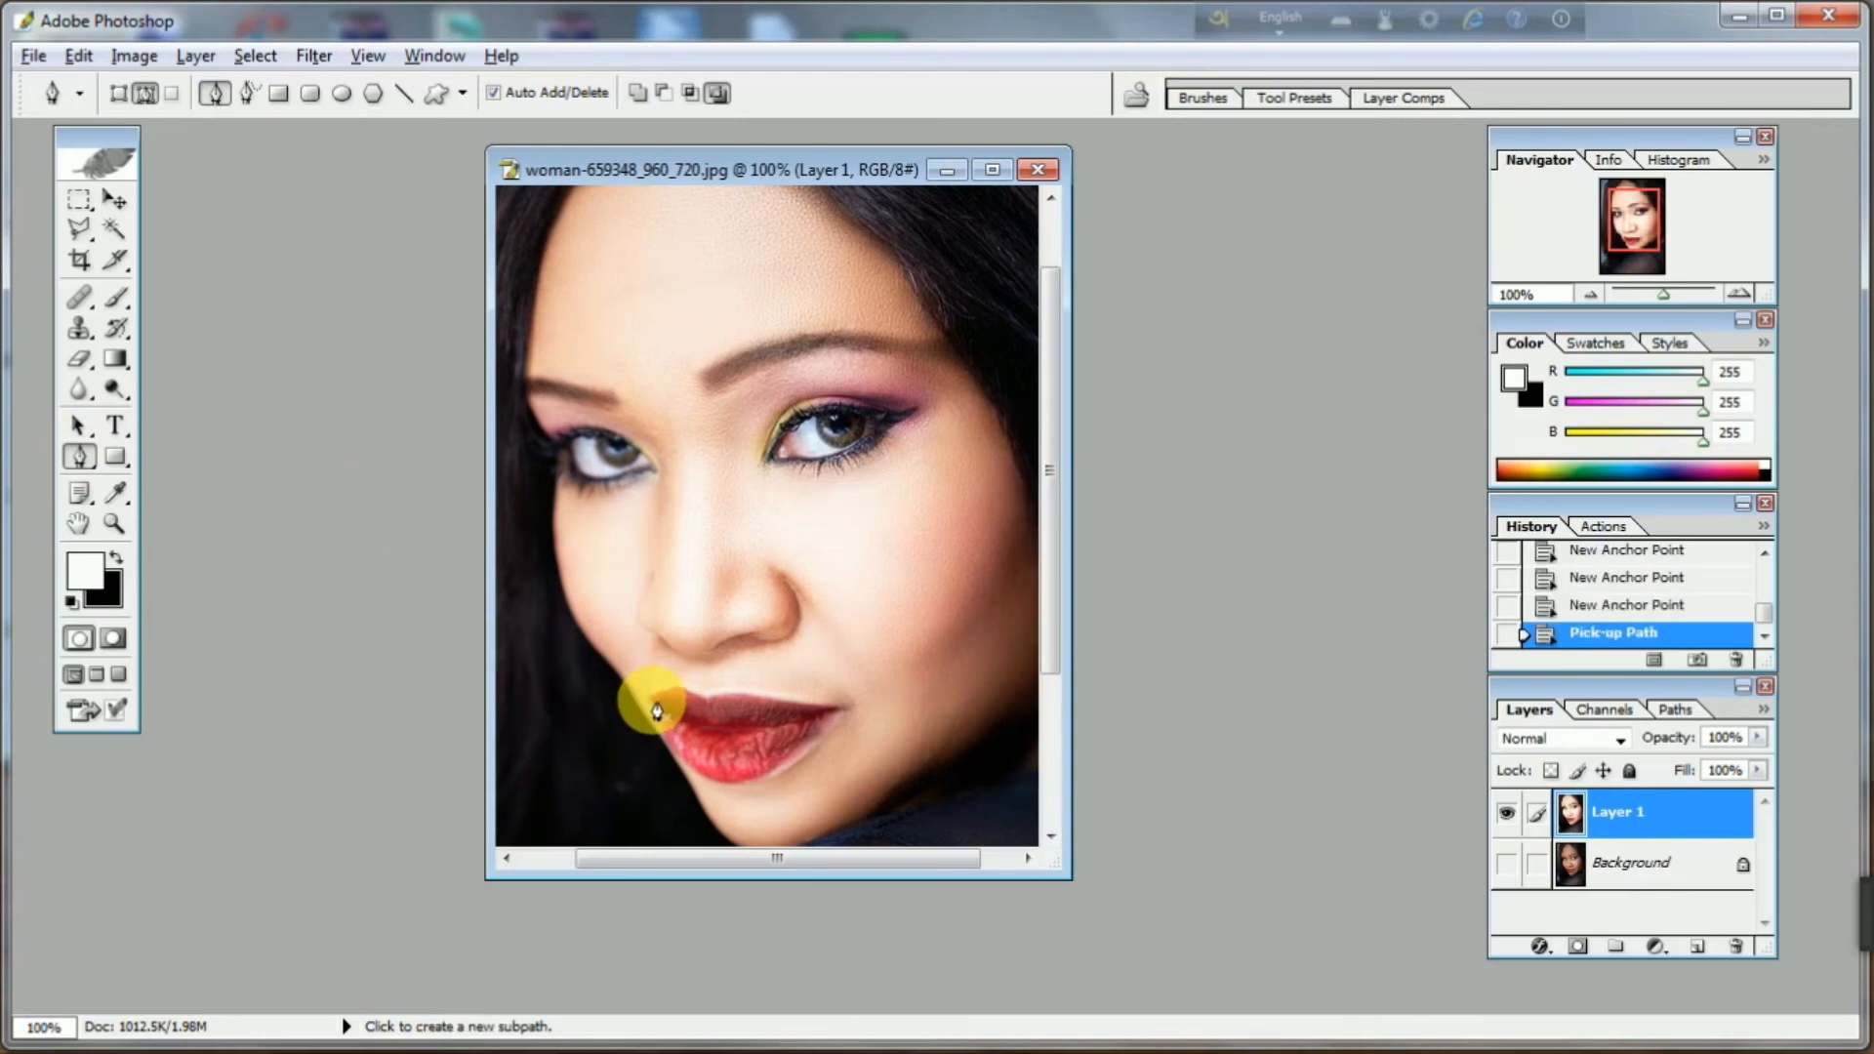
click(654, 703)
click(659, 724)
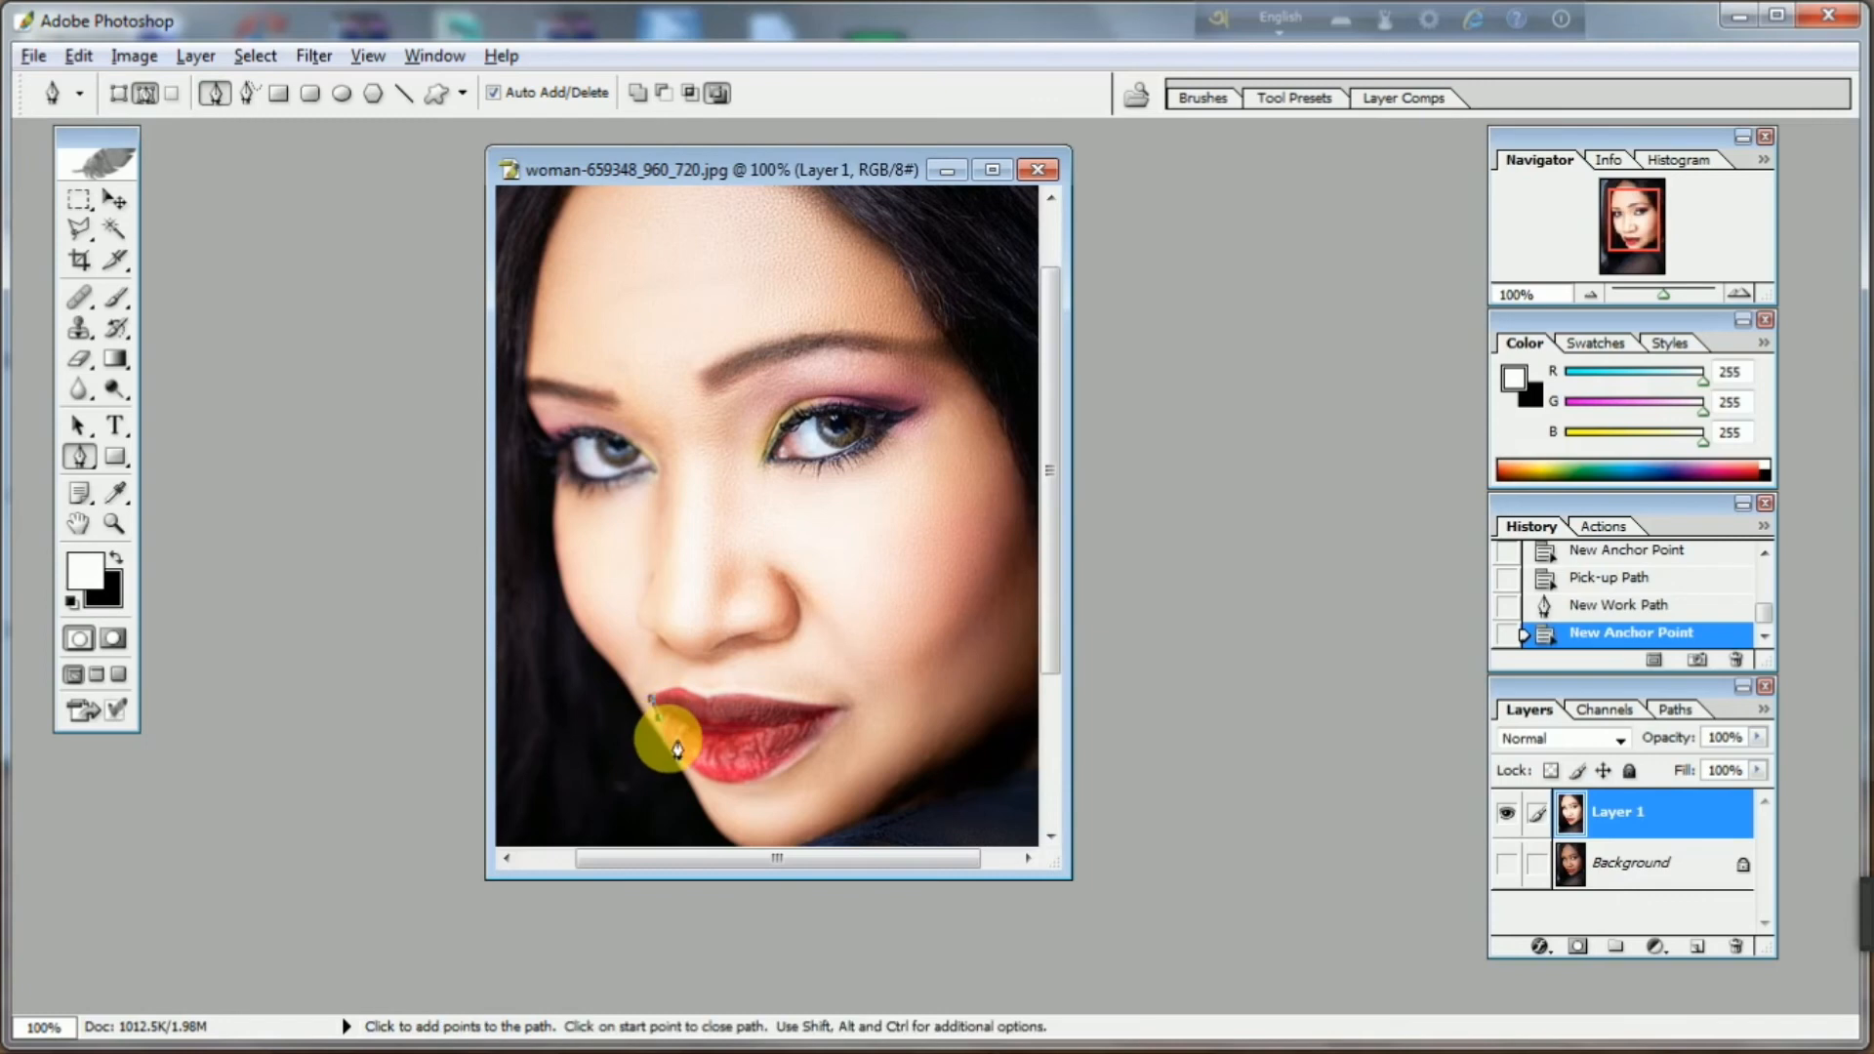
click(697, 763)
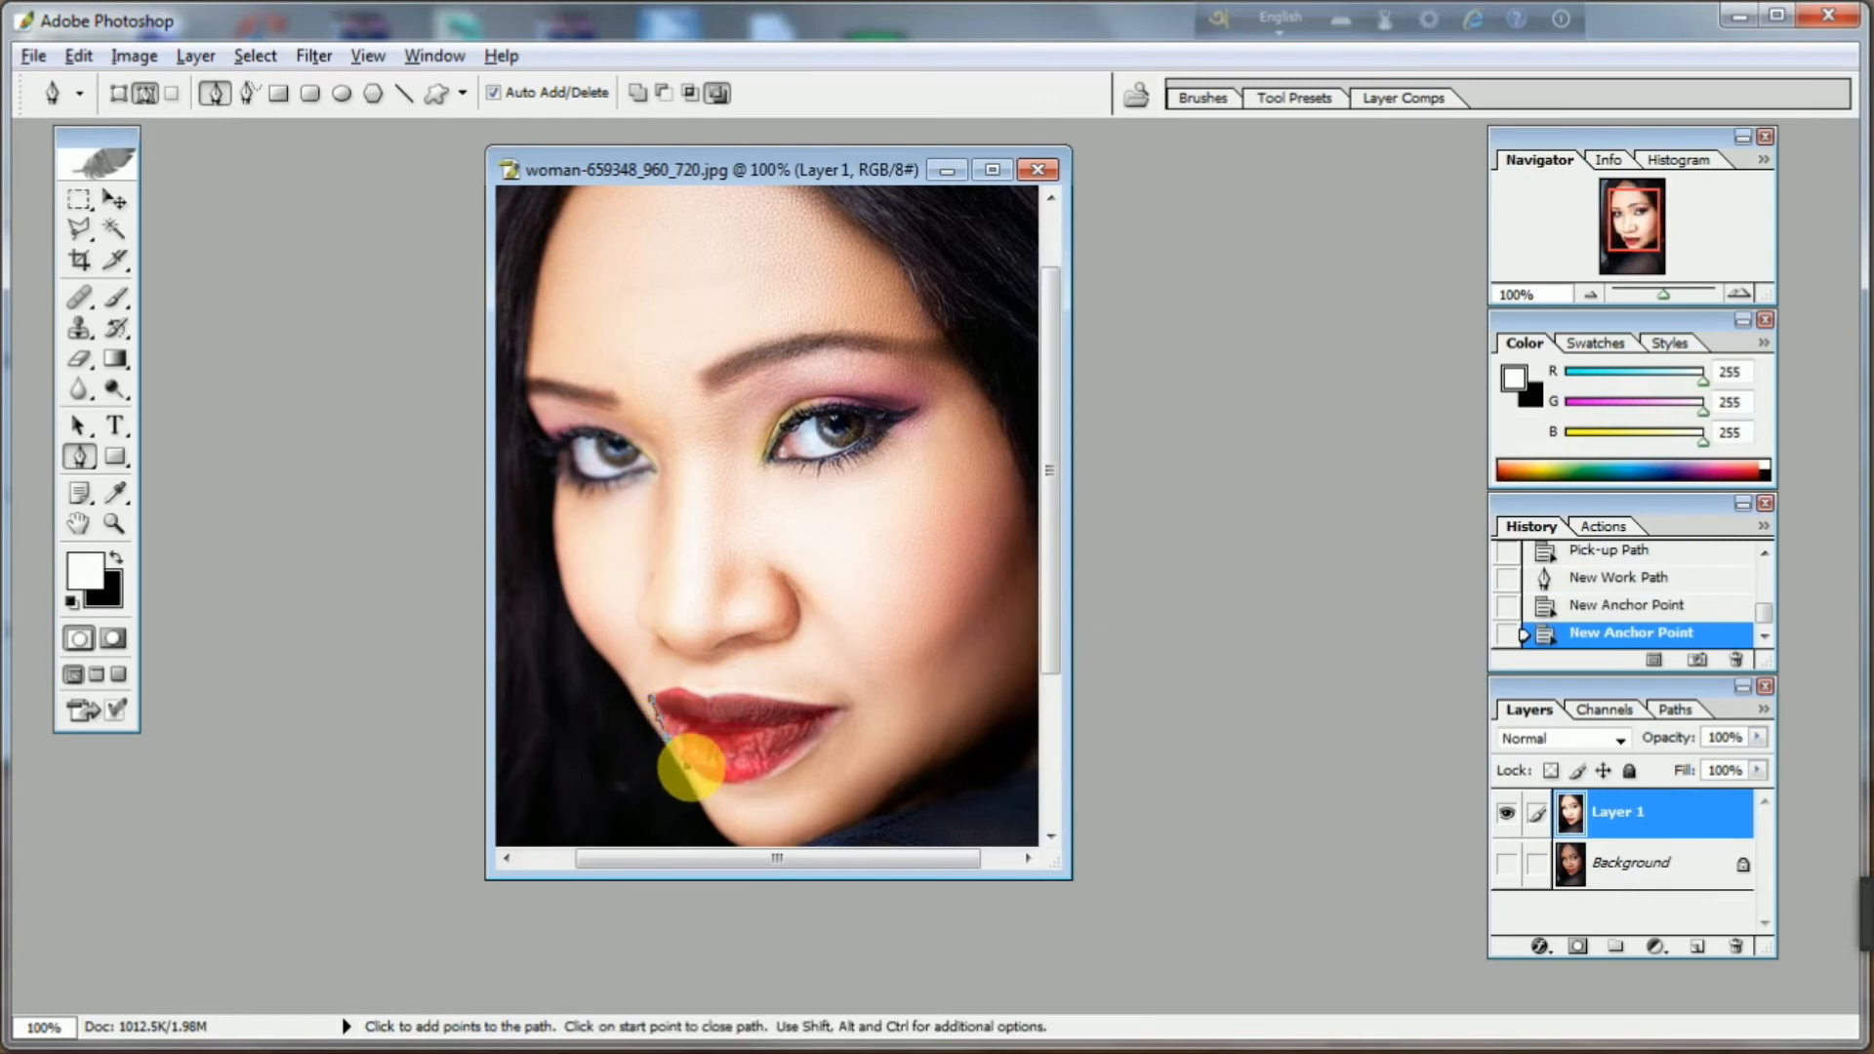
click(719, 783)
click(752, 792)
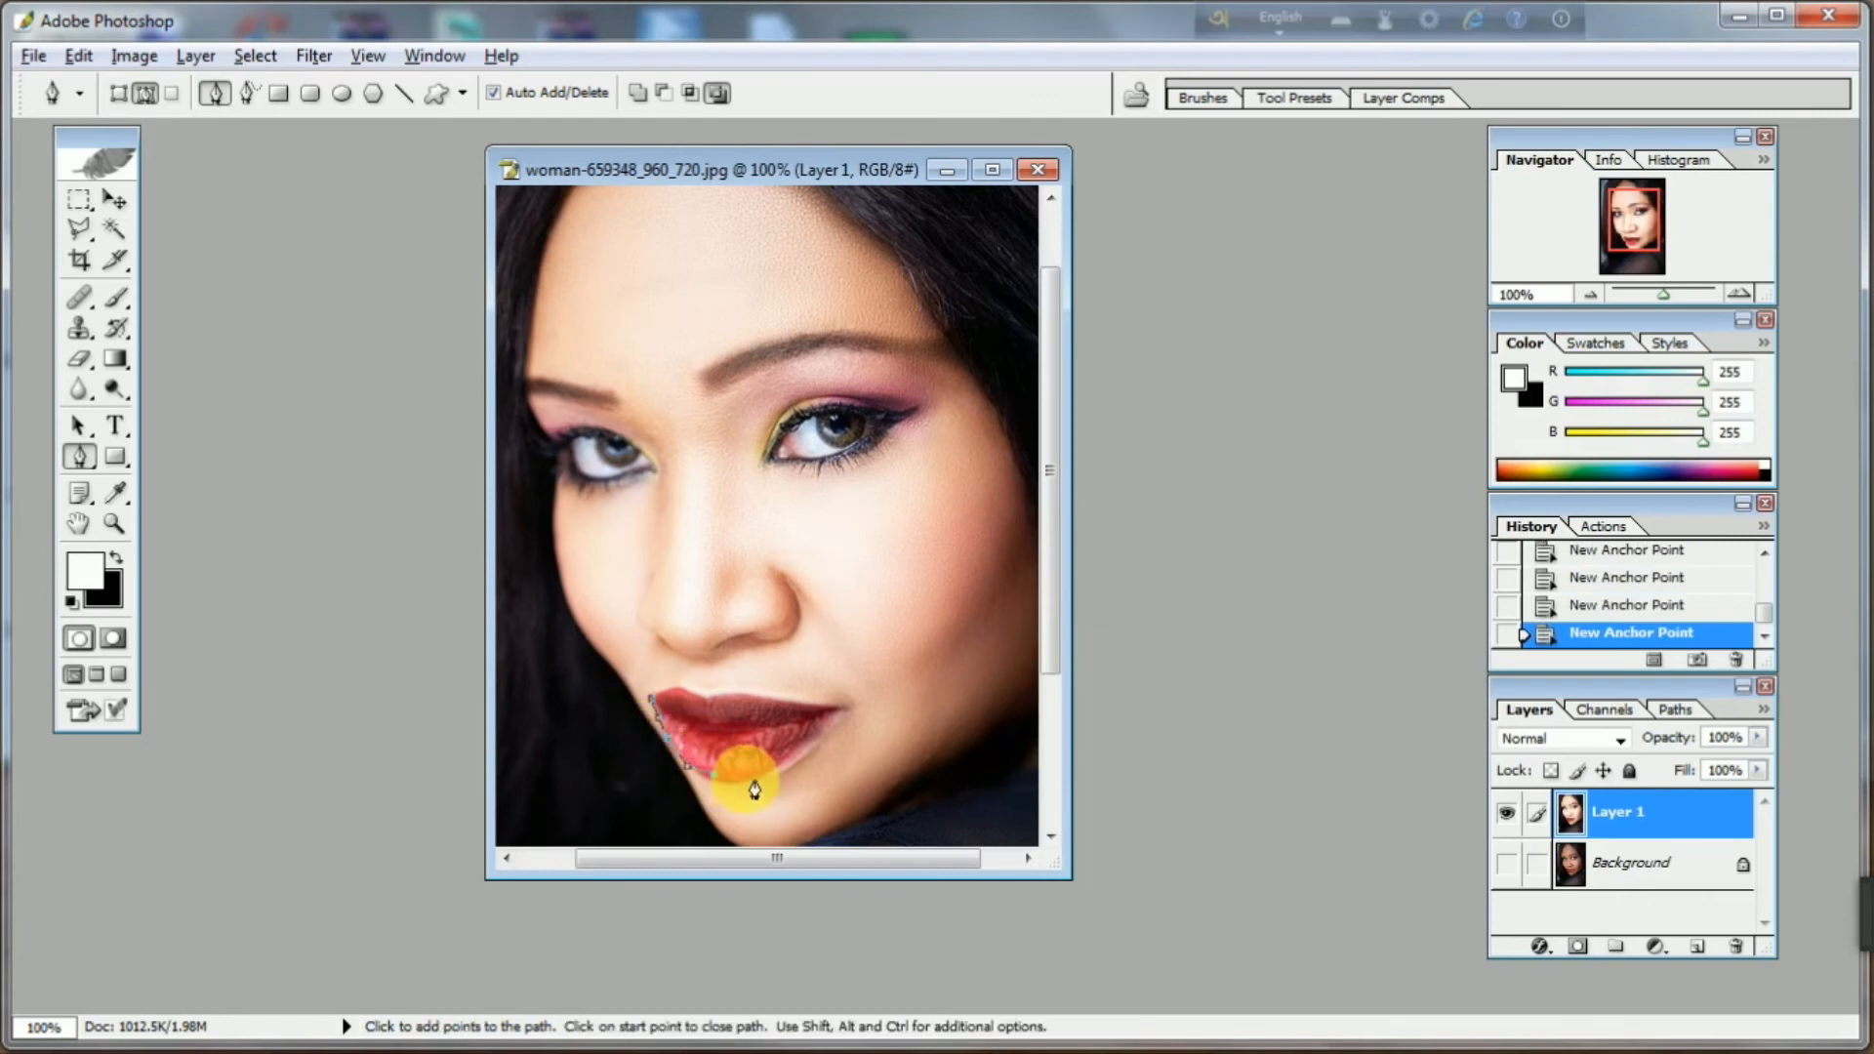
key(BackSpace)
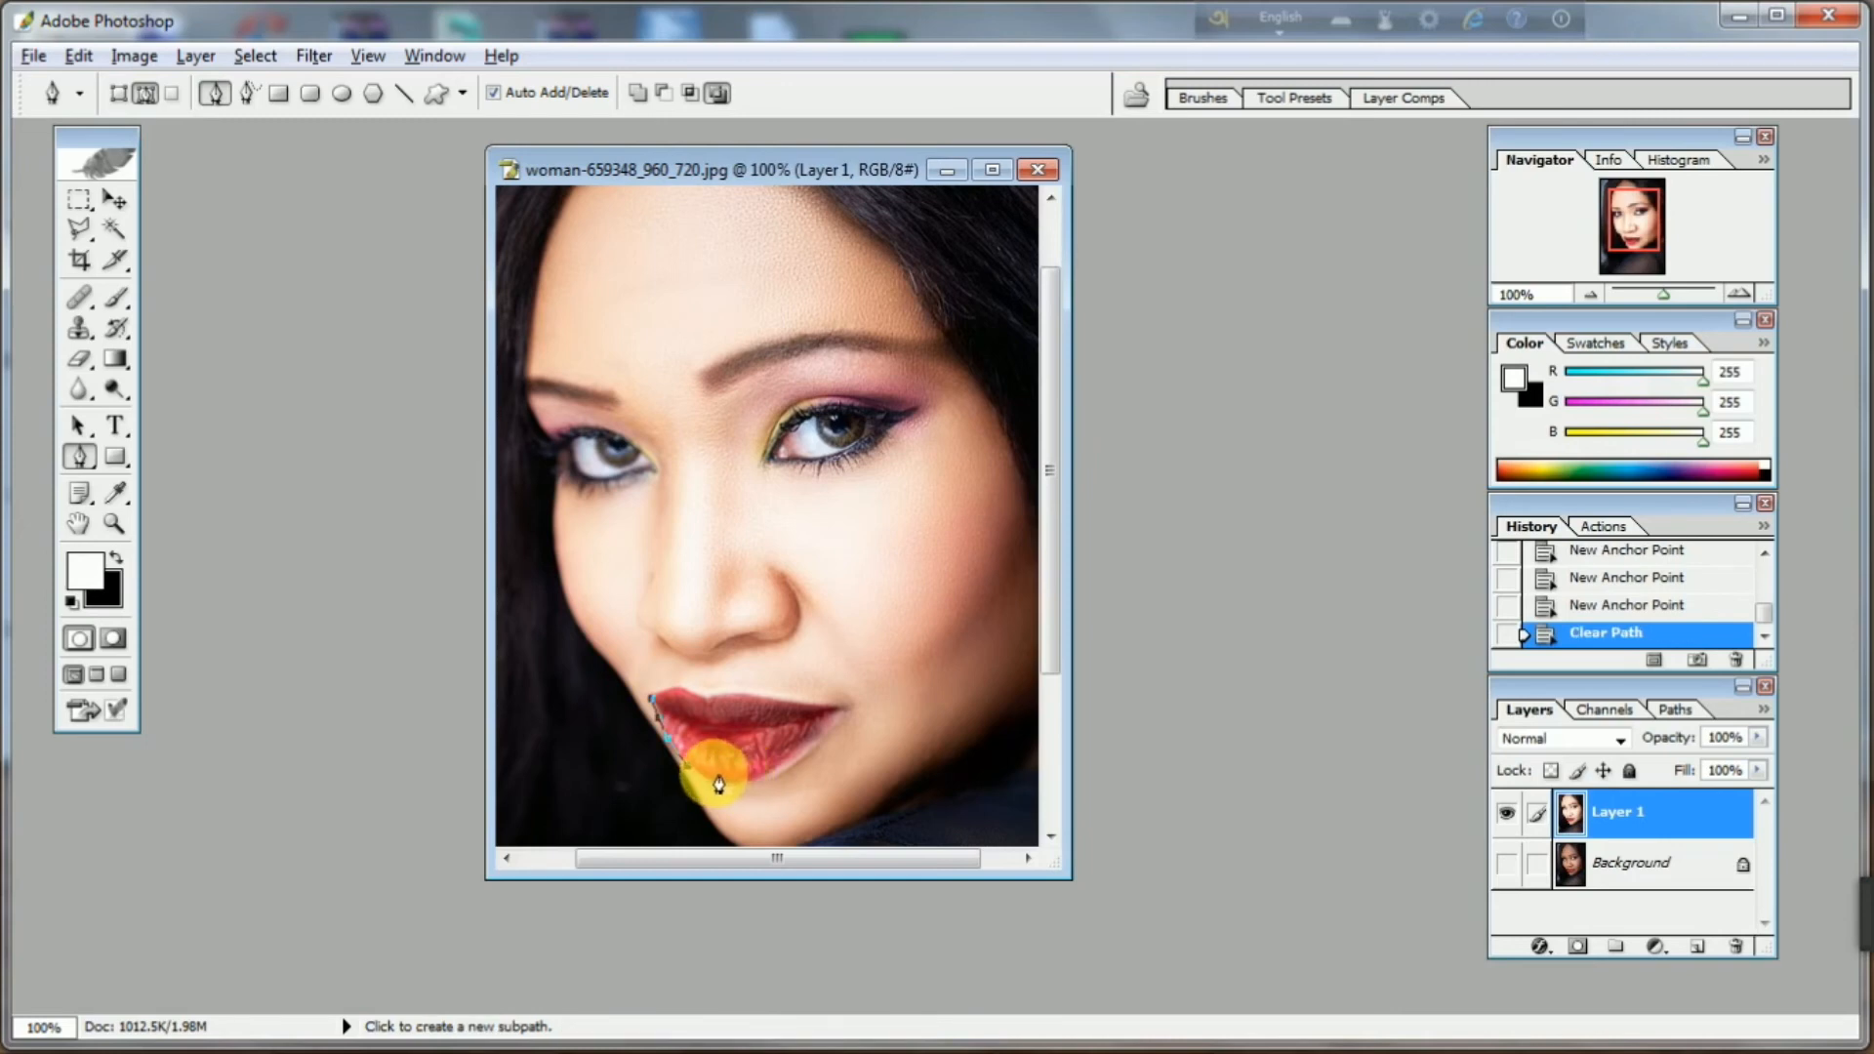
click(736, 773)
click(770, 792)
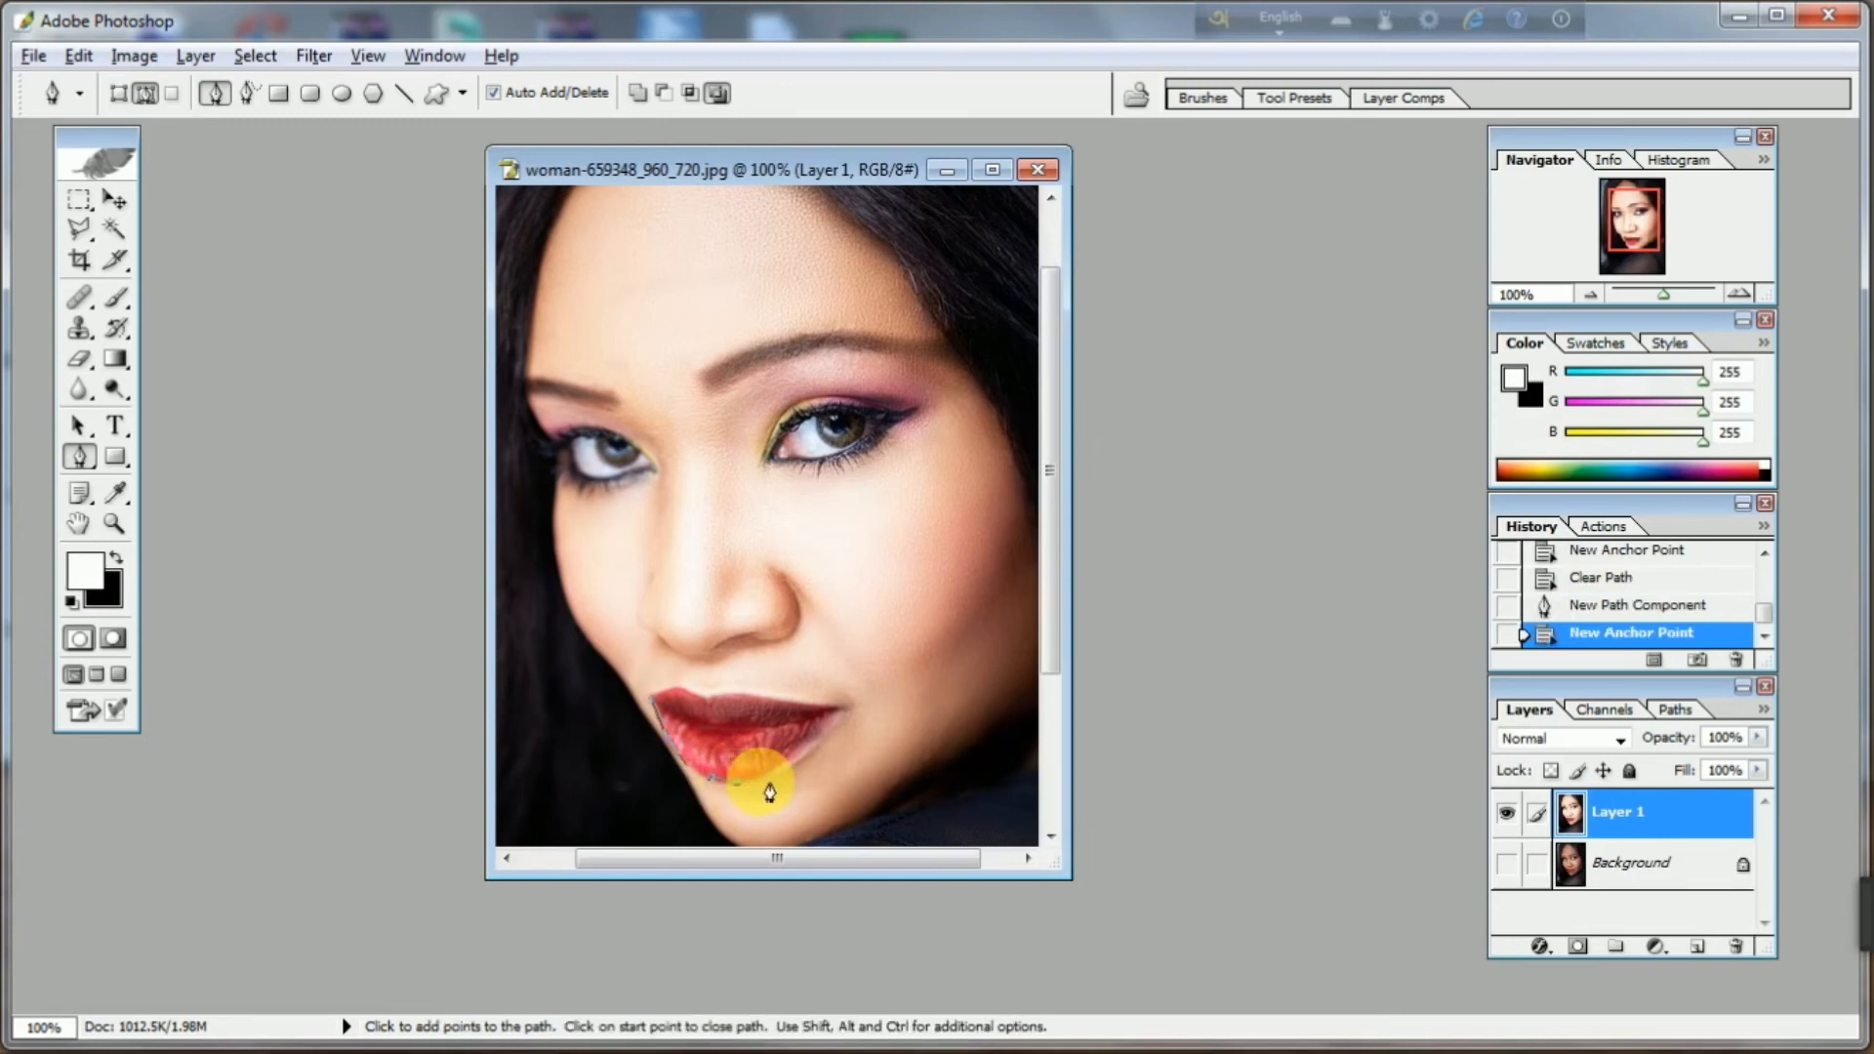
click(777, 768)
click(827, 738)
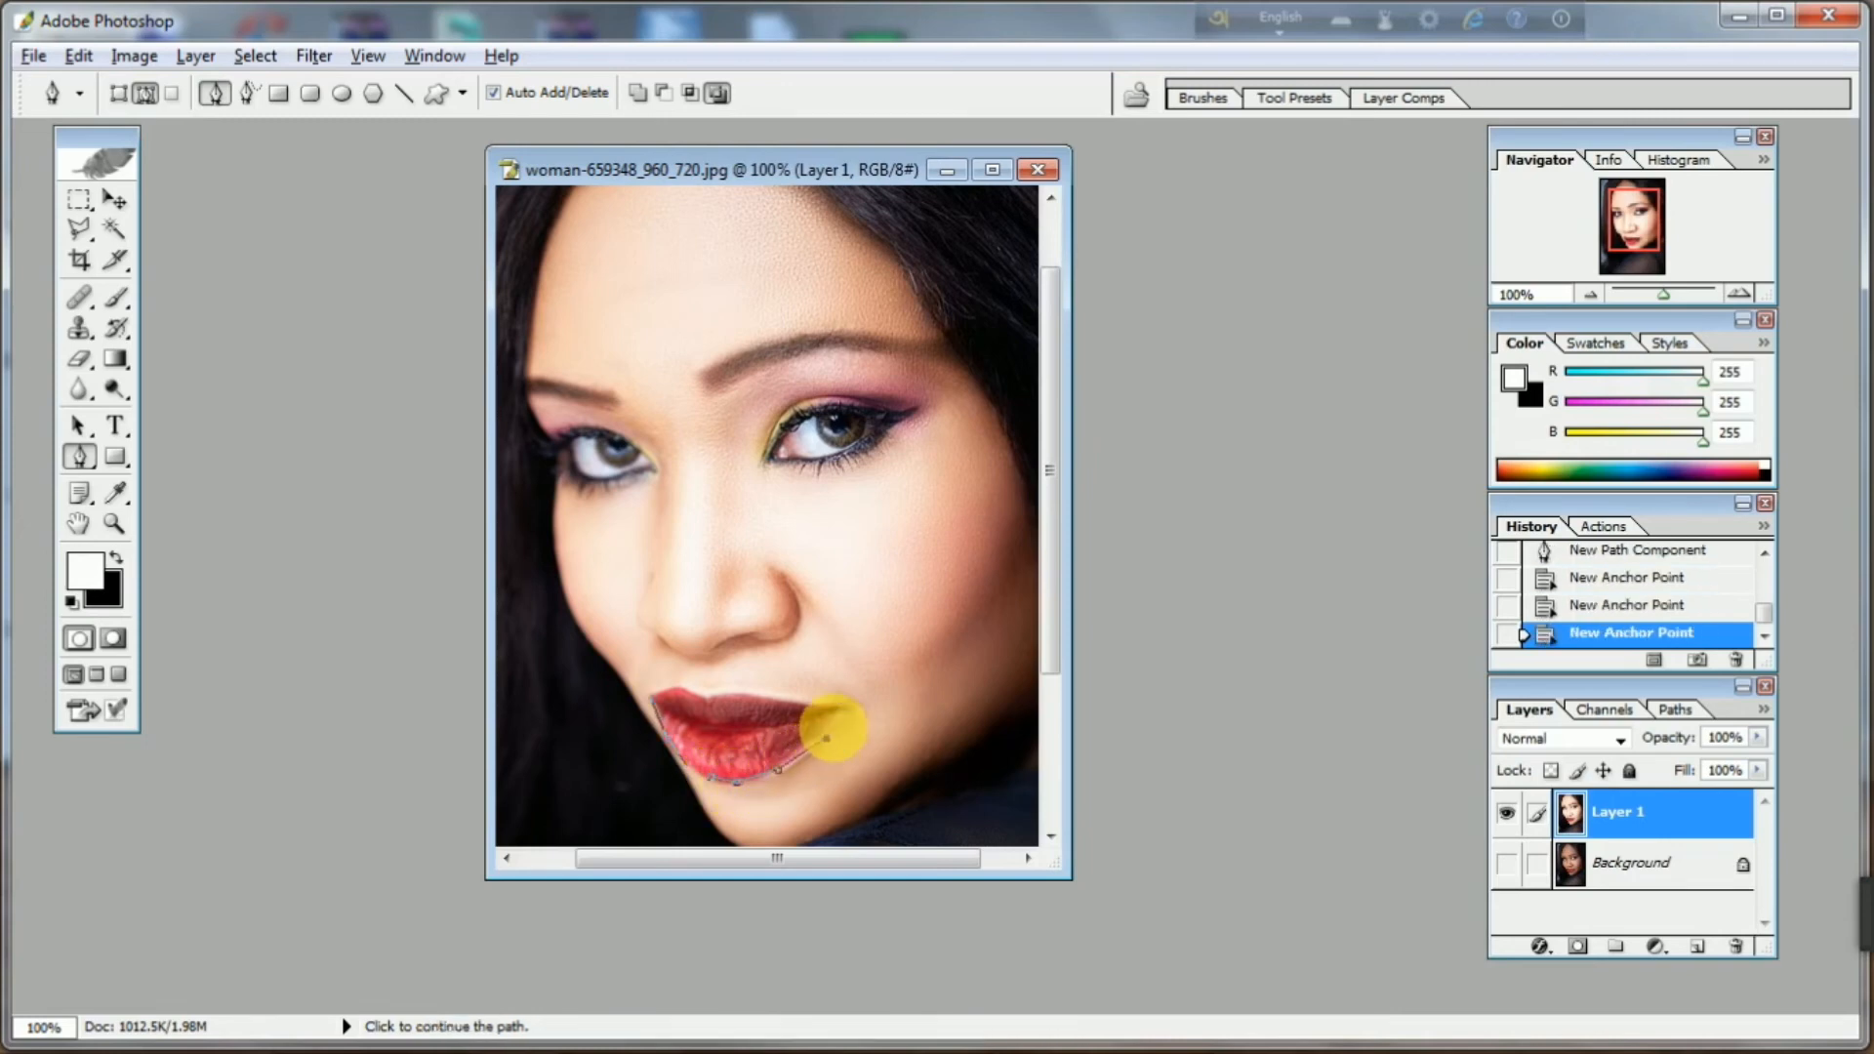
click(845, 709)
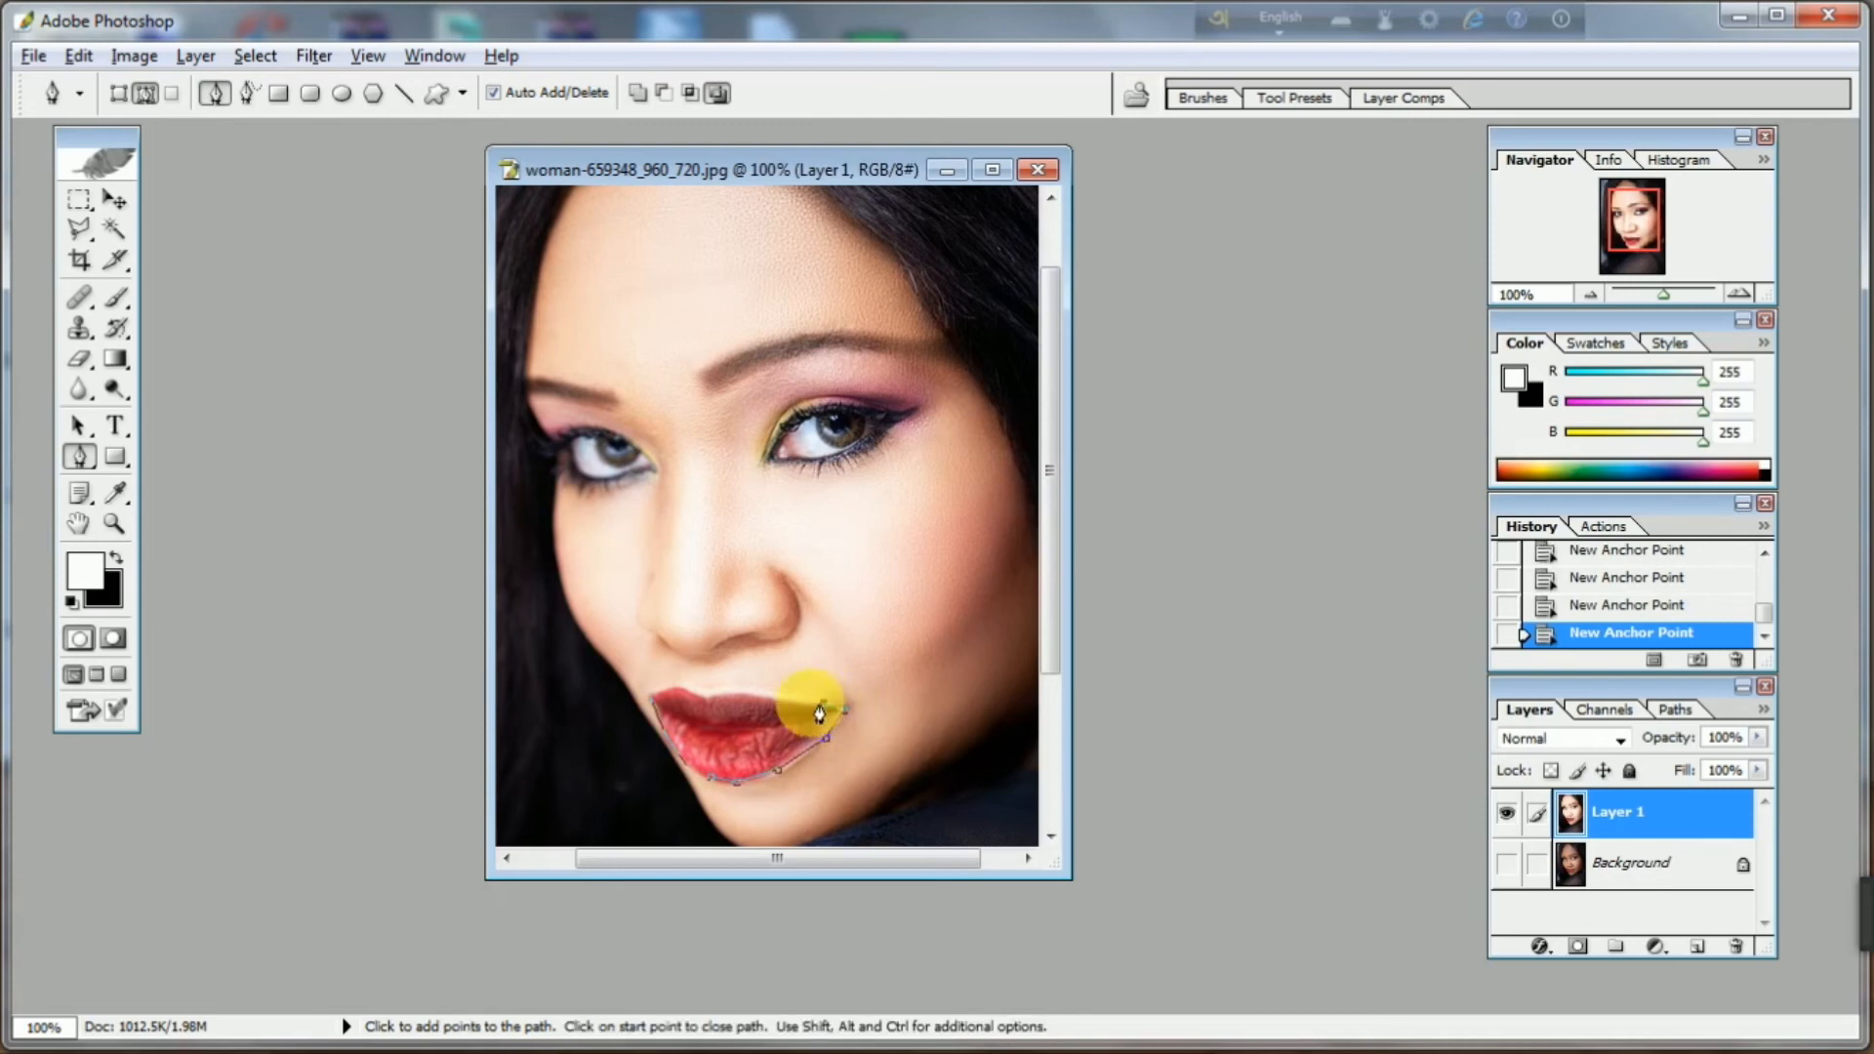
Continue the path along the upper lip's edge back to the left mouth corner and close it at its starting point
click(824, 703)
click(781, 698)
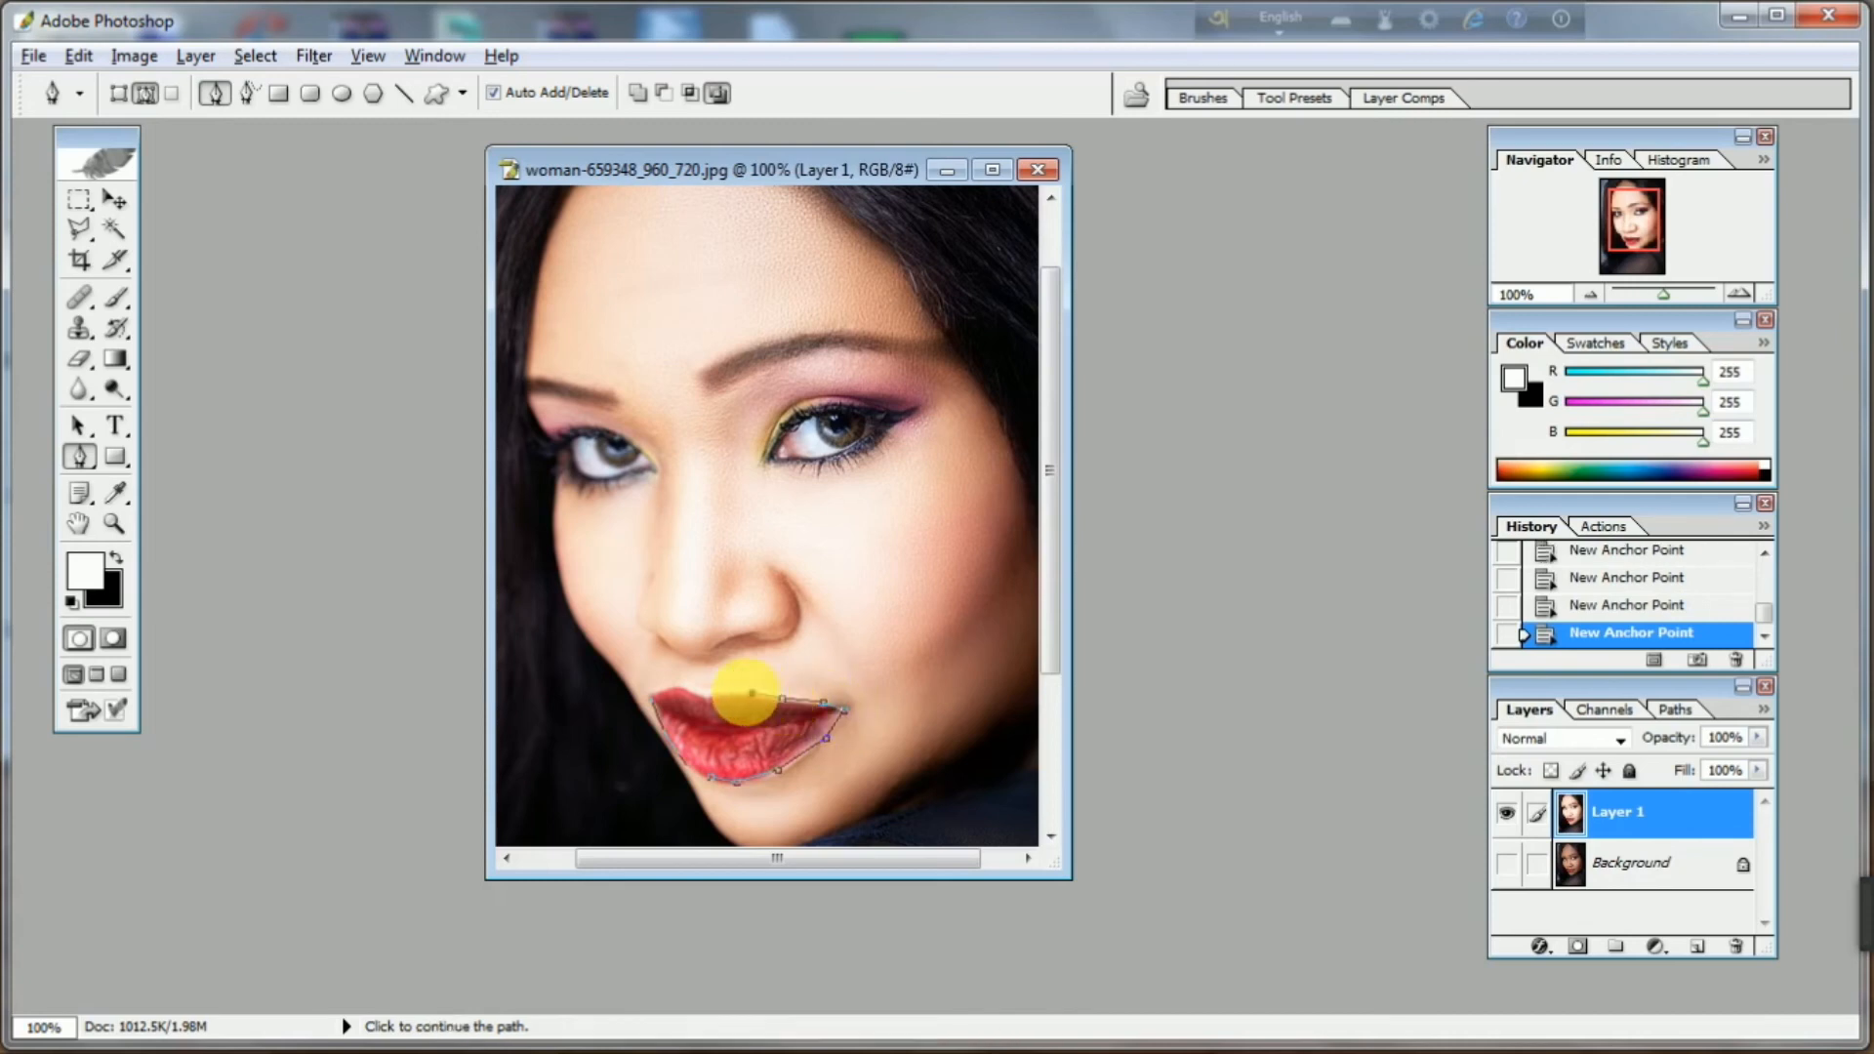
click(725, 692)
click(710, 697)
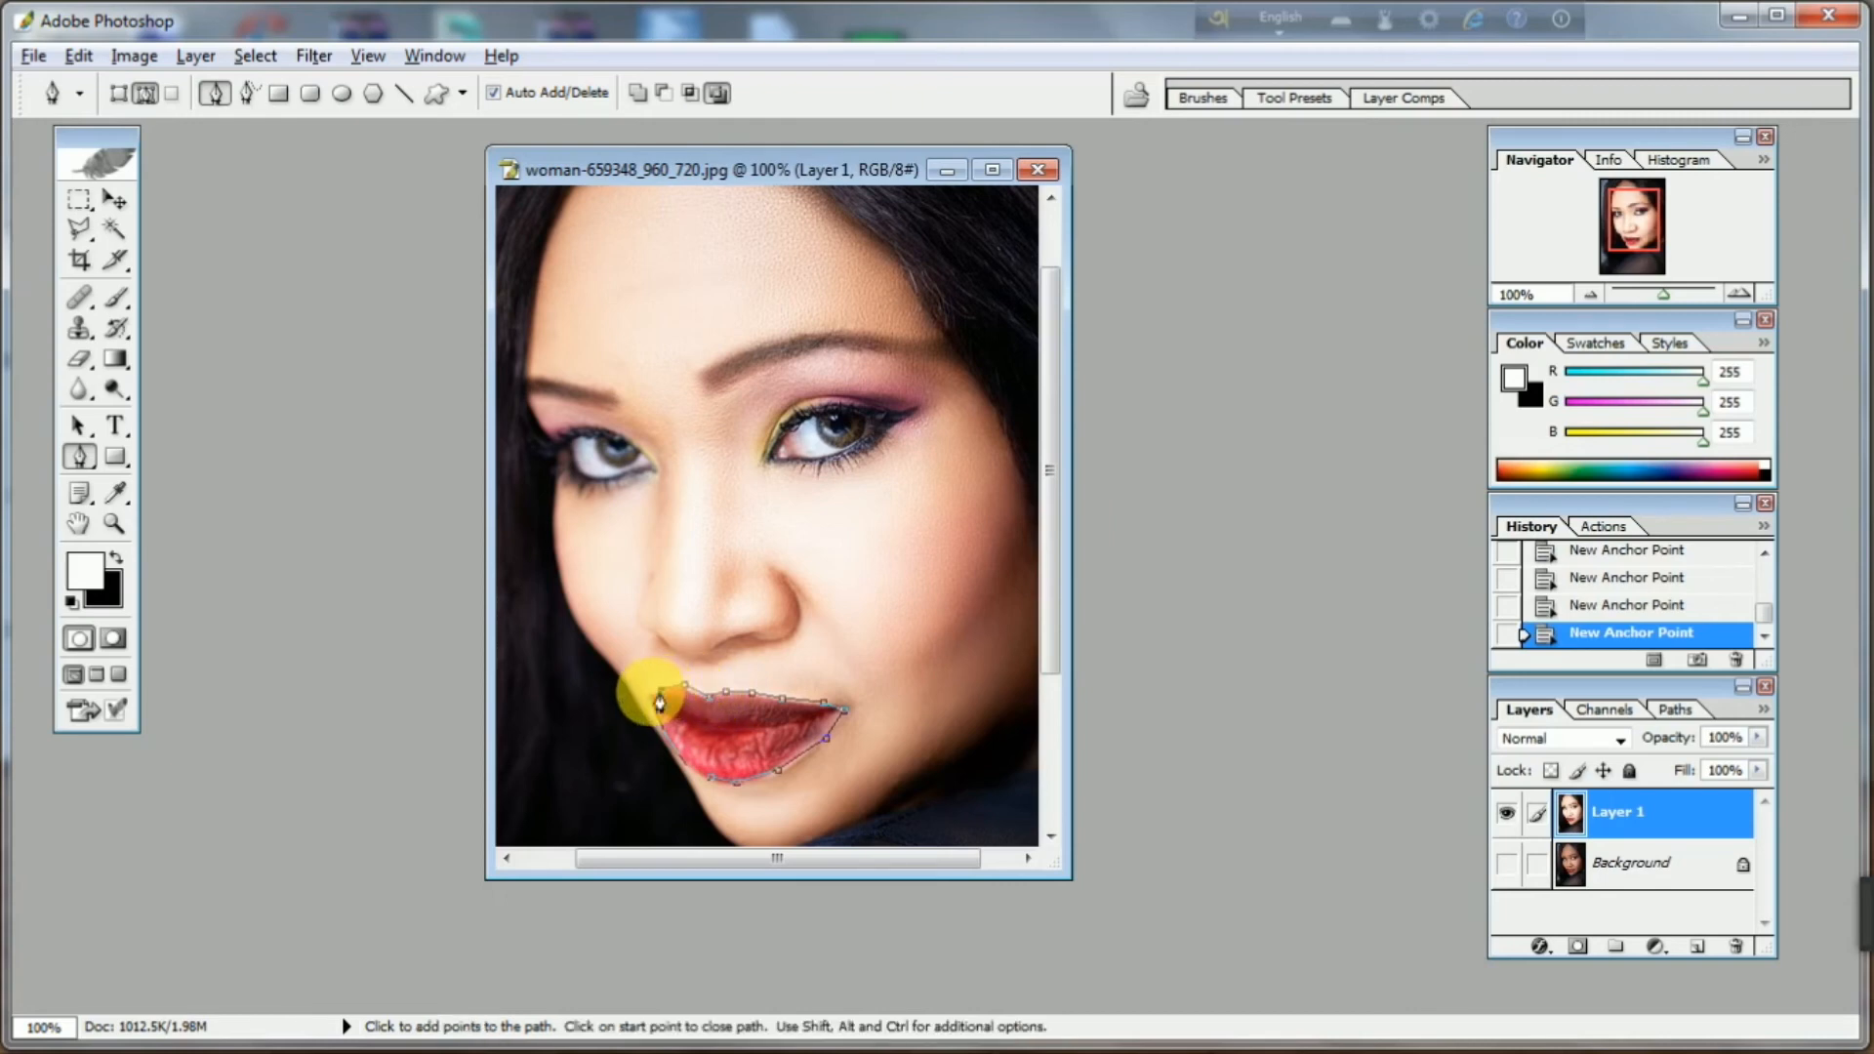
click(666, 696)
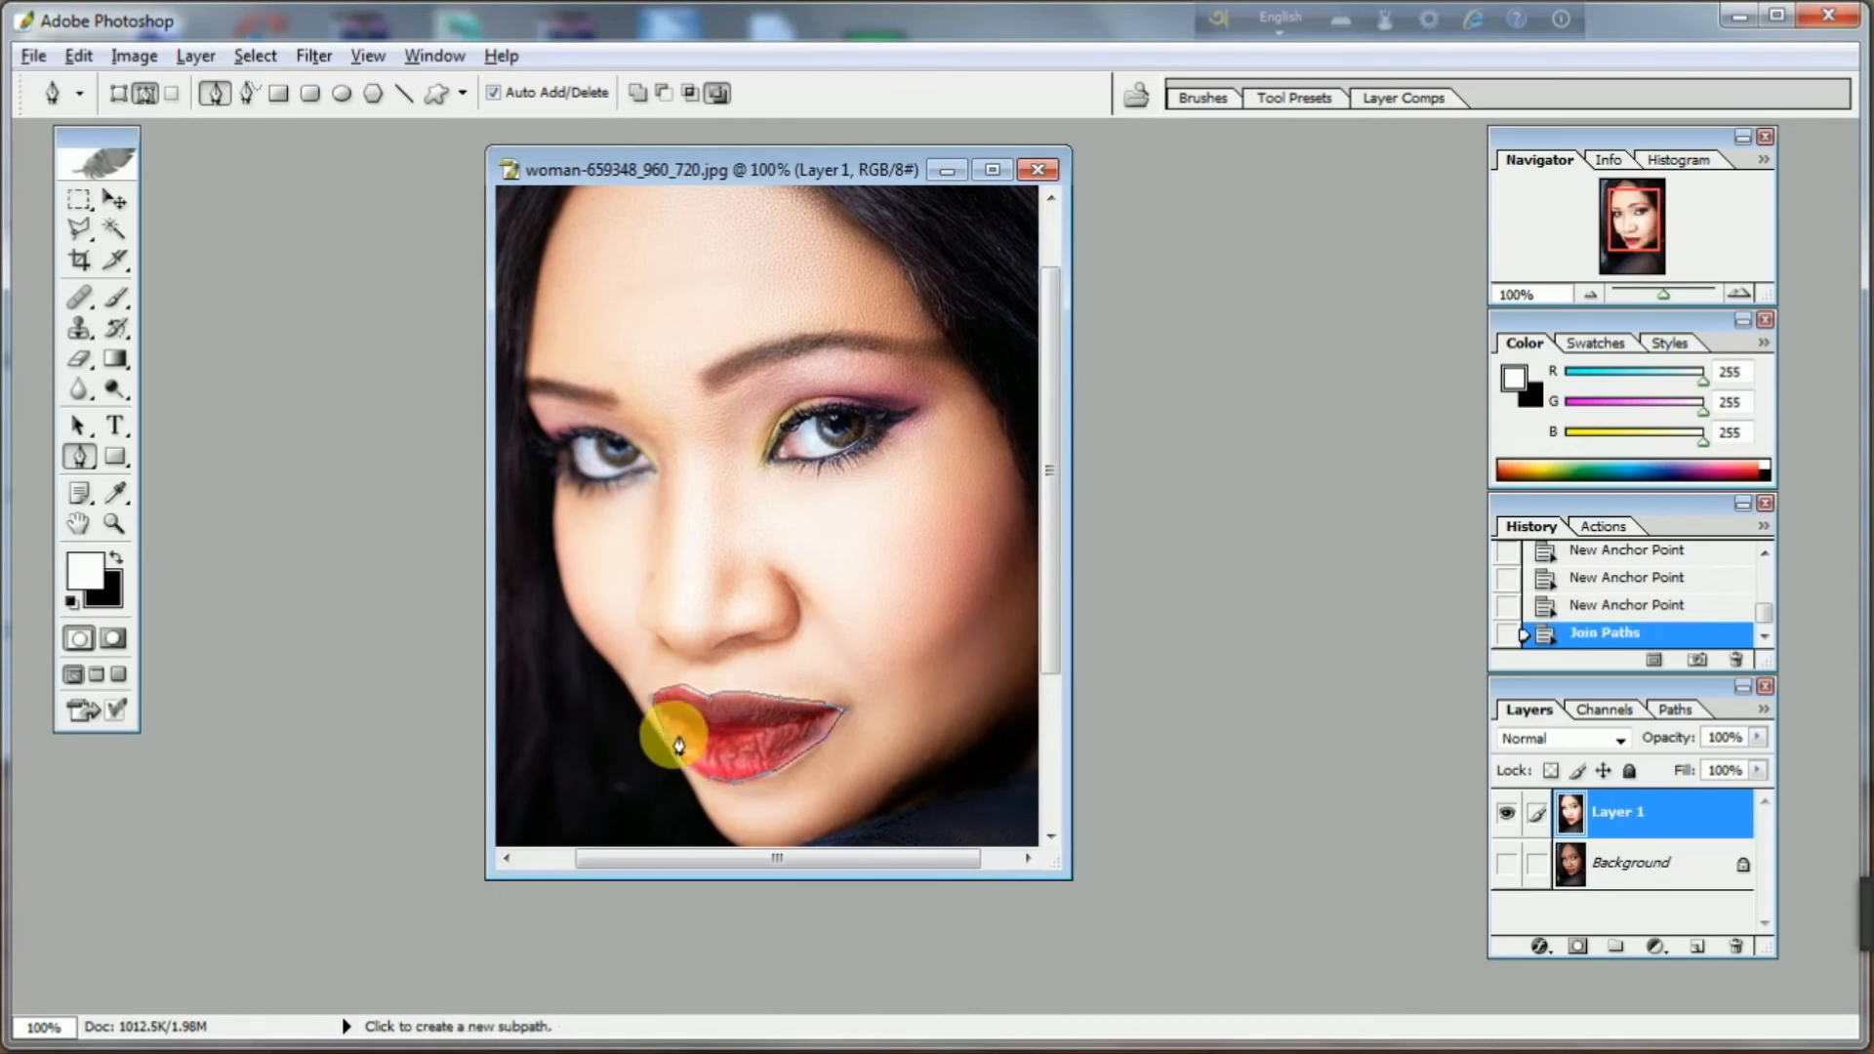
Convert the closed lip path into a new anti-aliased selection with a 2-pixel feather radius
right_click(713, 726)
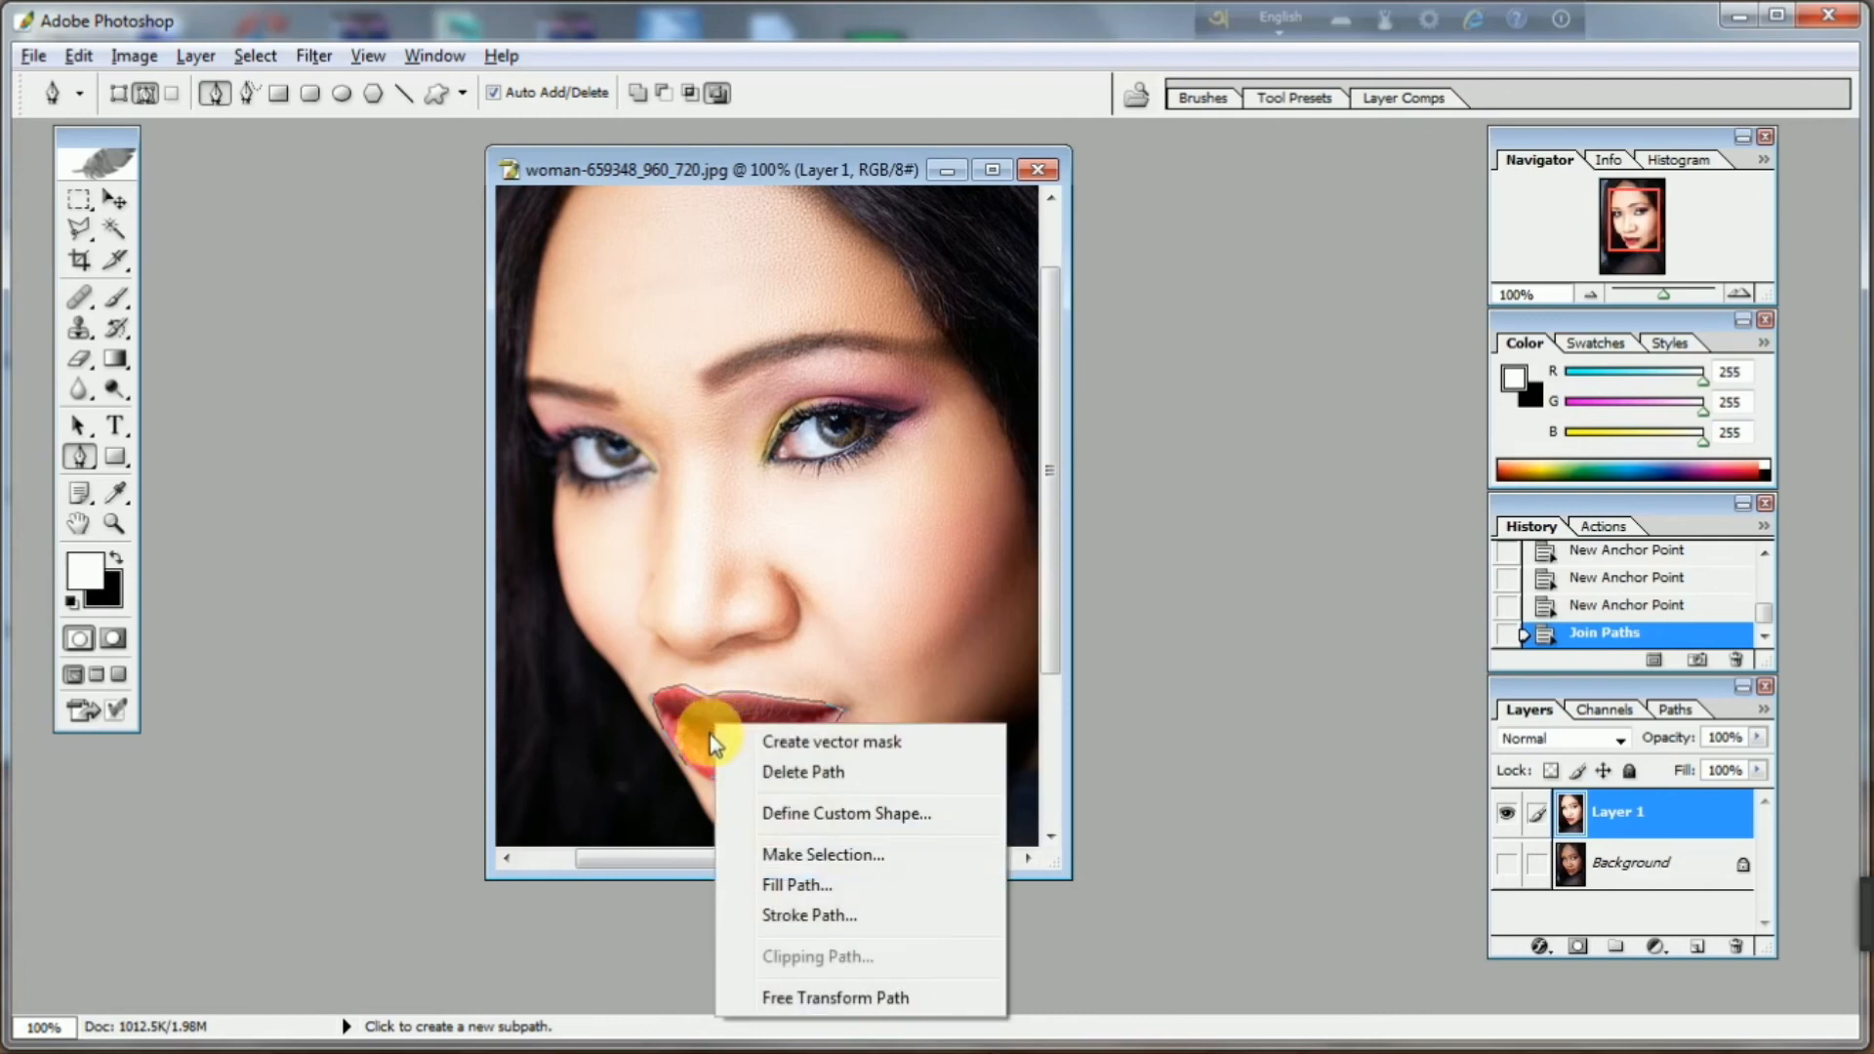
click(775, 855)
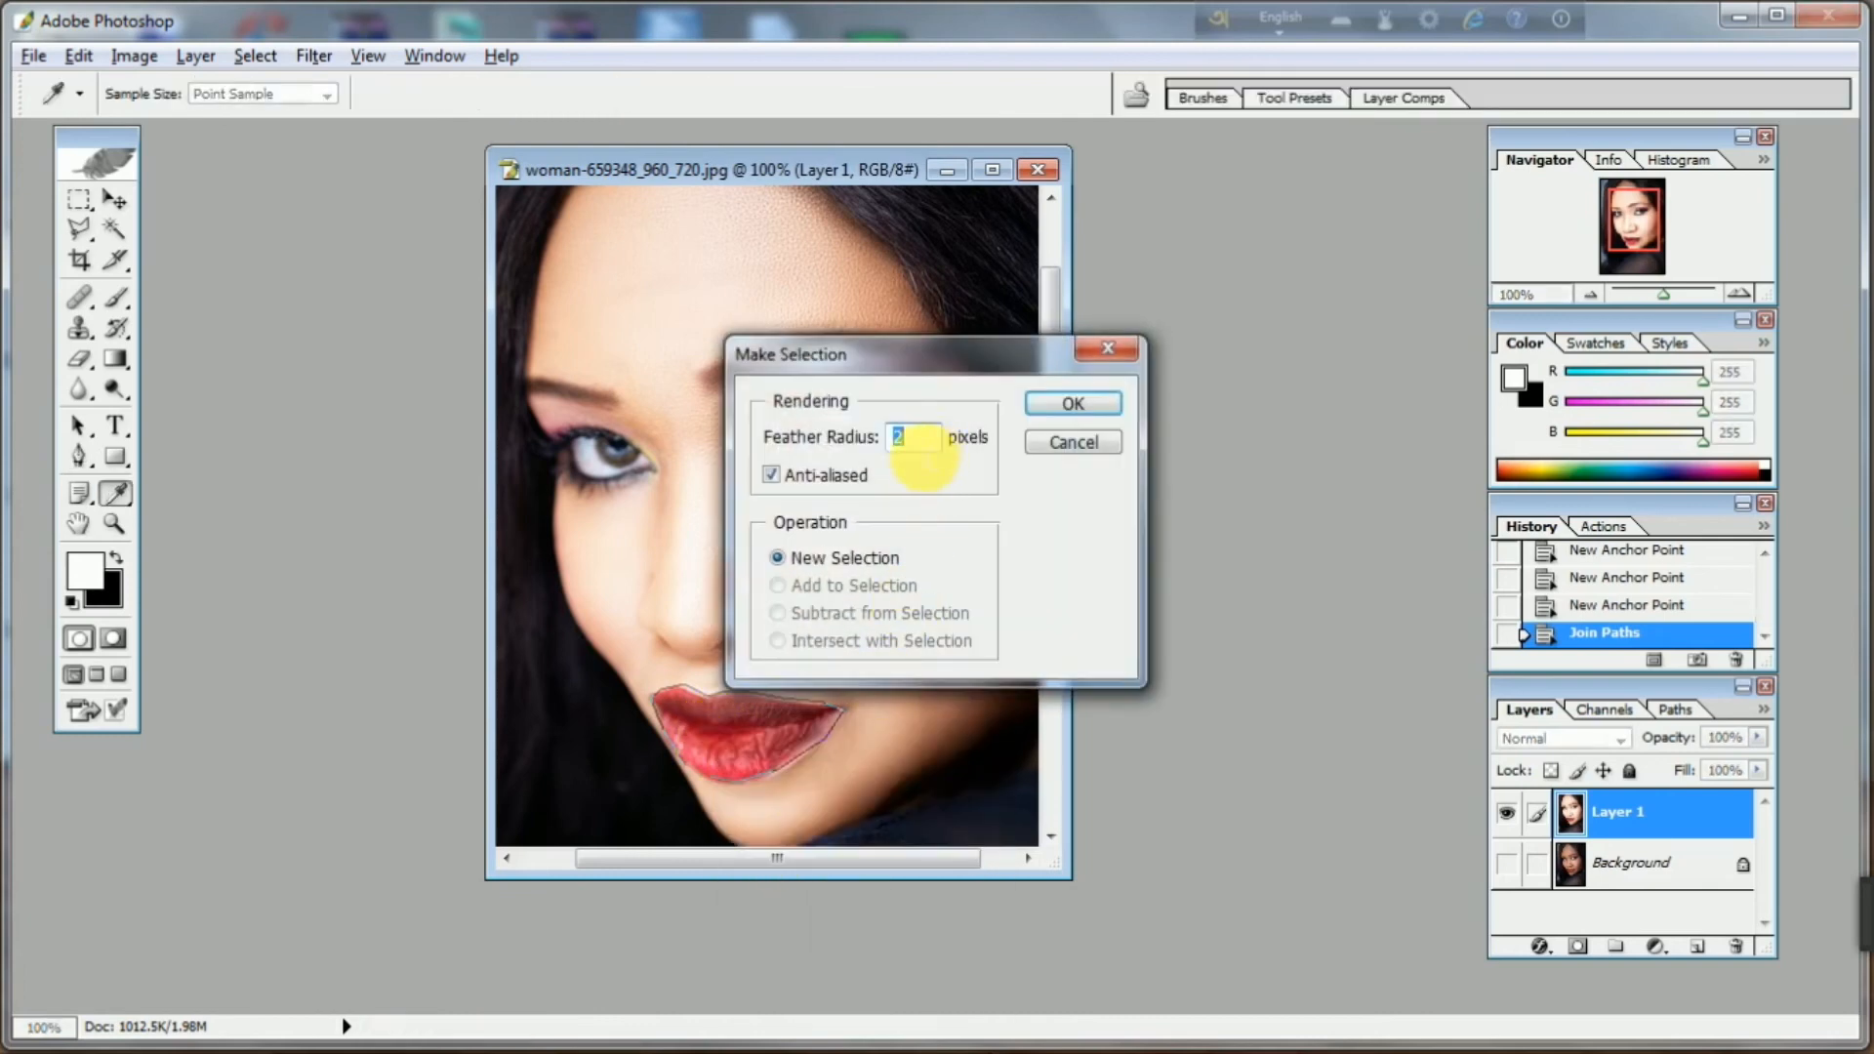
click(1074, 404)
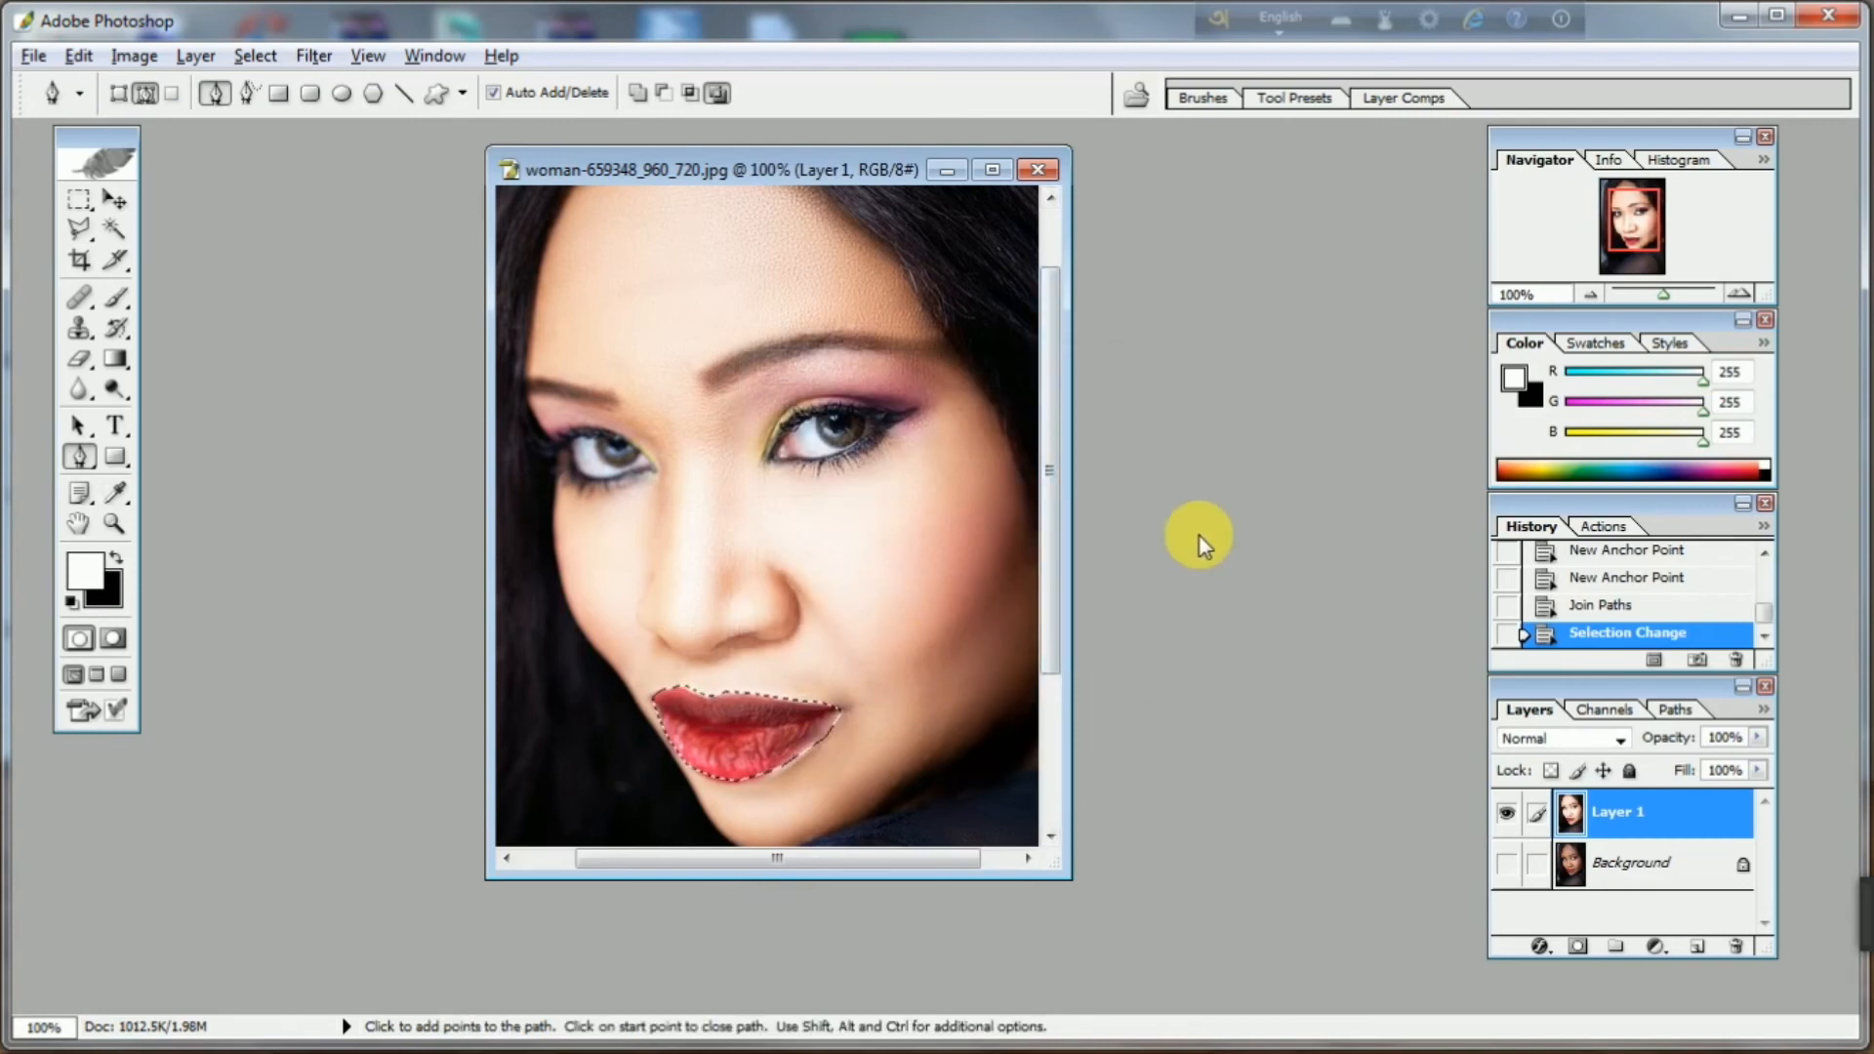
Recolour the selected lips with Hue/Saturation at a hue of -35, and deselect them
key(ctrl+u)
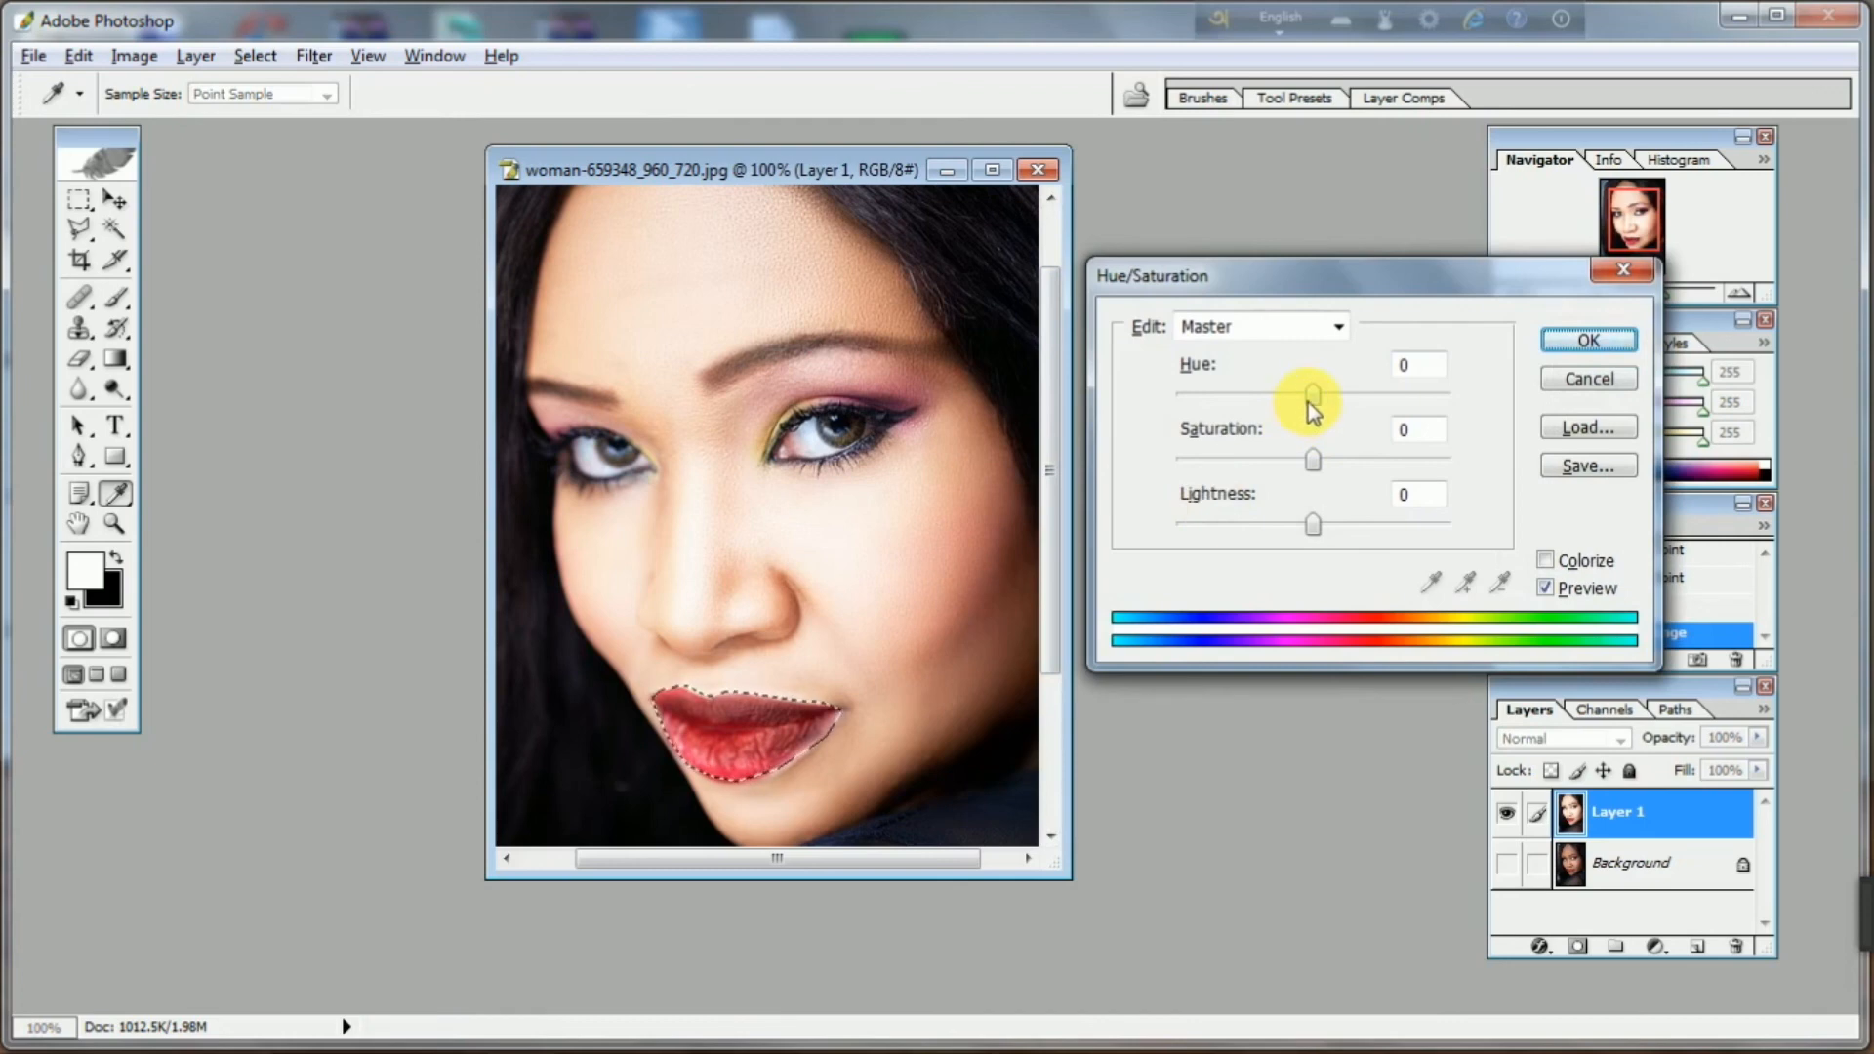
drag(1312, 395, 1267, 412)
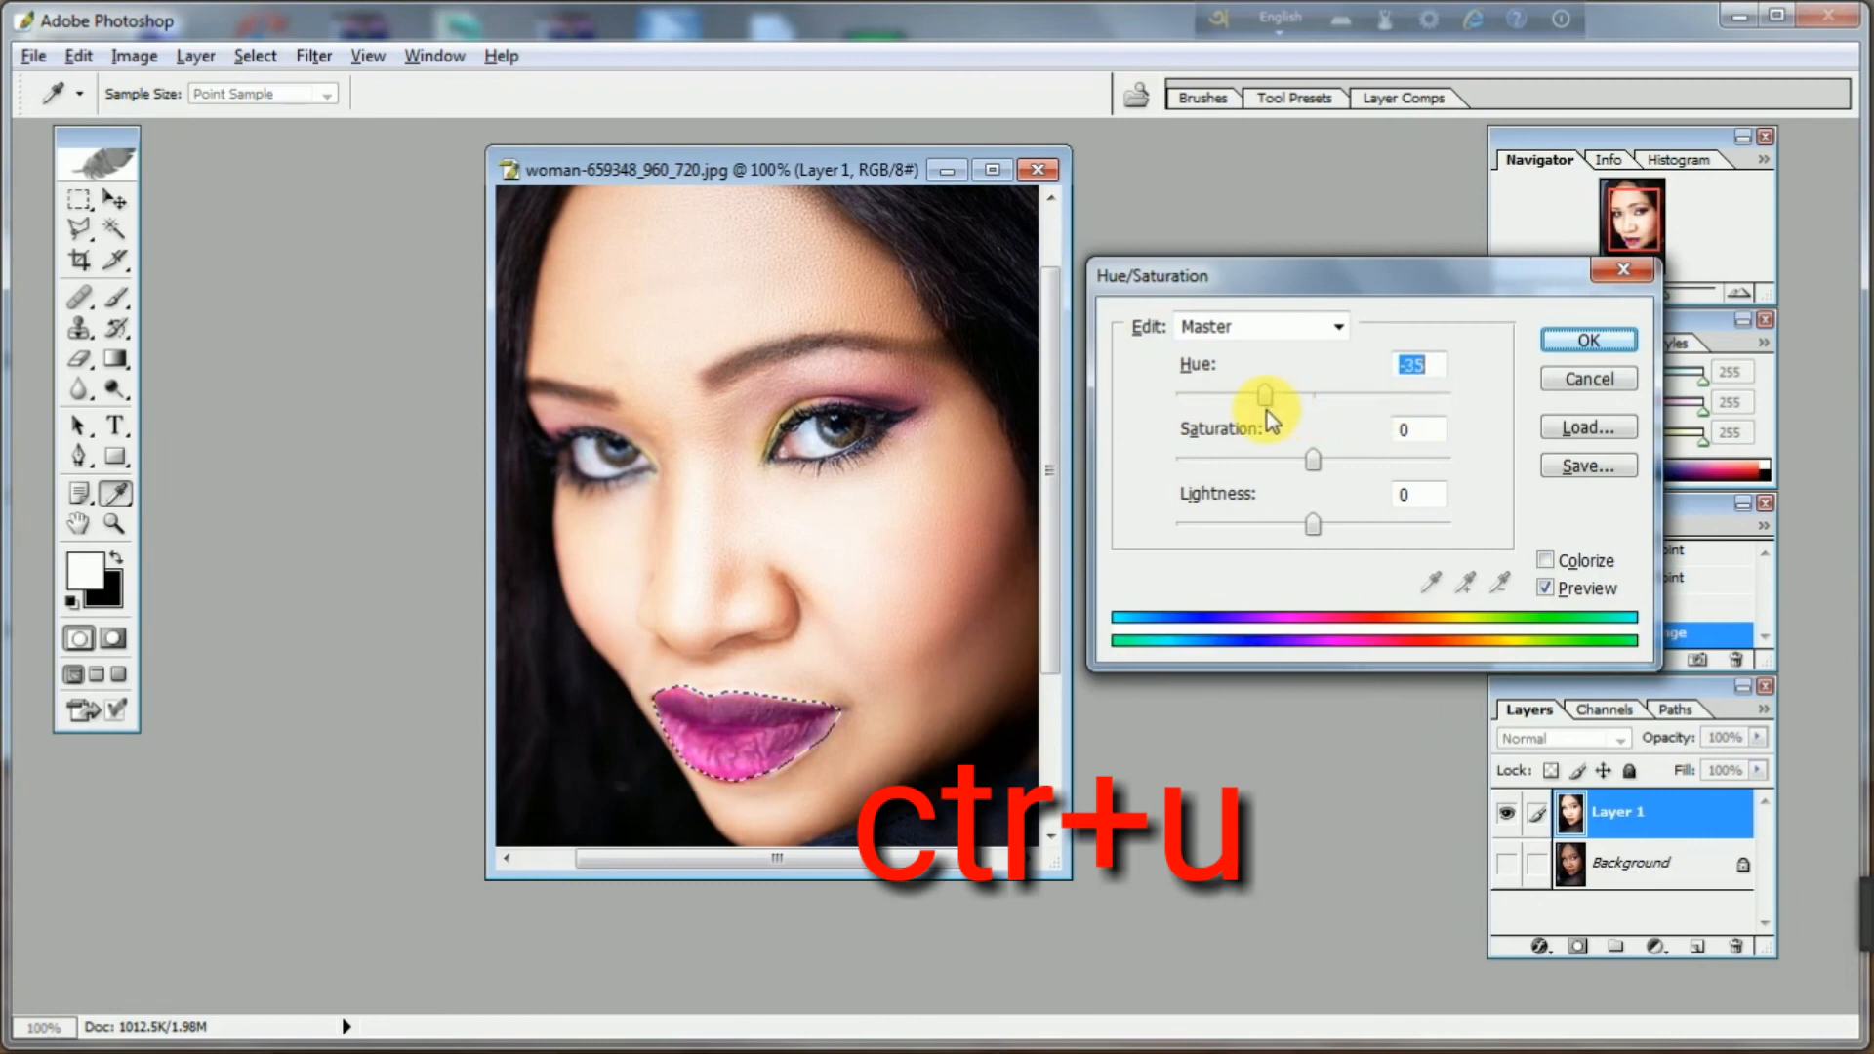
click(1585, 341)
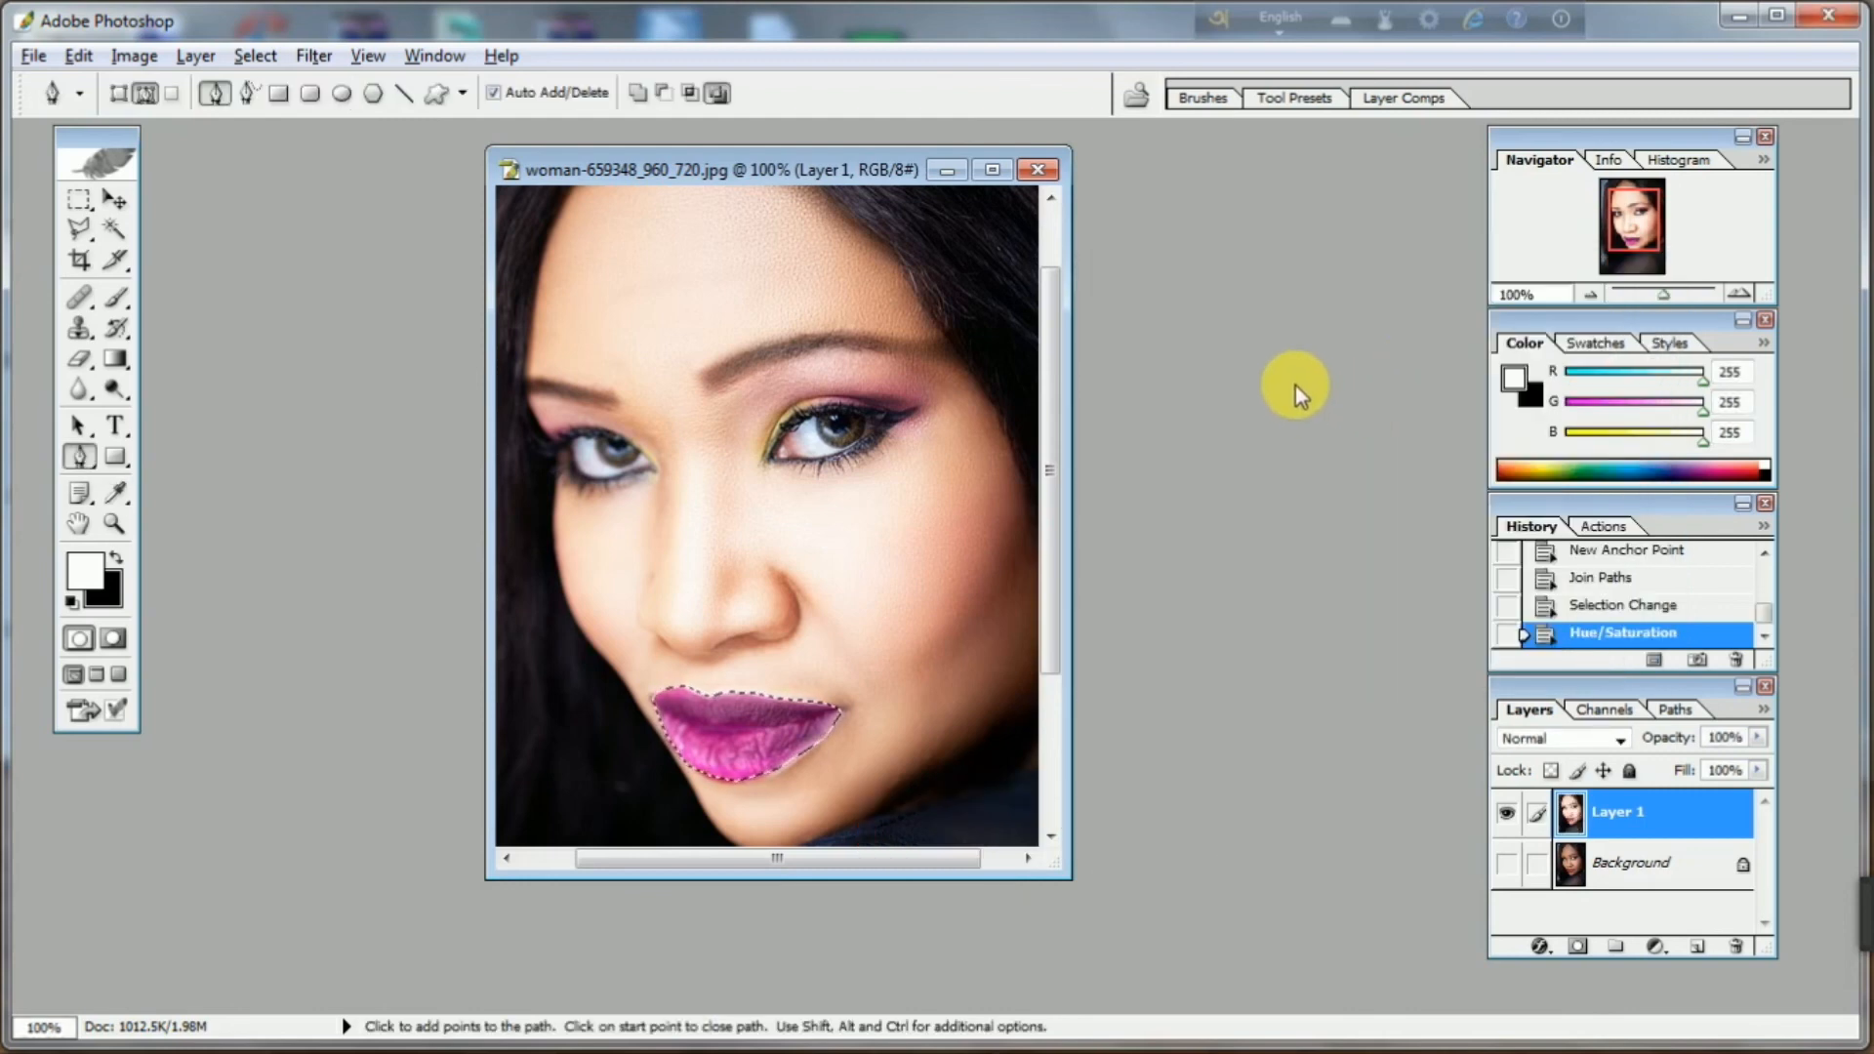
key(ctrl+d)
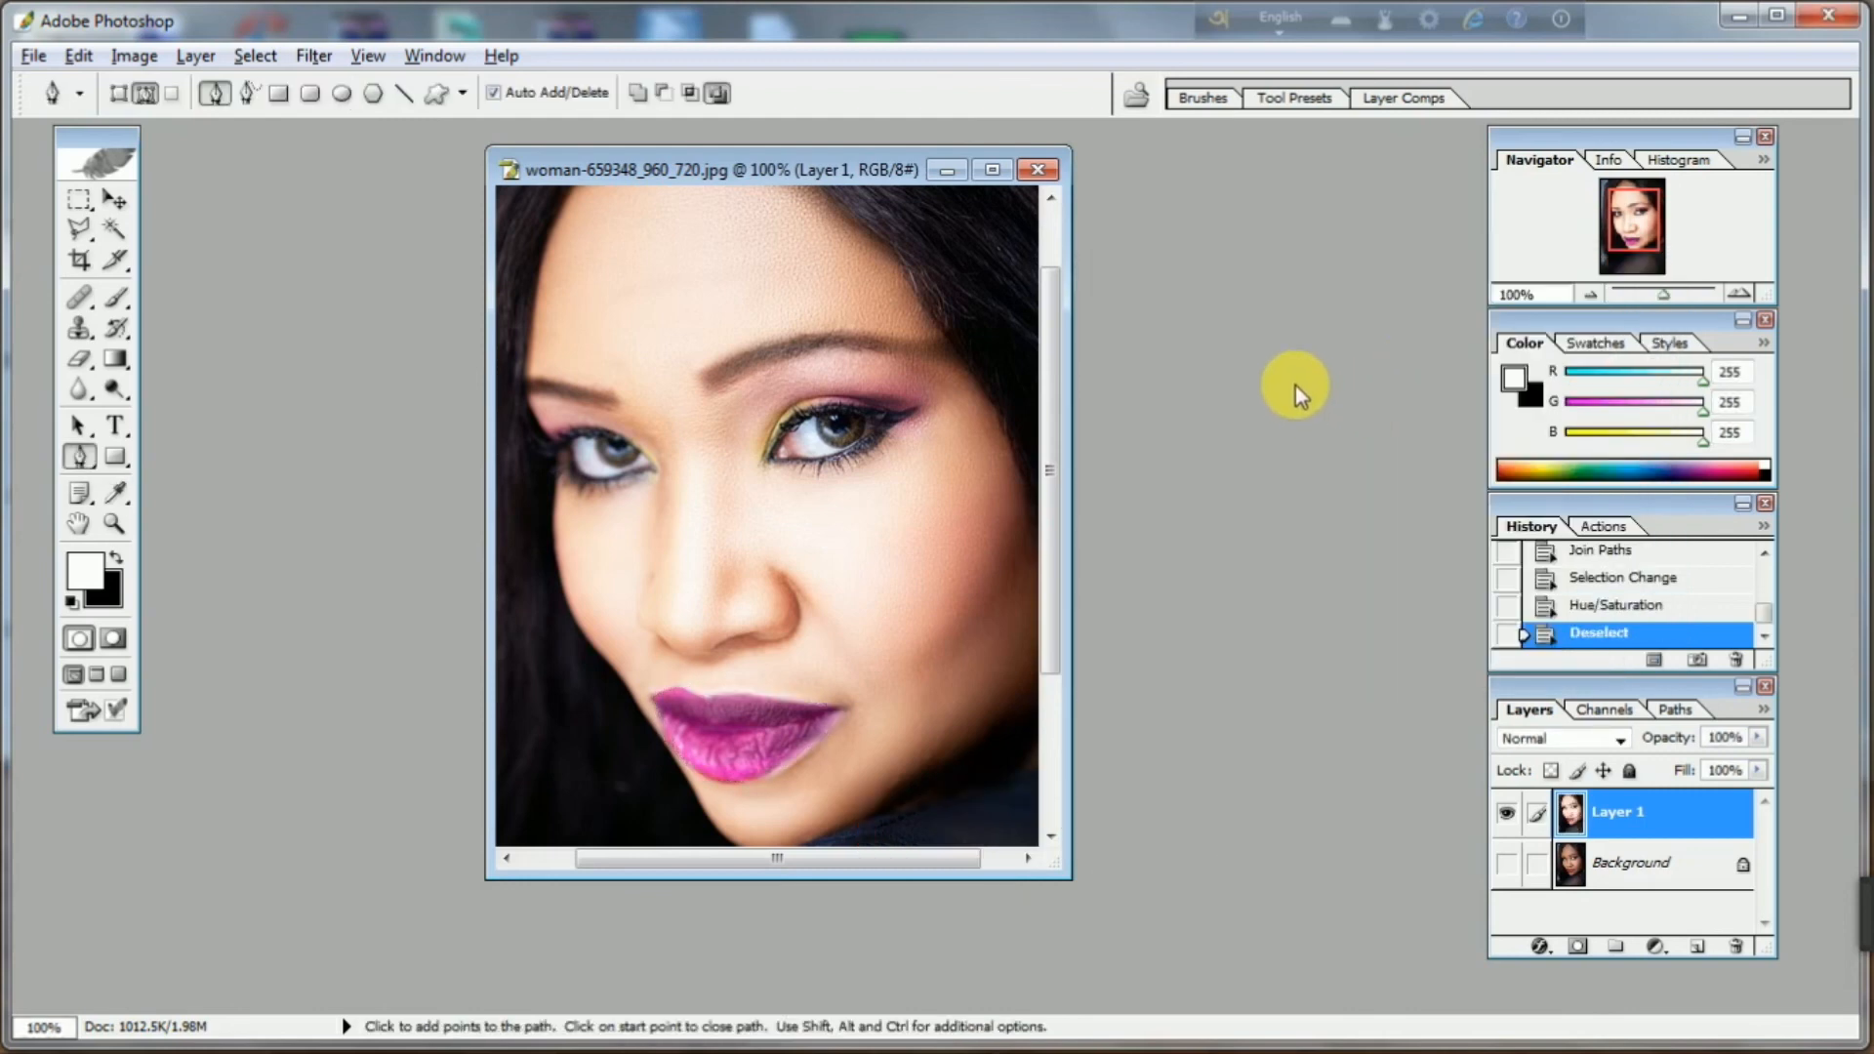